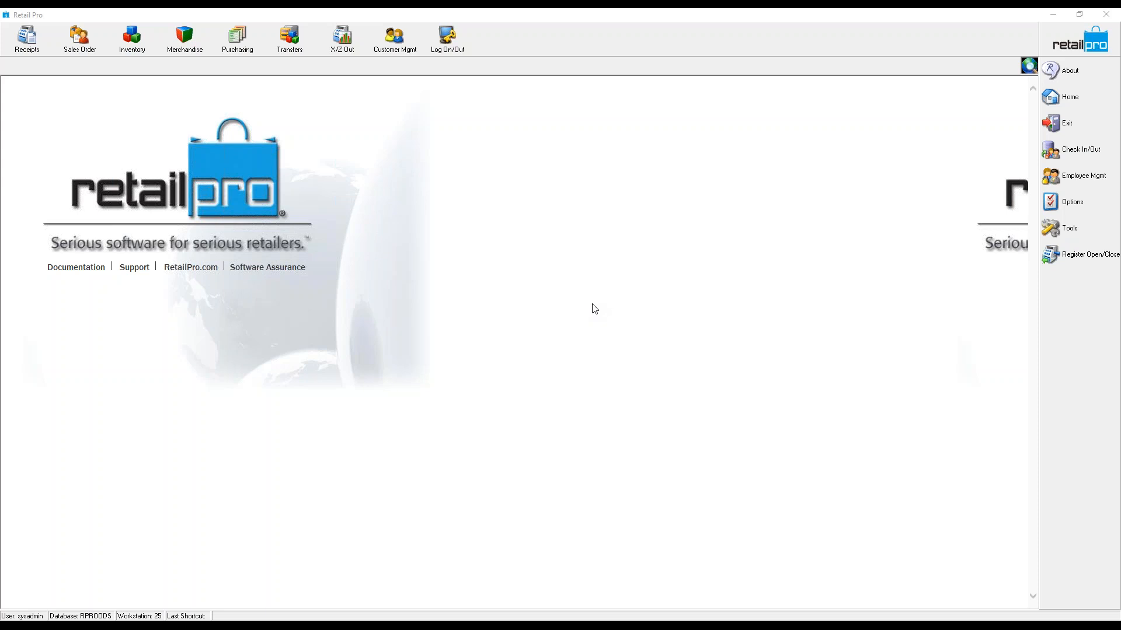
Step: Create a store physical inventory sheet named test for HAR - IDEAL UNIFORMS HARLEM, leaving the filter criteria blank
{"action": "left_click", "coordinate": [134, 39]}
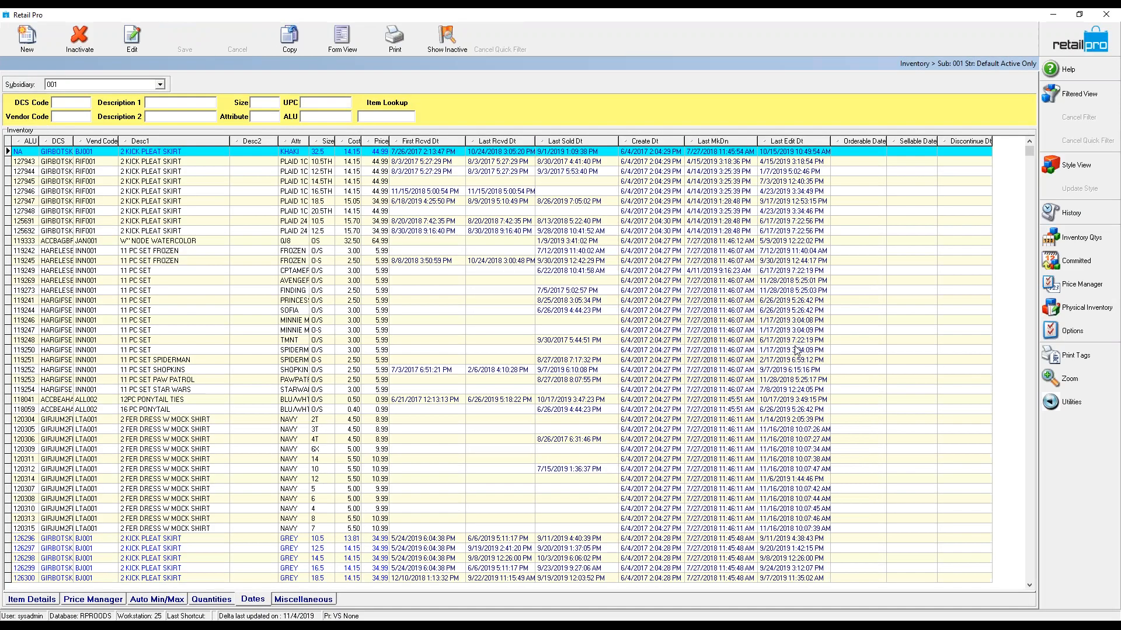
{"action": "left_click", "coordinate": [1072, 309]}
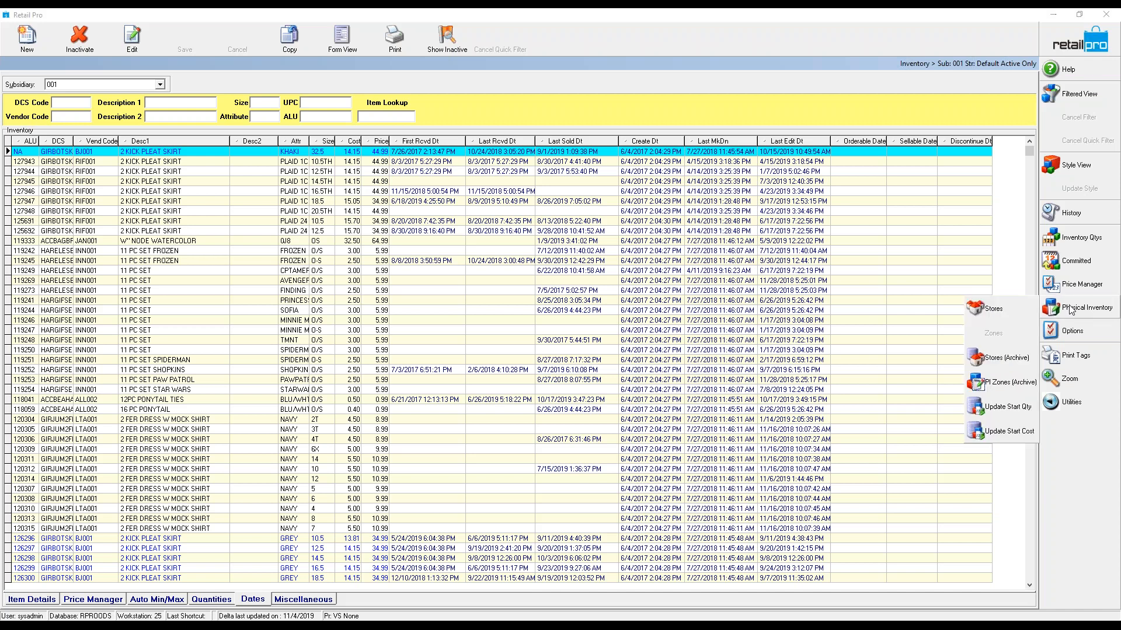
{"action": "left_click", "coordinate": [993, 310]}
{"action": "left_click", "coordinate": [547, 251]}
{"action": "left_click", "coordinate": [497, 270]}
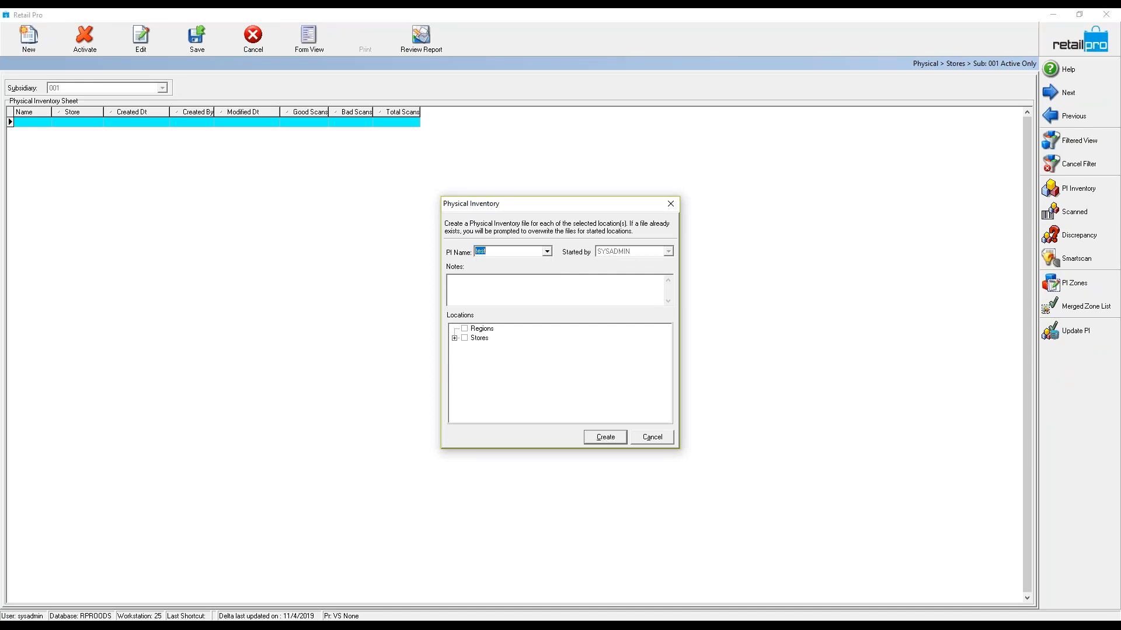
{"action": "left_click", "coordinate": [455, 338]}
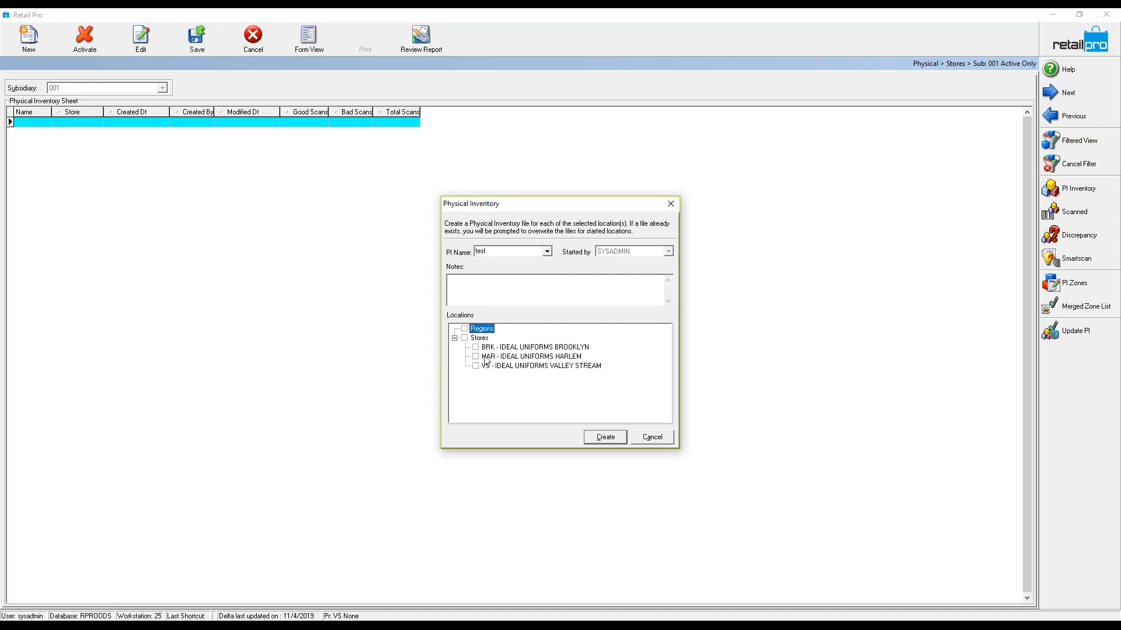
{"action": "left_click", "coordinate": [476, 356]}
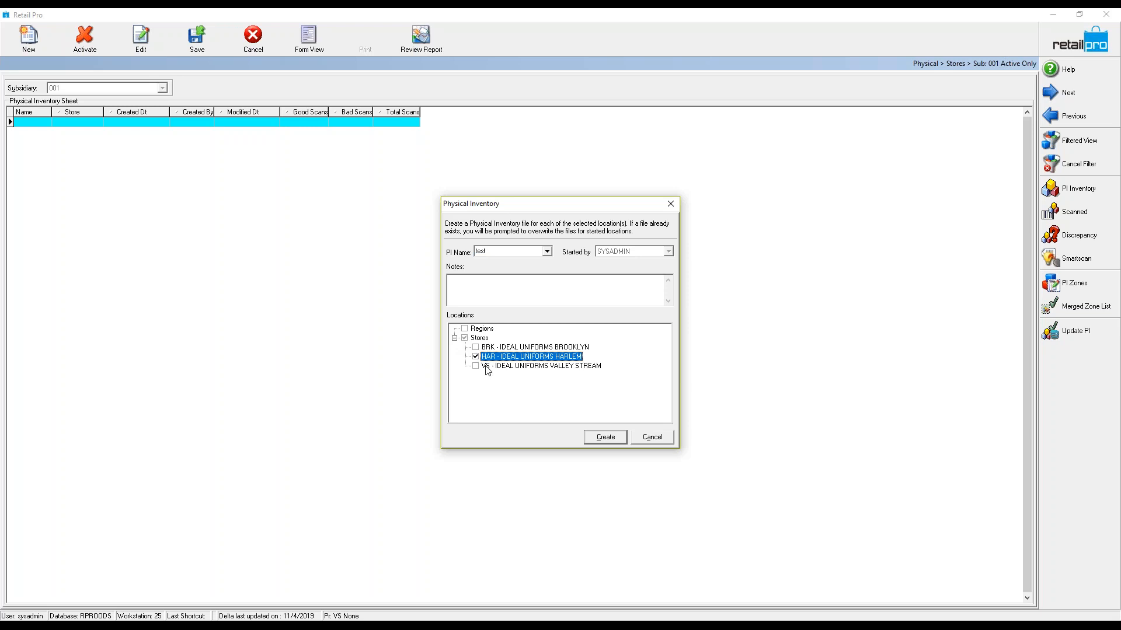
{"action": "left_click", "coordinate": [606, 438]}
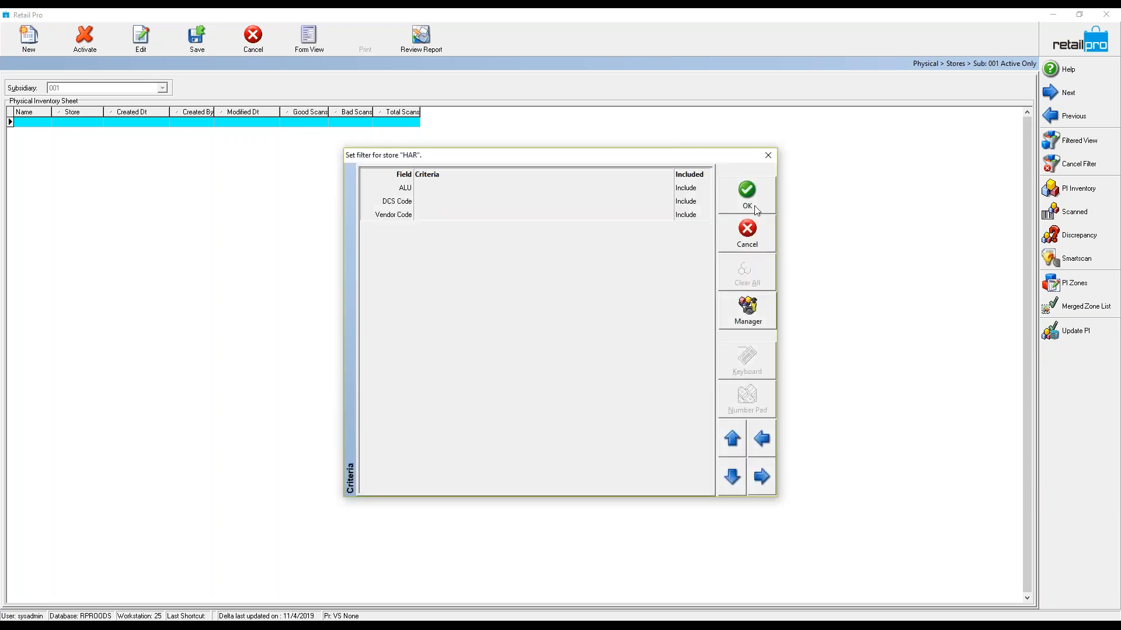
{"action": "left_click", "coordinate": [739, 196]}
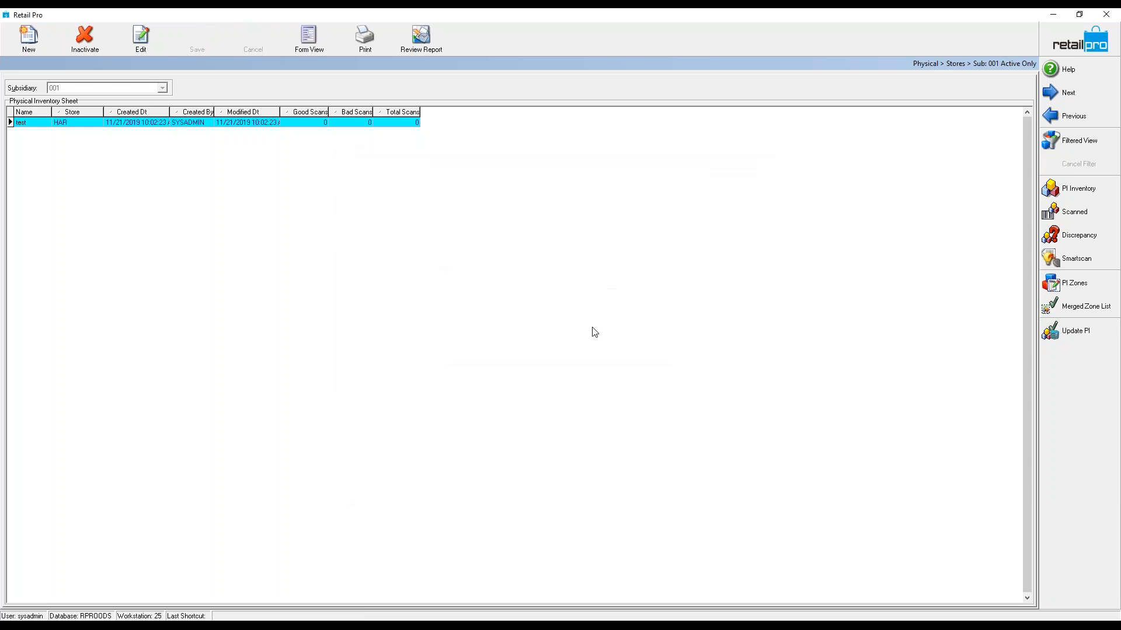
Step: Add a physical inventory zone named 1 for the HAR store to the test sheet
{"action": "left_click", "coordinate": [1070, 284]}
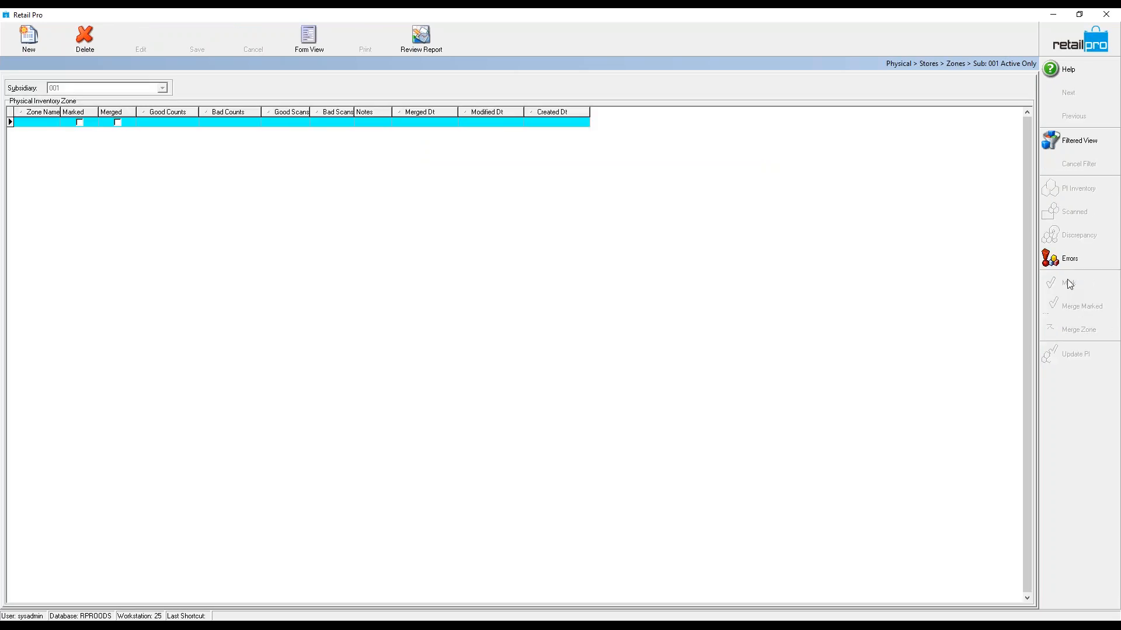
{"action": "left_click", "coordinate": [29, 38]}
{"action": "left_click", "coordinate": [540, 279]}
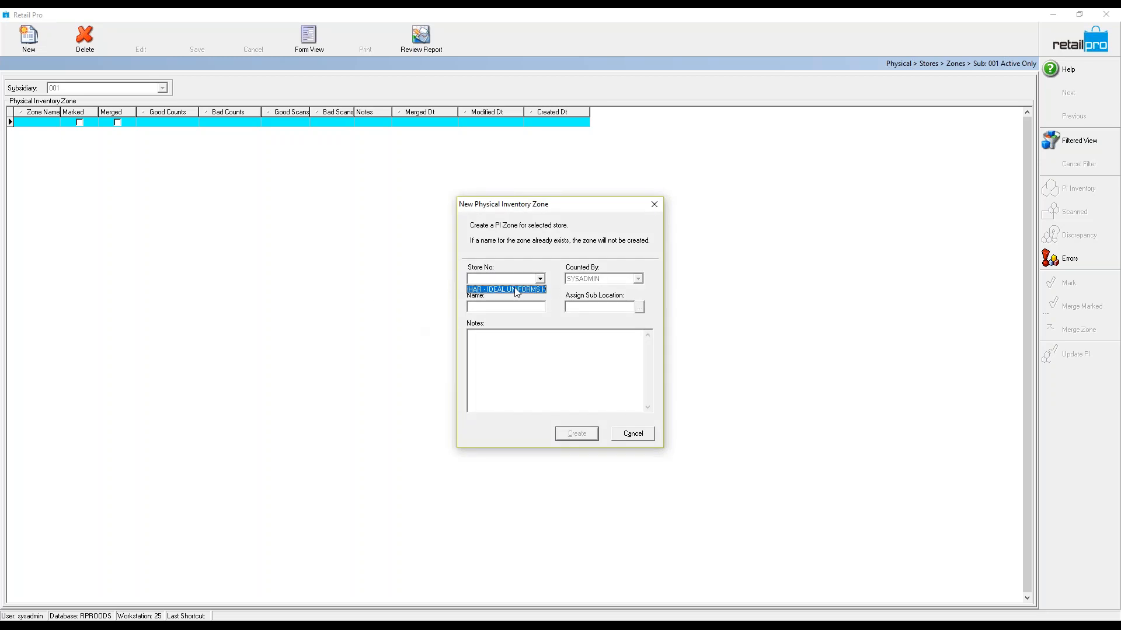
{"action": "left_click", "coordinate": [516, 290]}
{"action": "left_click", "coordinate": [492, 305]}
{"action": "type", "text": "1"}
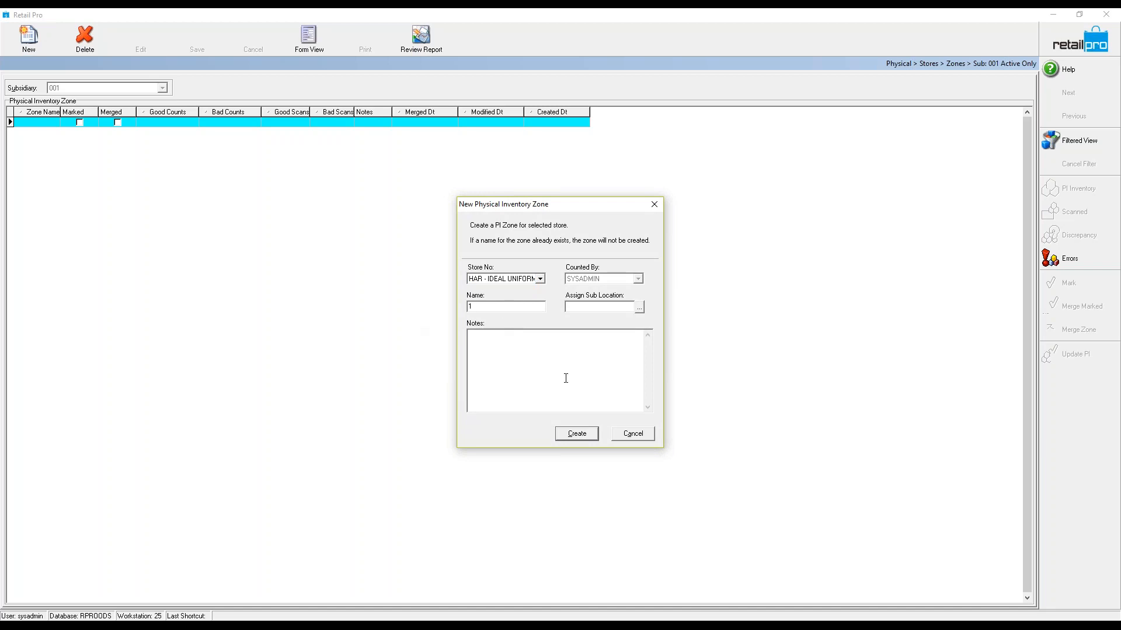
{"action": "left_click", "coordinate": [578, 438]}
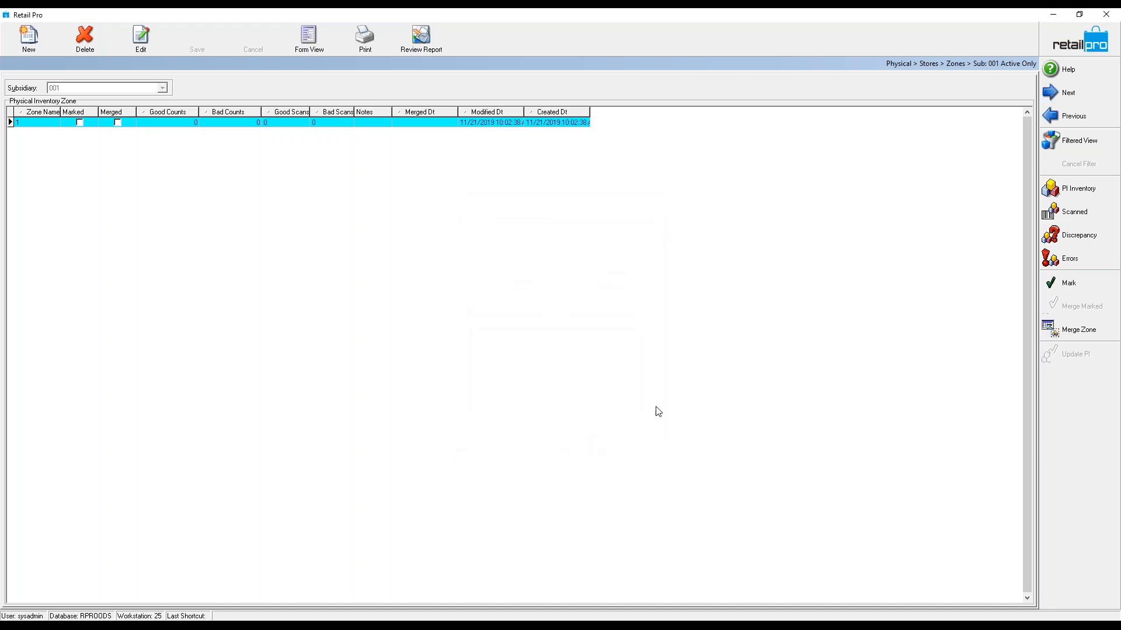
Step: Add counts to zone 1's scanned items by uploading them from the portable device
{"action": "left_click", "coordinate": [1071, 216]}
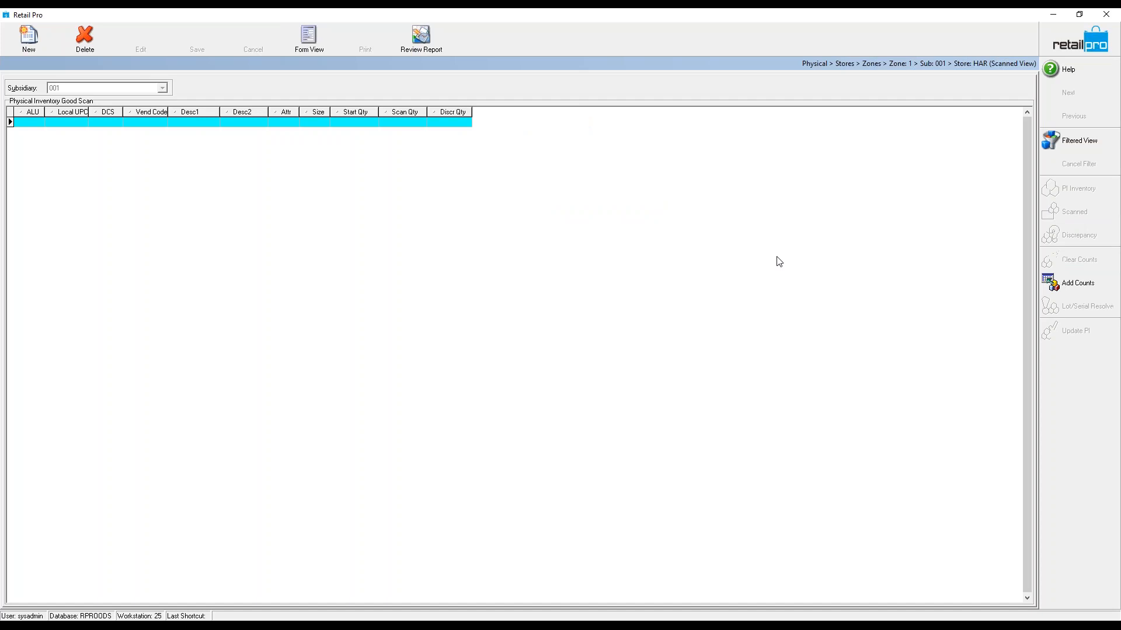
{"action": "left_click", "coordinate": [1063, 289]}
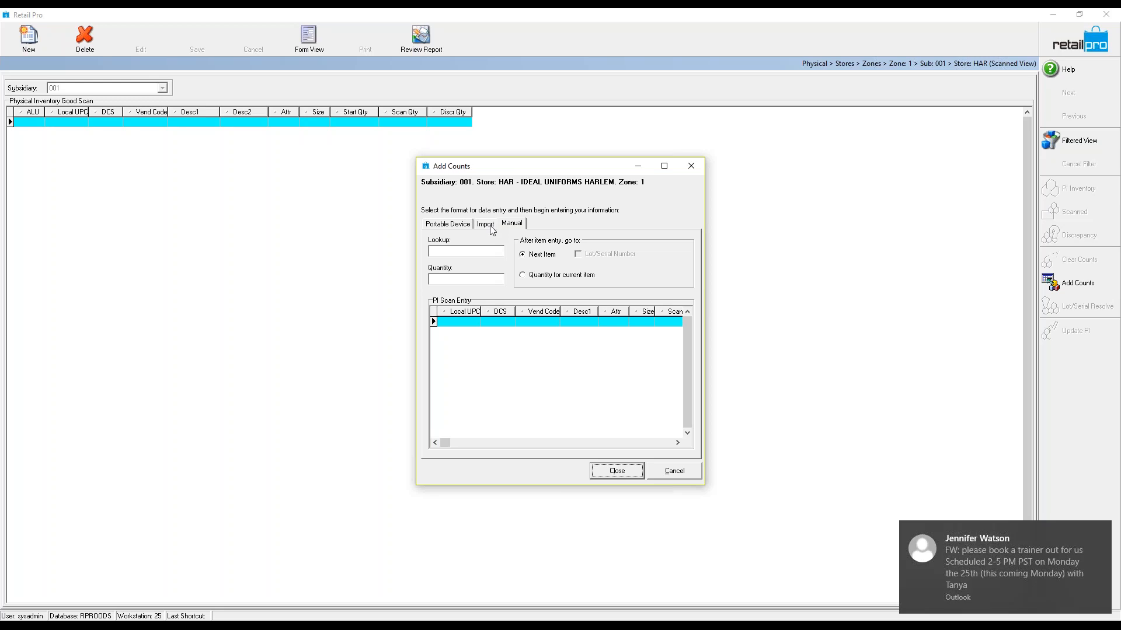
{"action": "left_click", "coordinate": [450, 228]}
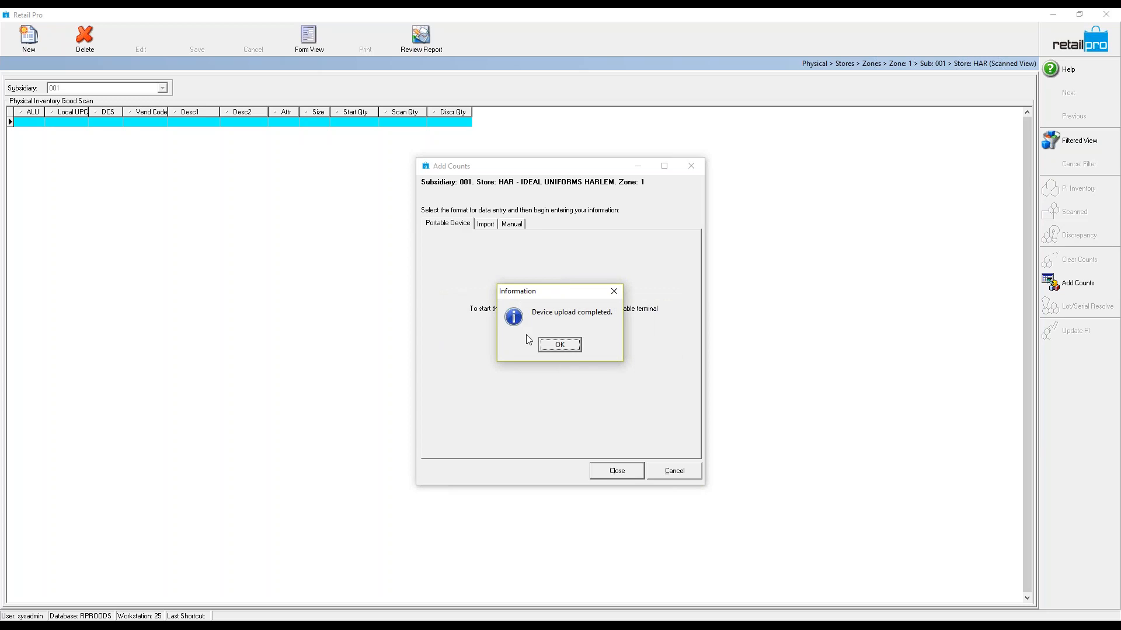
{"action": "left_click", "coordinate": [559, 345]}
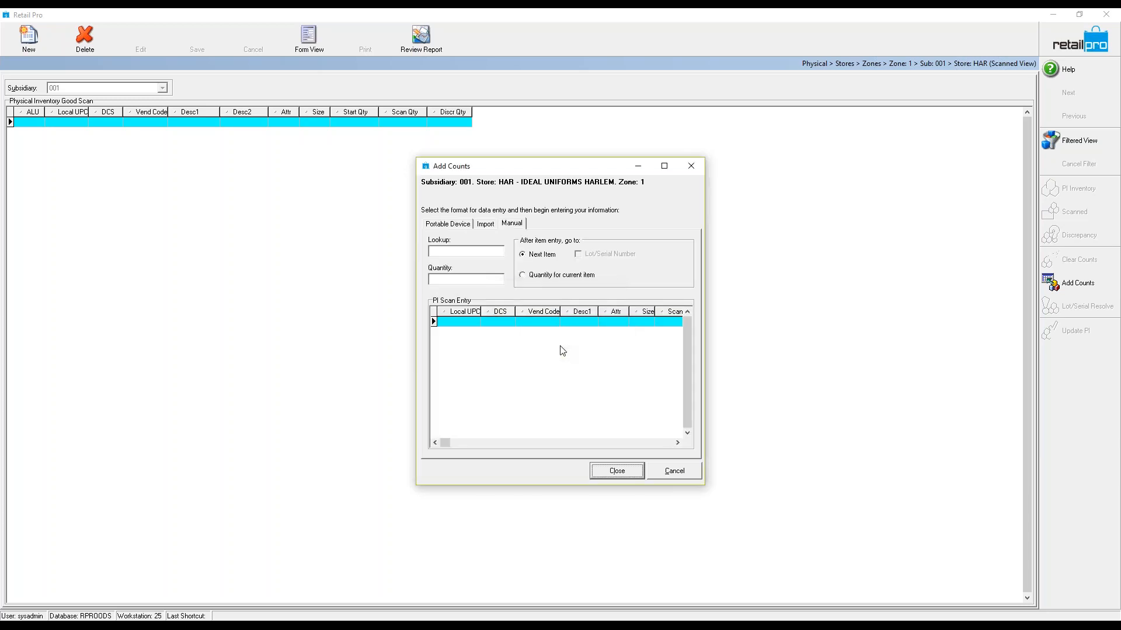
{"action": "left_click", "coordinate": [622, 471]}
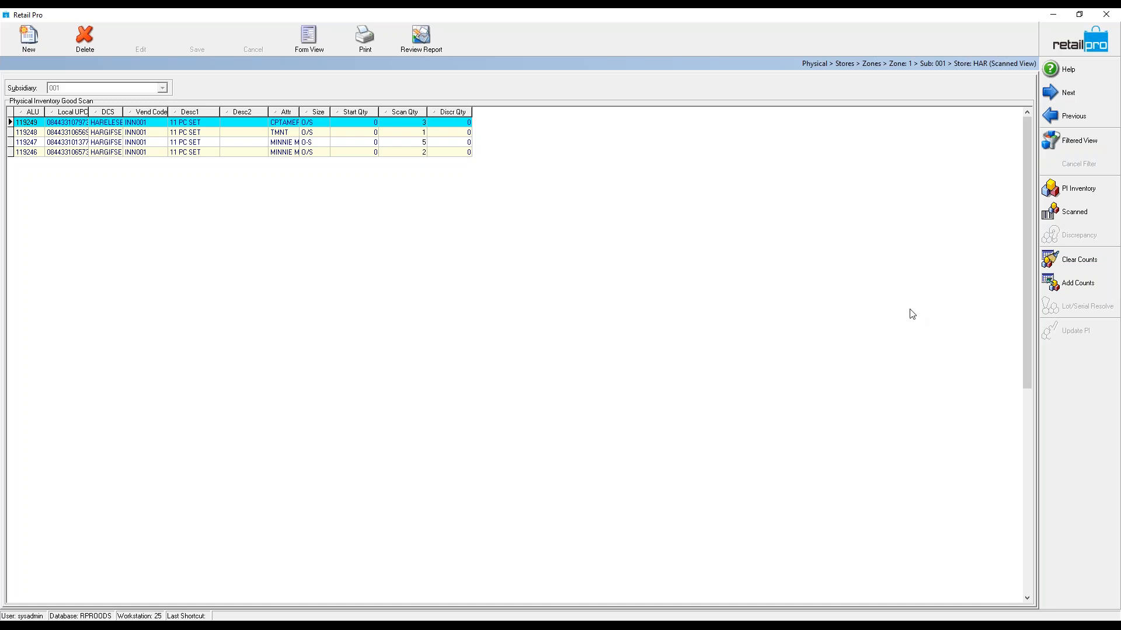
Step: Return to the store physical inventory sheets and inactivate the test sheet for HAR
{"action": "left_click", "coordinate": [1070, 51]}
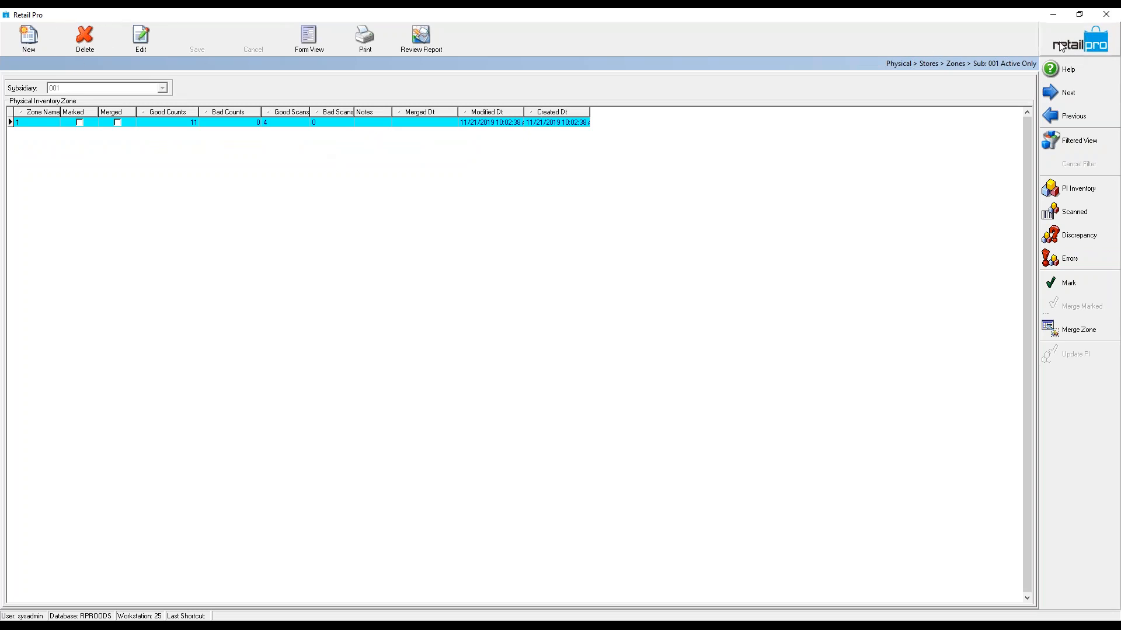
{"action": "left_click", "coordinate": [1080, 44]}
{"action": "left_click", "coordinate": [90, 43]}
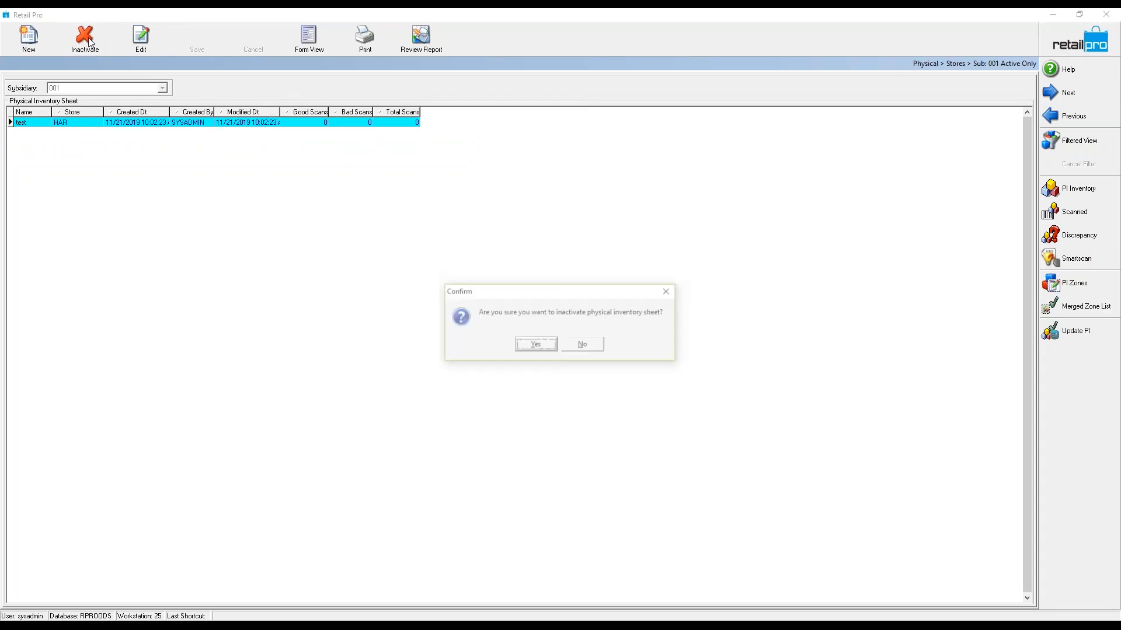
{"action": "left_click", "coordinate": [545, 346]}
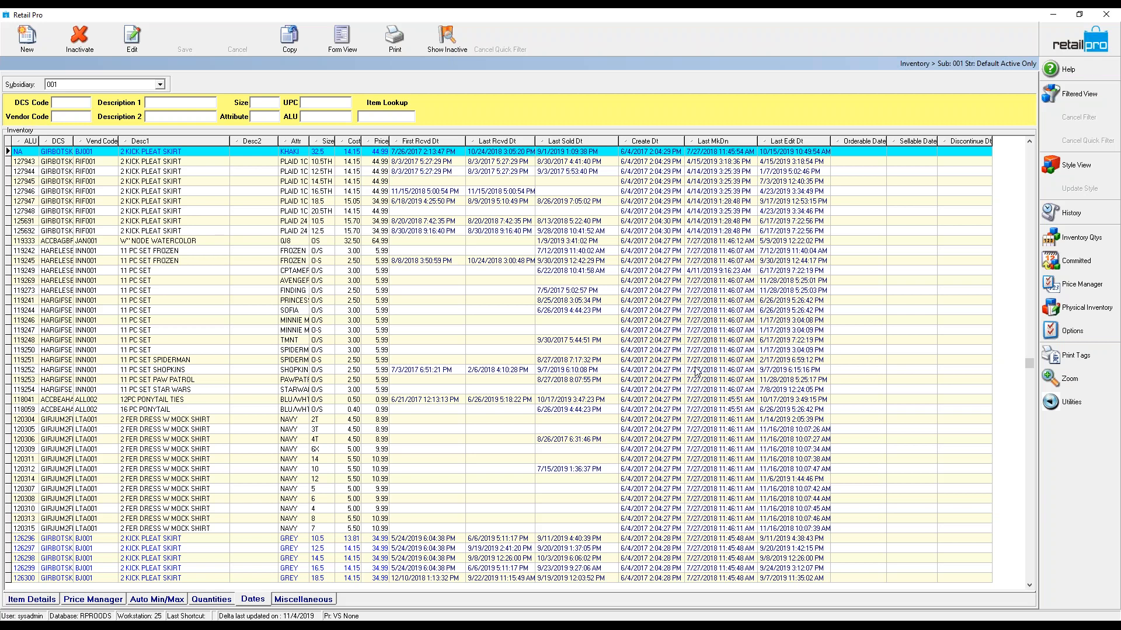
Step: Preview the ! COUNTSHEET Rpt document for all listed inventory records, then close the report without saving it
{"action": "left_click", "coordinate": [45, 599]}
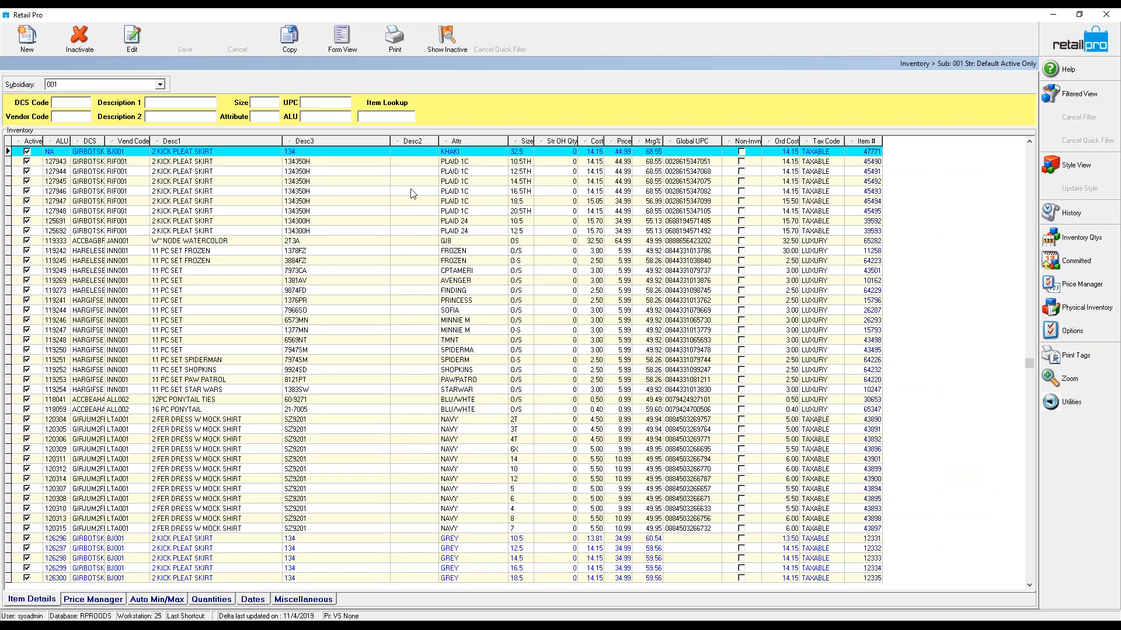
{"action": "left_click", "coordinate": [395, 49]}
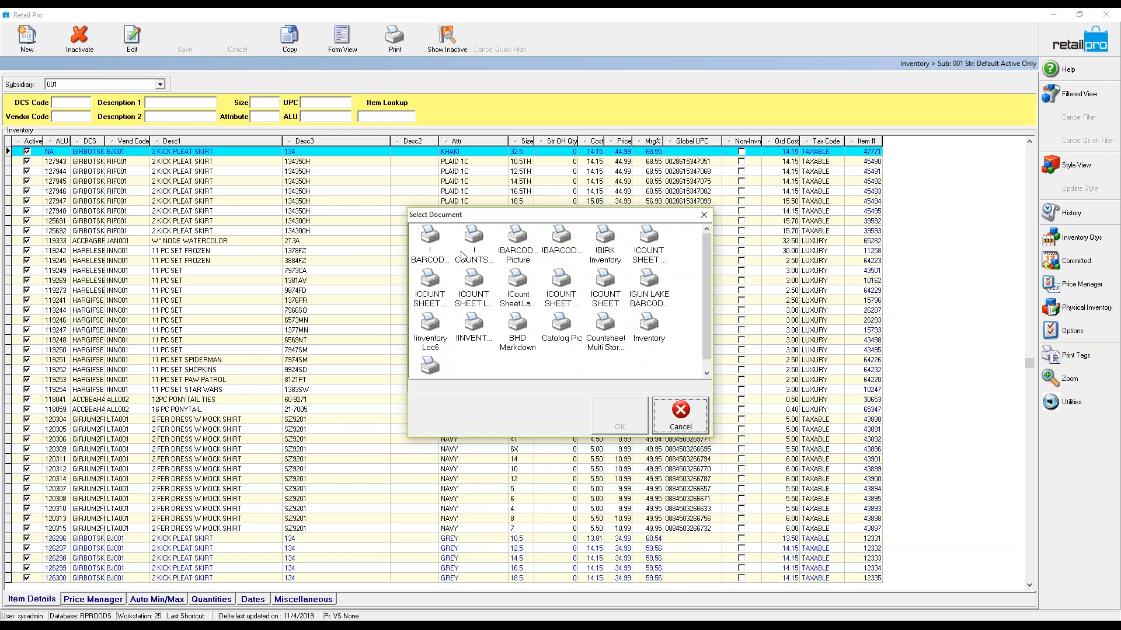
{"action": "left_click", "coordinate": [478, 248]}
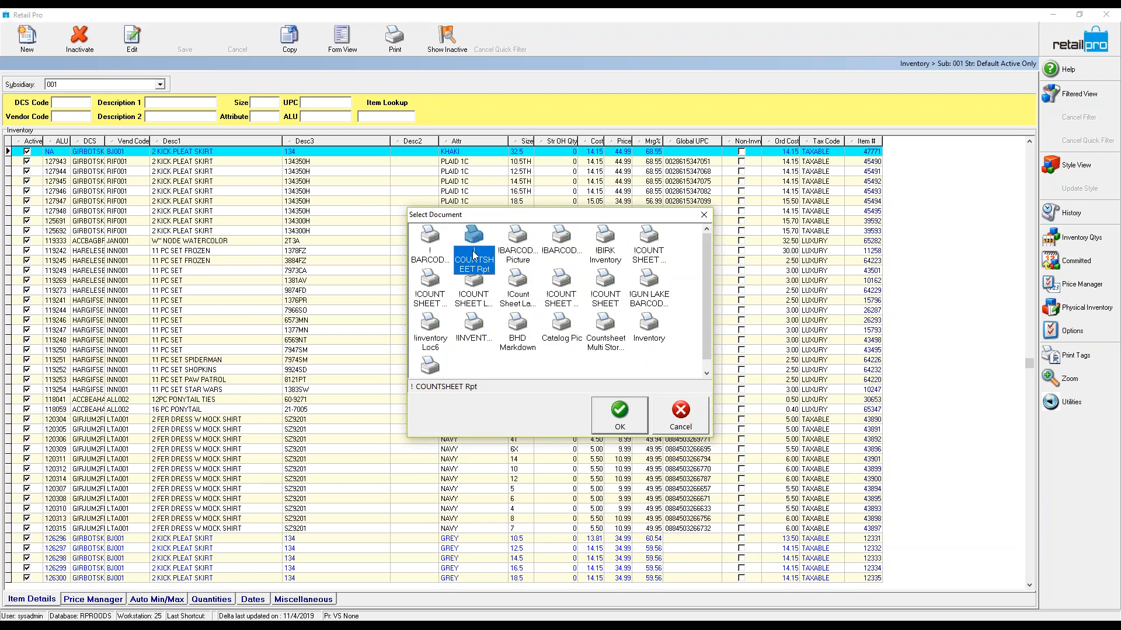
{"action": "left_click", "coordinate": [619, 416]}
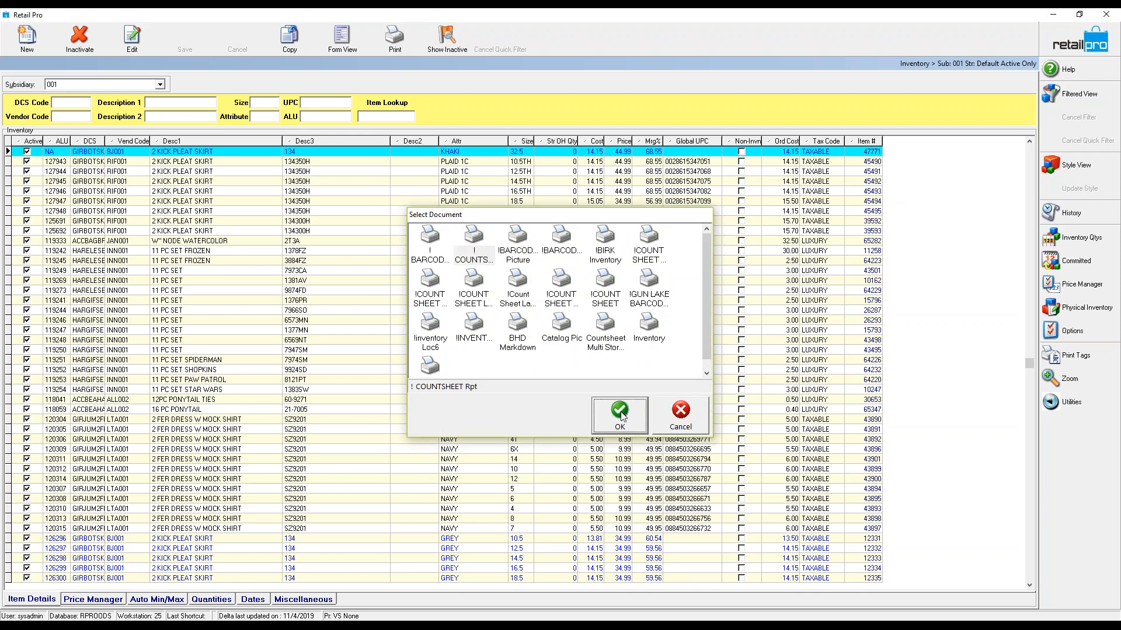
{"action": "left_click", "coordinate": [470, 396]}
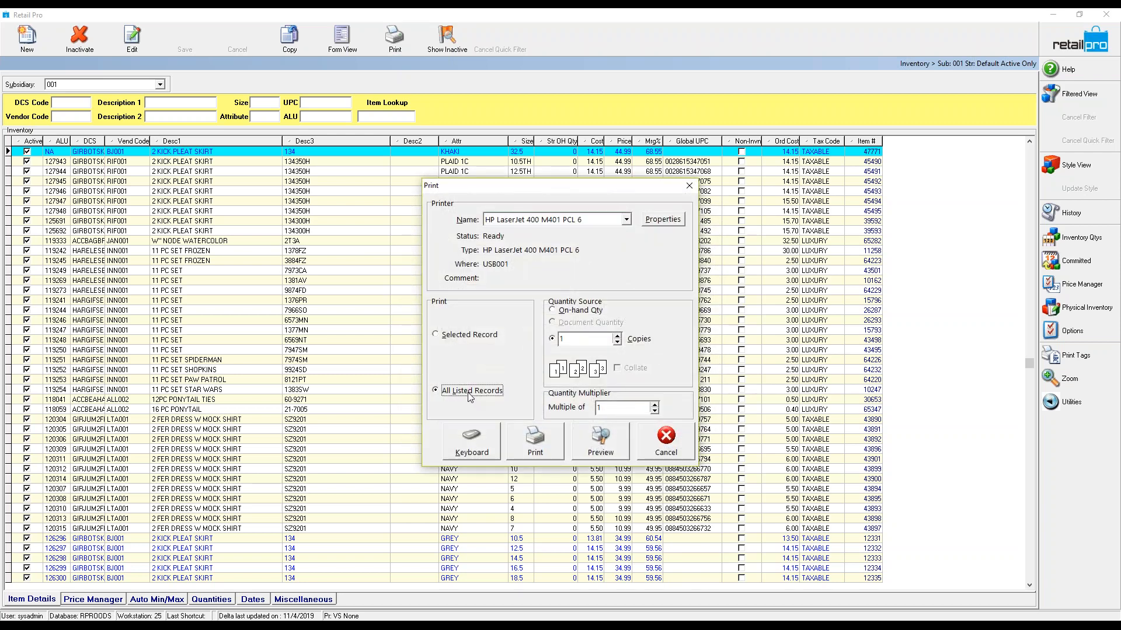
{"action": "left_click", "coordinate": [601, 443]}
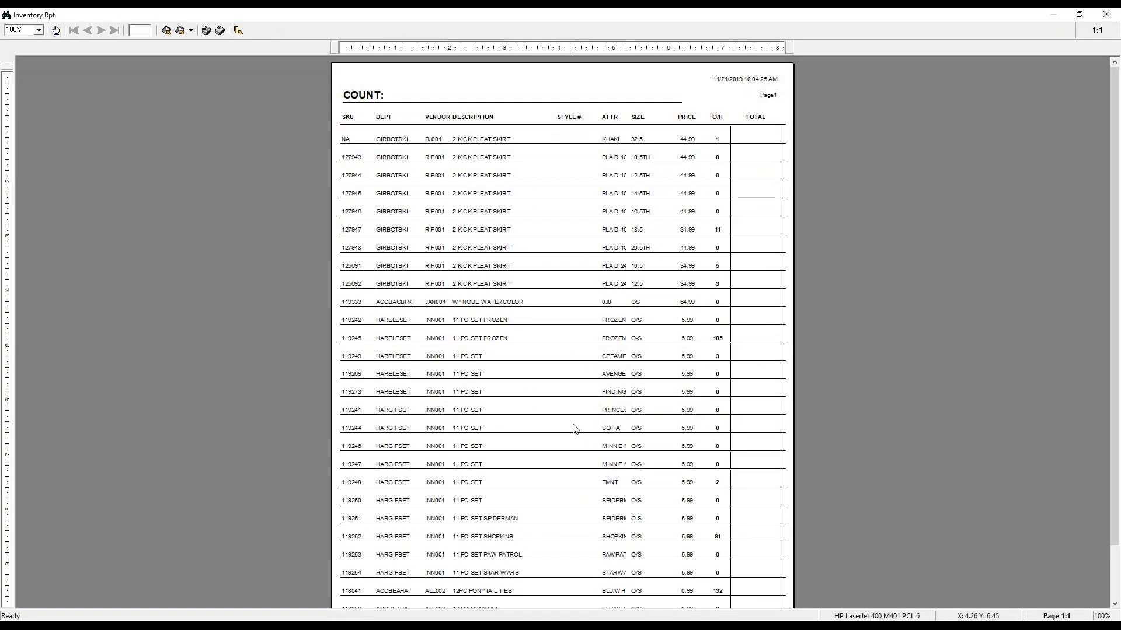
{"action": "scroll", "coordinate": [573, 429], "scroll_direction": "up", "scroll_amount": 2, "text": "ctrl"}
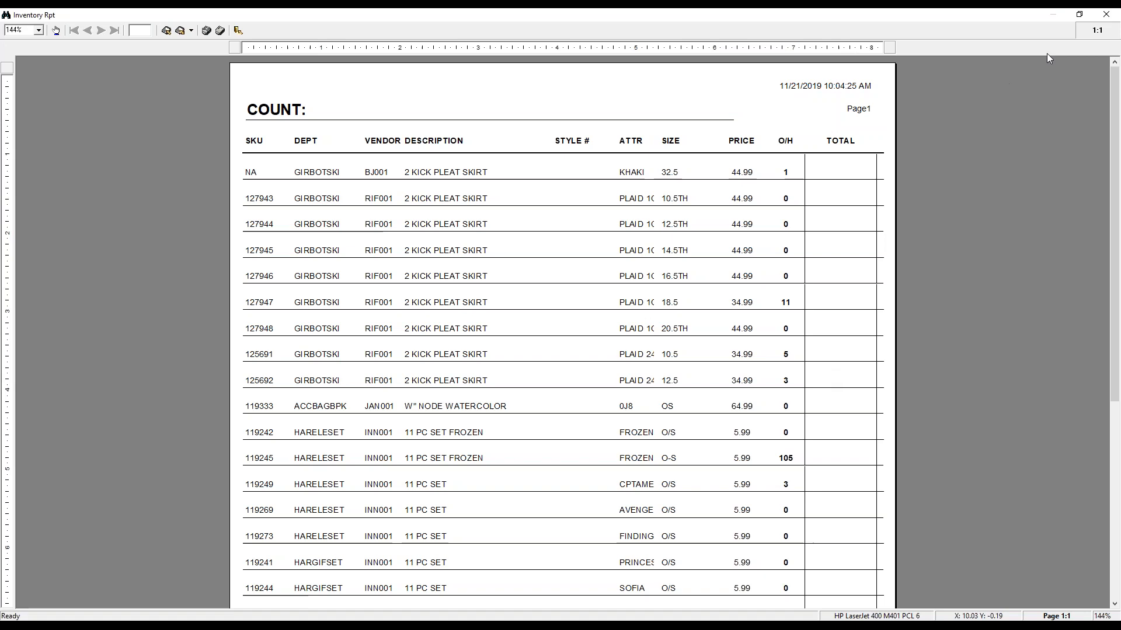
{"action": "left_click", "coordinate": [1106, 14]}
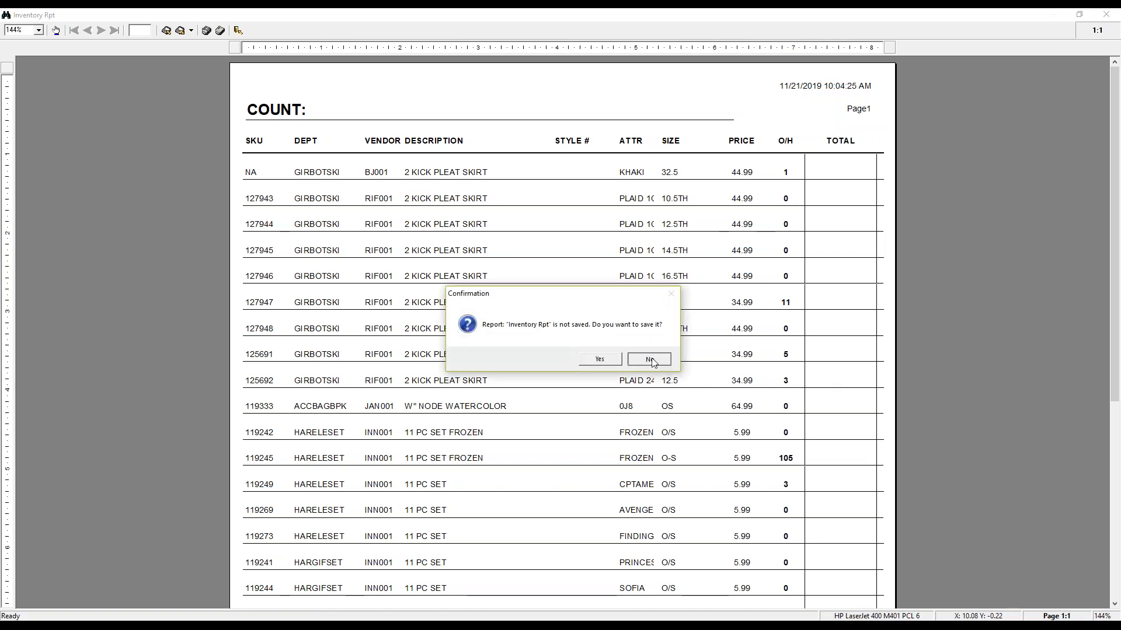
{"action": "left_click", "coordinate": [650, 359]}
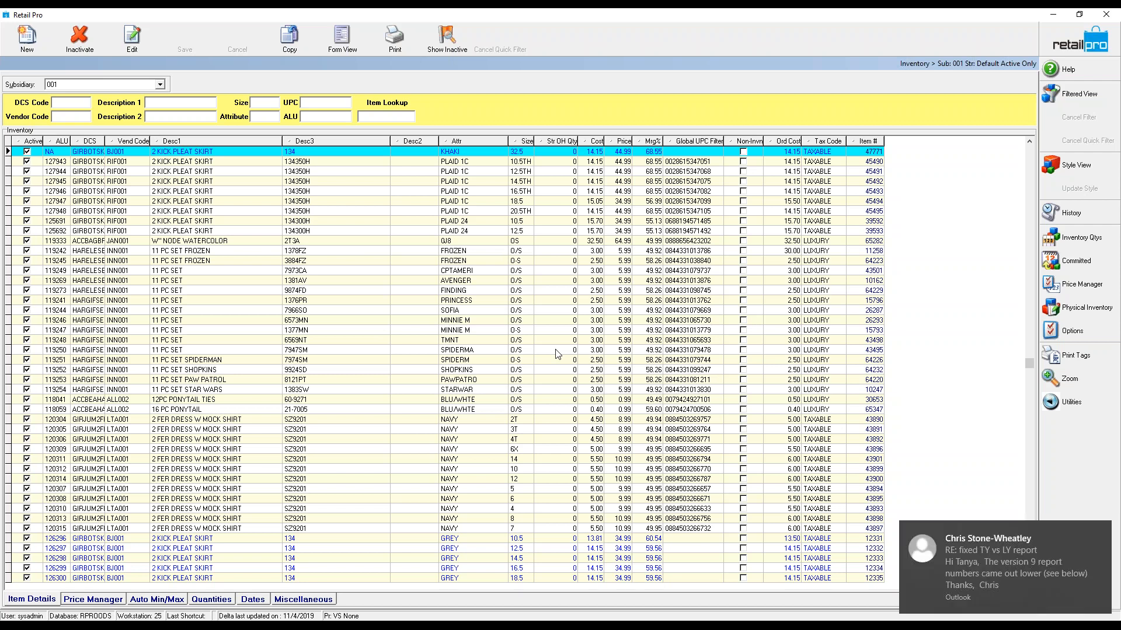
Step: Leave the inventory list for the home screen and dismiss the incoming e-mail notifications
{"action": "left_click", "coordinate": [1109, 531]}
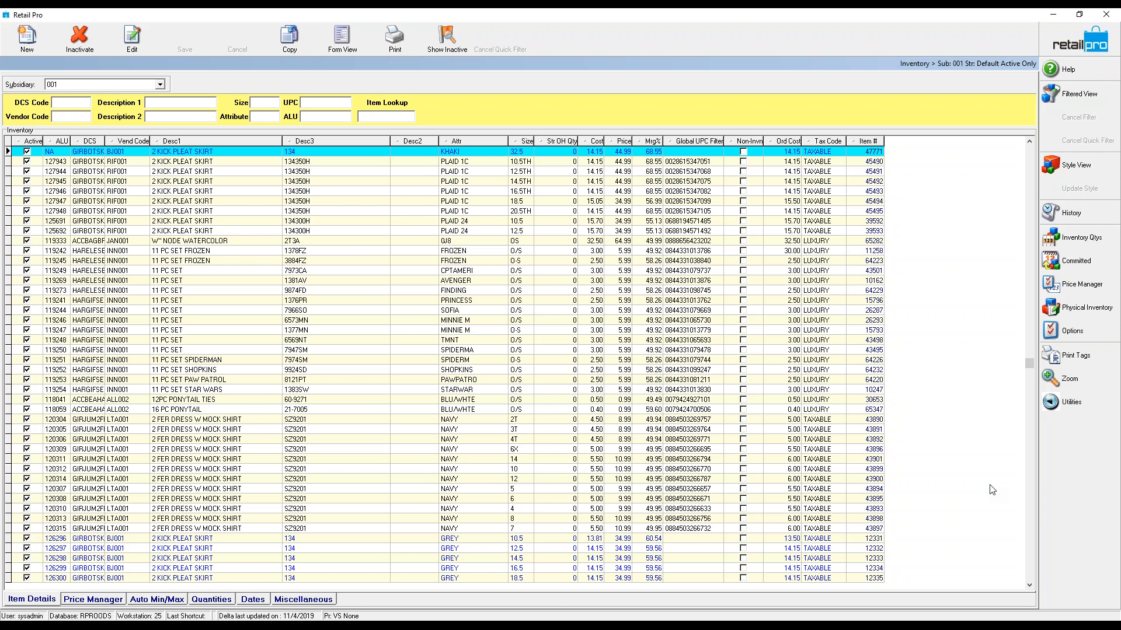
{"action": "left_click", "coordinate": [1061, 51]}
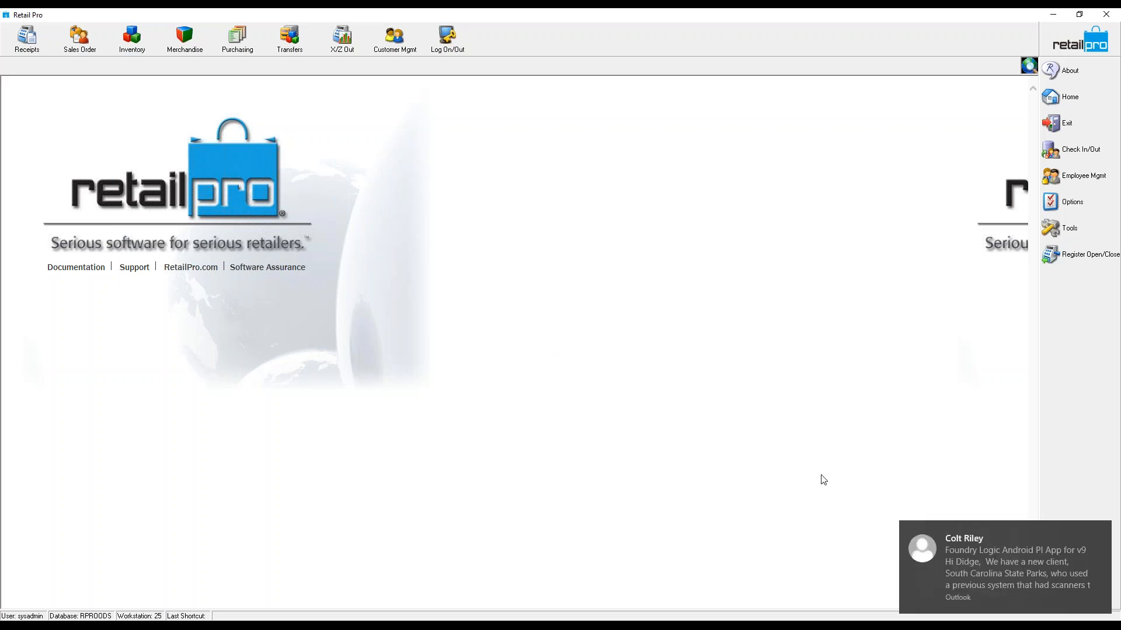
{"action": "left_click", "coordinate": [1100, 533]}
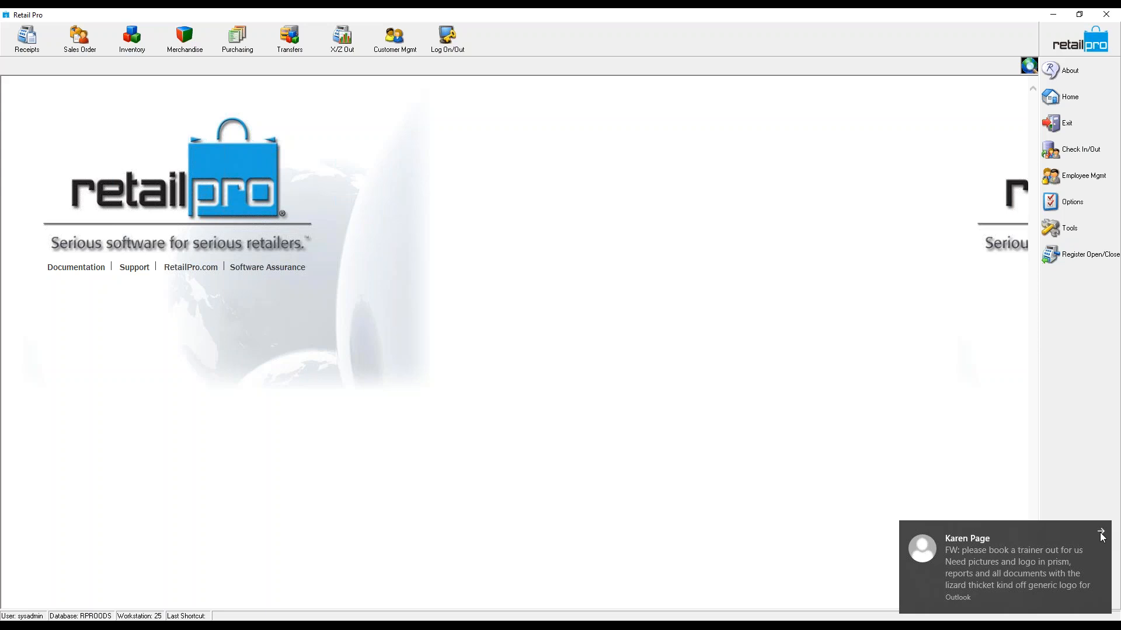
{"action": "left_click", "coordinate": [1101, 534]}
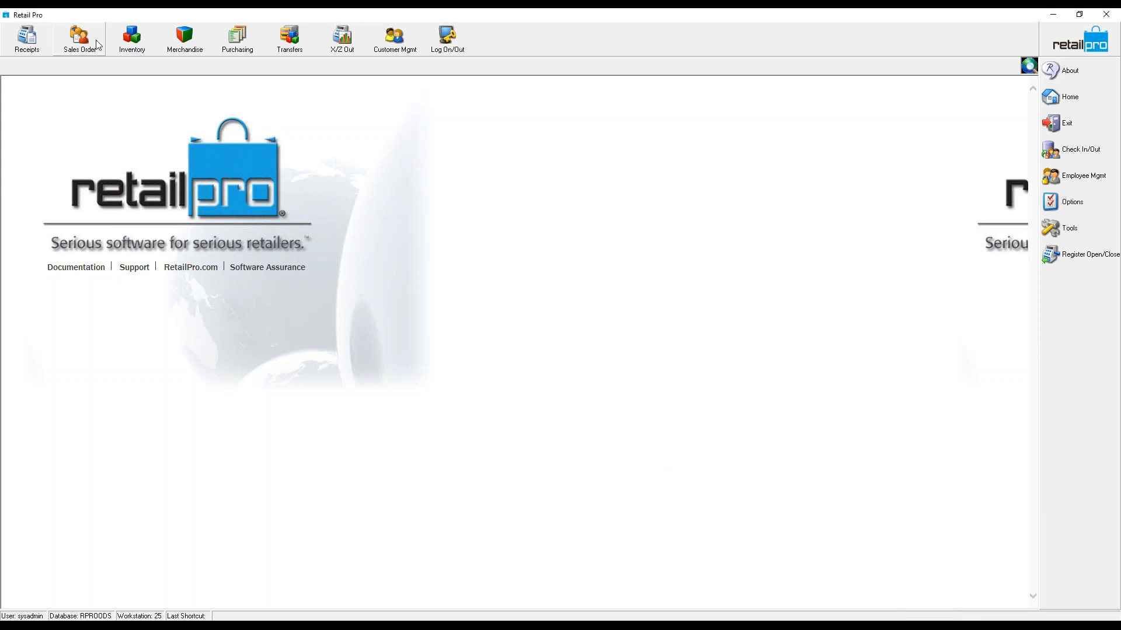
Step: Start a new store physical inventory sheet named training for the HAR - IDEAL UNIFORMS HARLEM location
{"action": "left_click", "coordinate": [132, 40]}
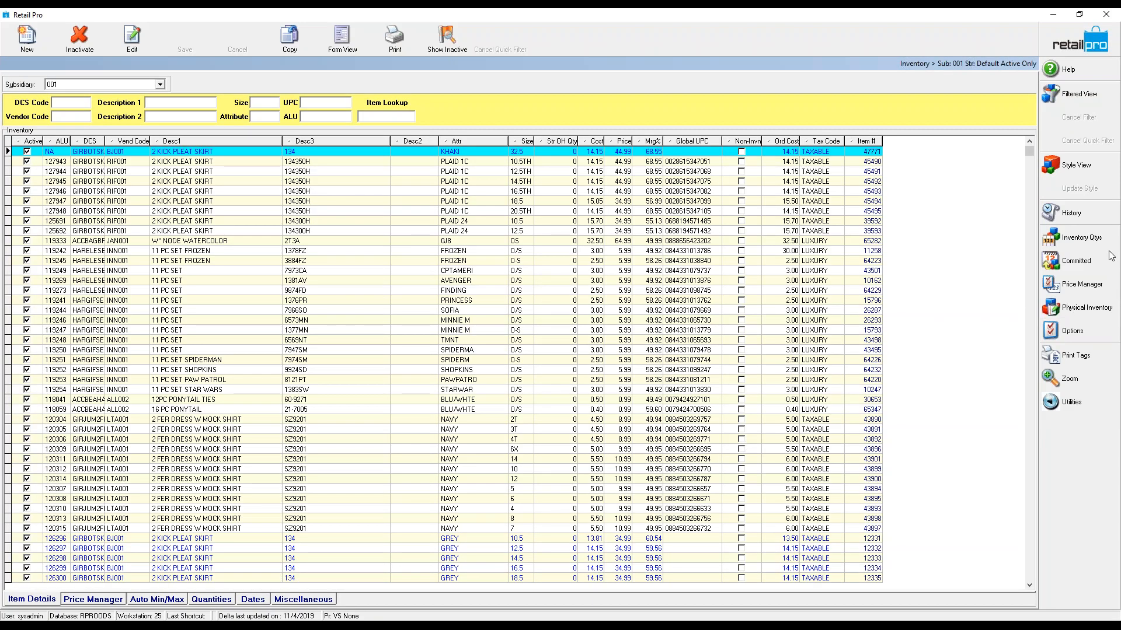
{"action": "left_click", "coordinate": [1078, 313]}
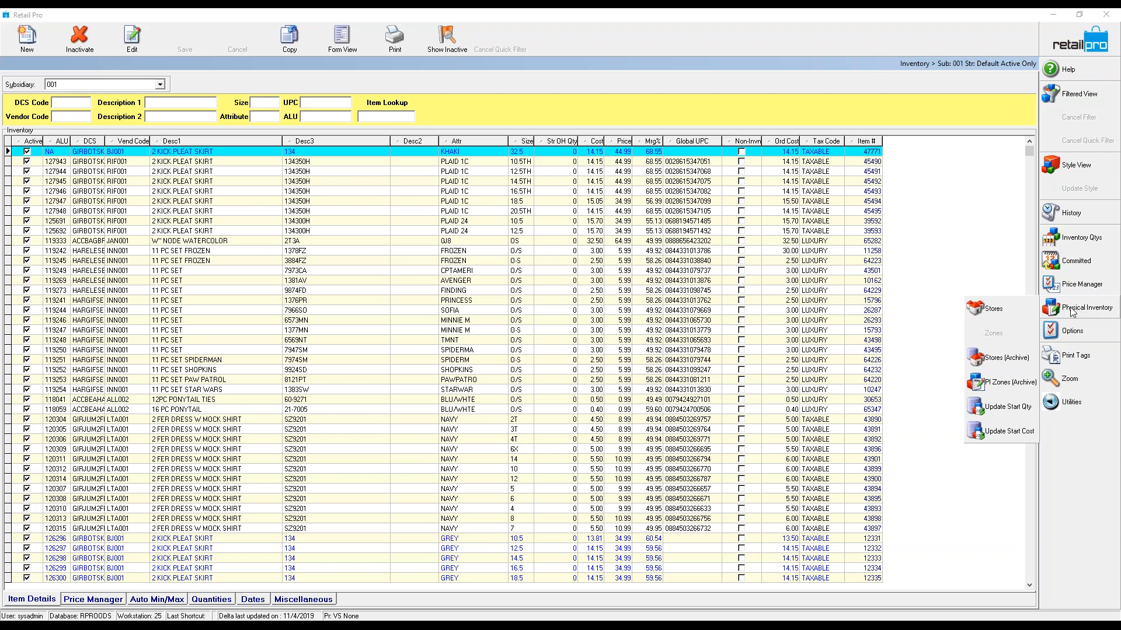
{"action": "left_click", "coordinate": [996, 309]}
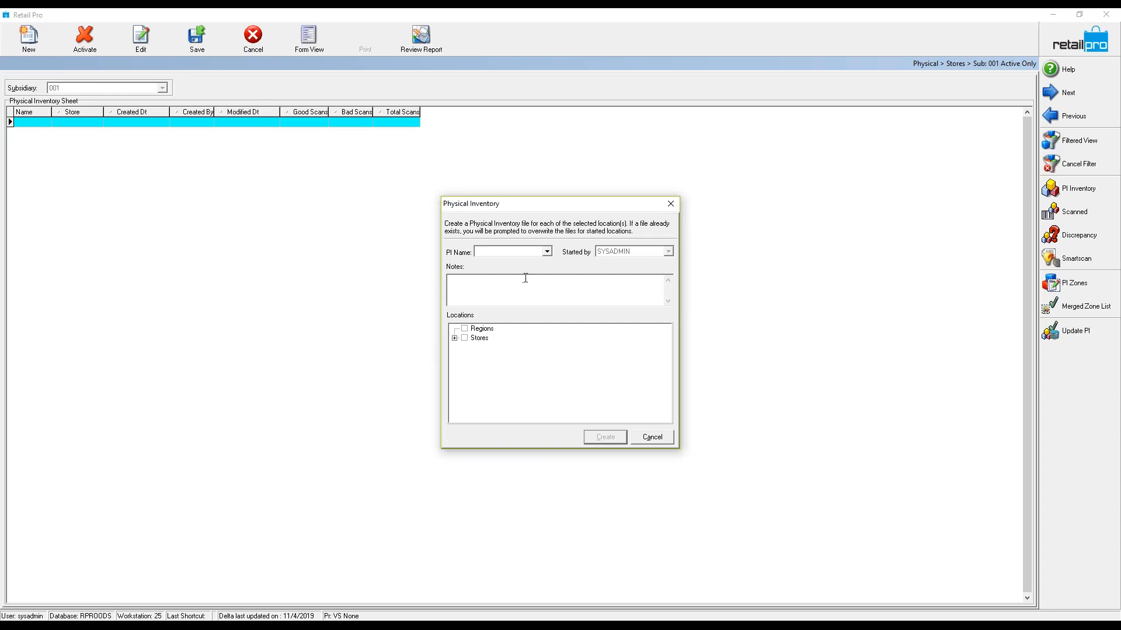
{"action": "type", "text": "training"}
{"action": "left_click", "coordinate": [454, 338]}
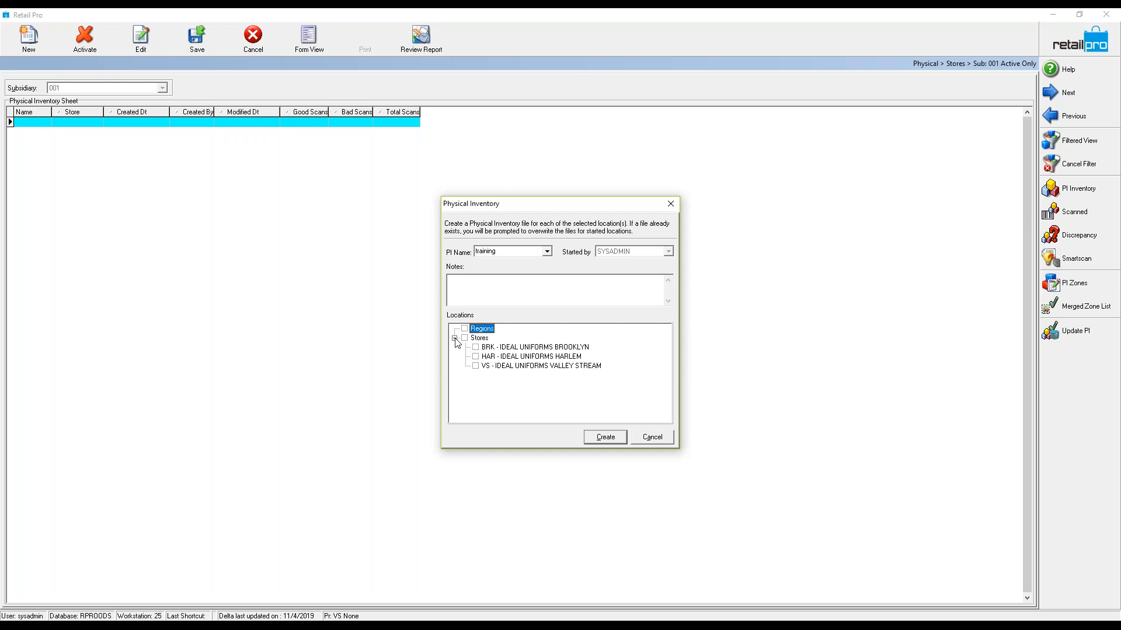
{"action": "left_click", "coordinate": [478, 361]}
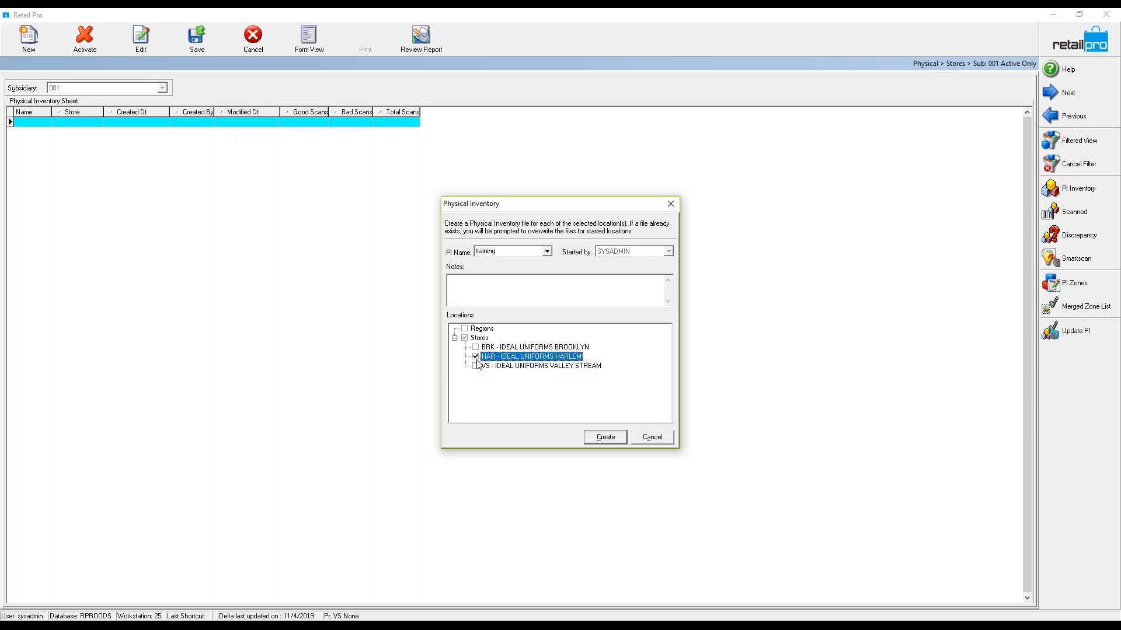
{"action": "left_click", "coordinate": [608, 441]}
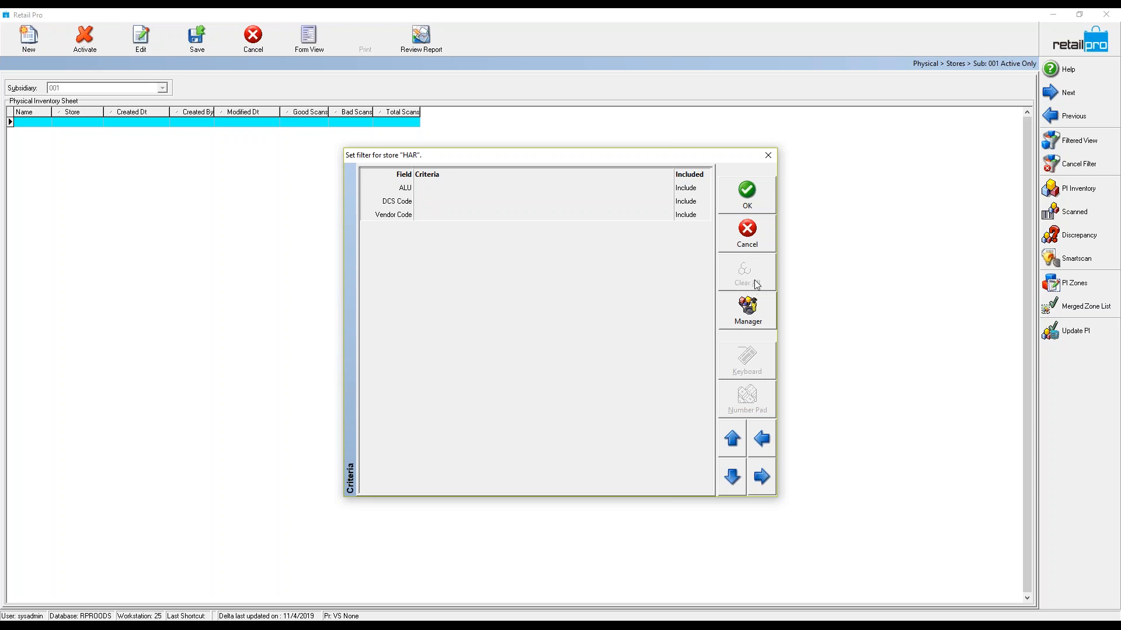
Step: Clear all filter criteria for store HAR and generate the training sheet without ALU, DCS Code or Vendor Code restrictions
{"action": "left_click", "coordinate": [422, 191]}
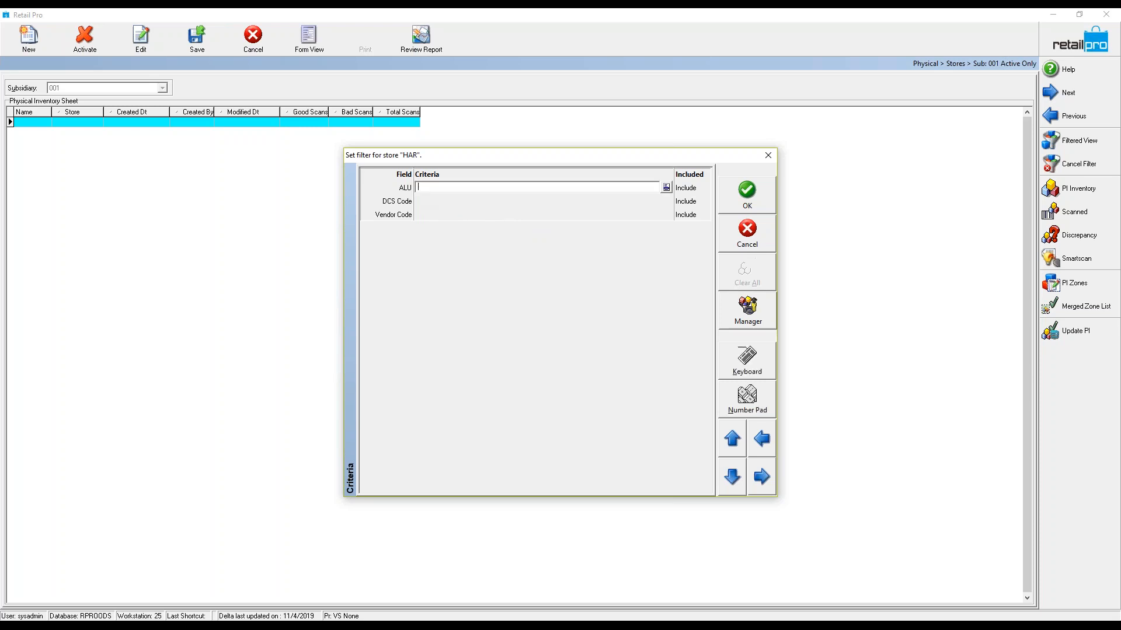
{"action": "left_click", "coordinate": [419, 201]}
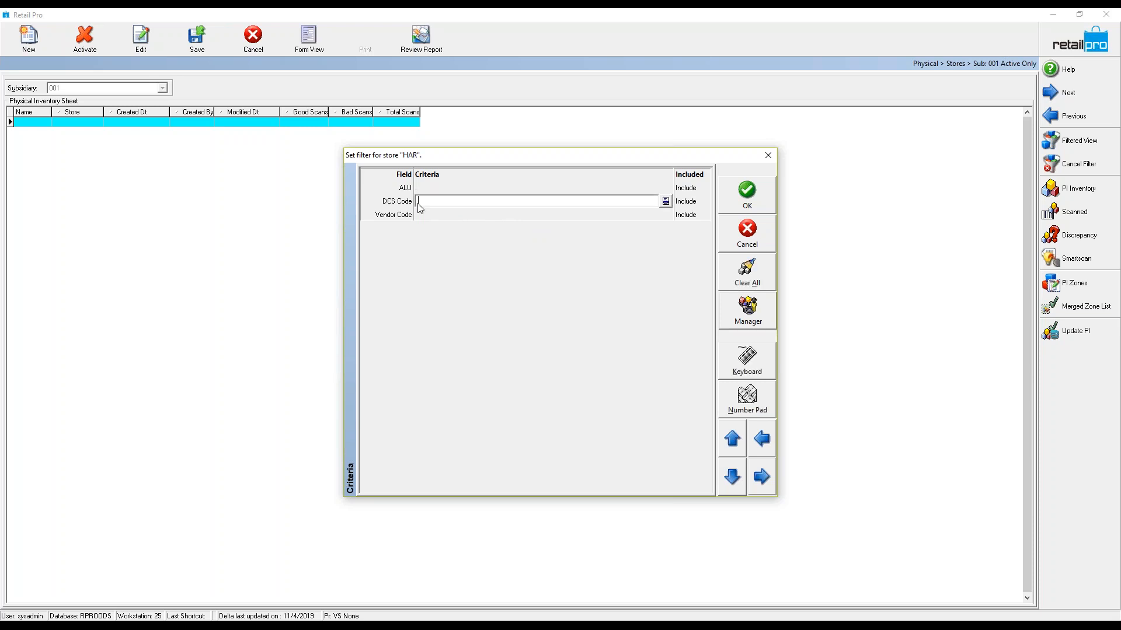
{"action": "left_click", "coordinate": [545, 216]}
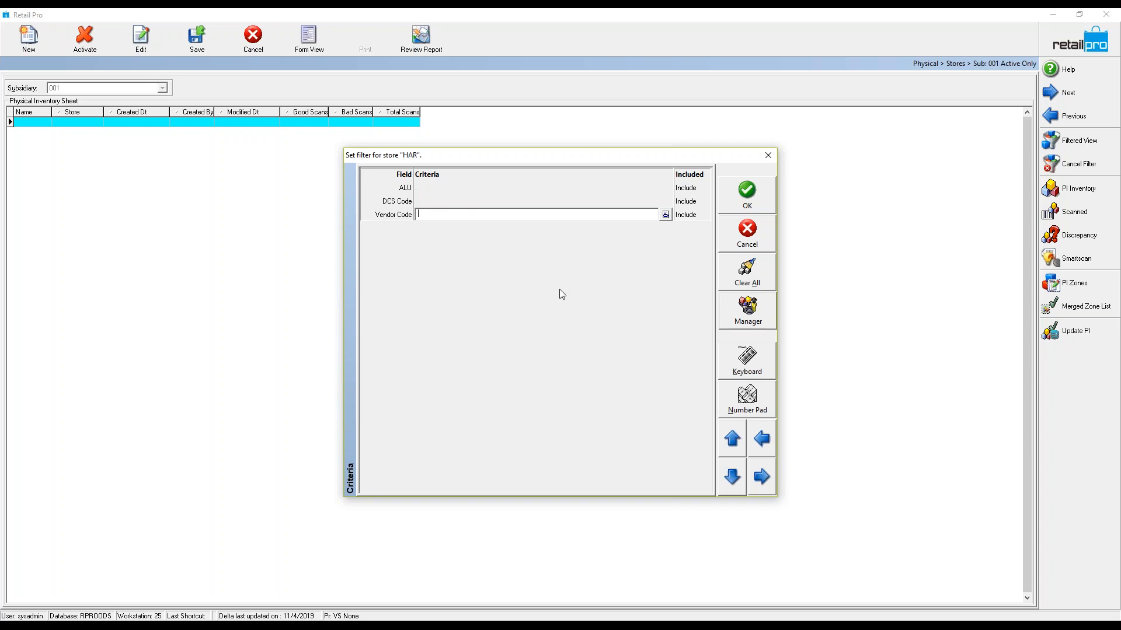
{"action": "left_click", "coordinate": [747, 272]}
{"action": "left_click", "coordinate": [748, 196]}
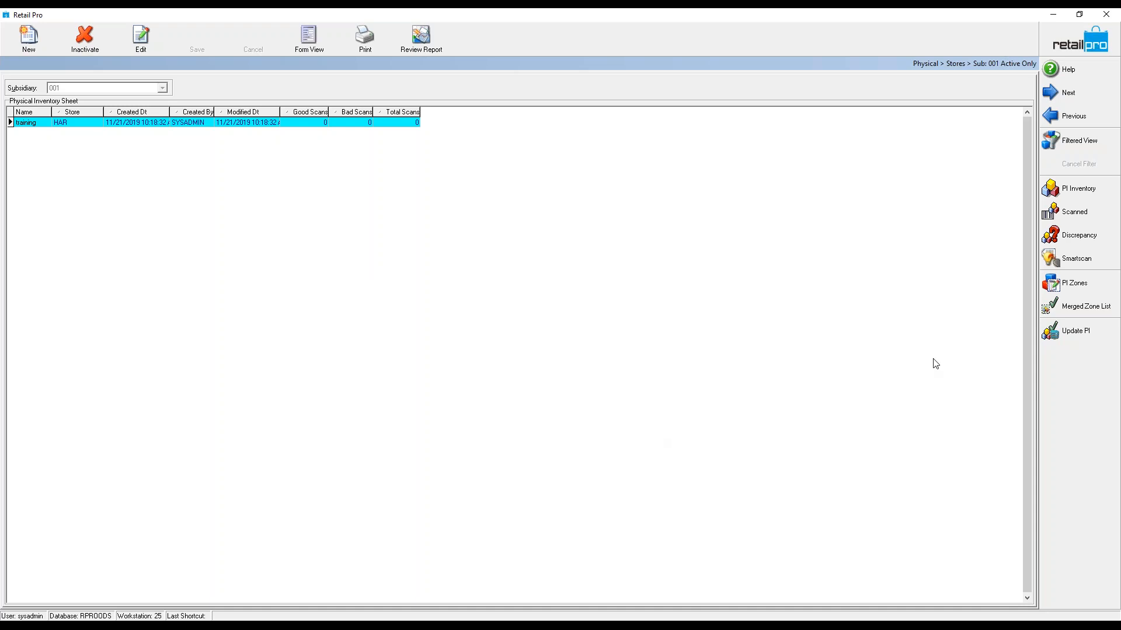
Step: Create a physical inventory zone named 1 for store HAR in the training sheet
{"action": "left_click", "coordinate": [1074, 284]}
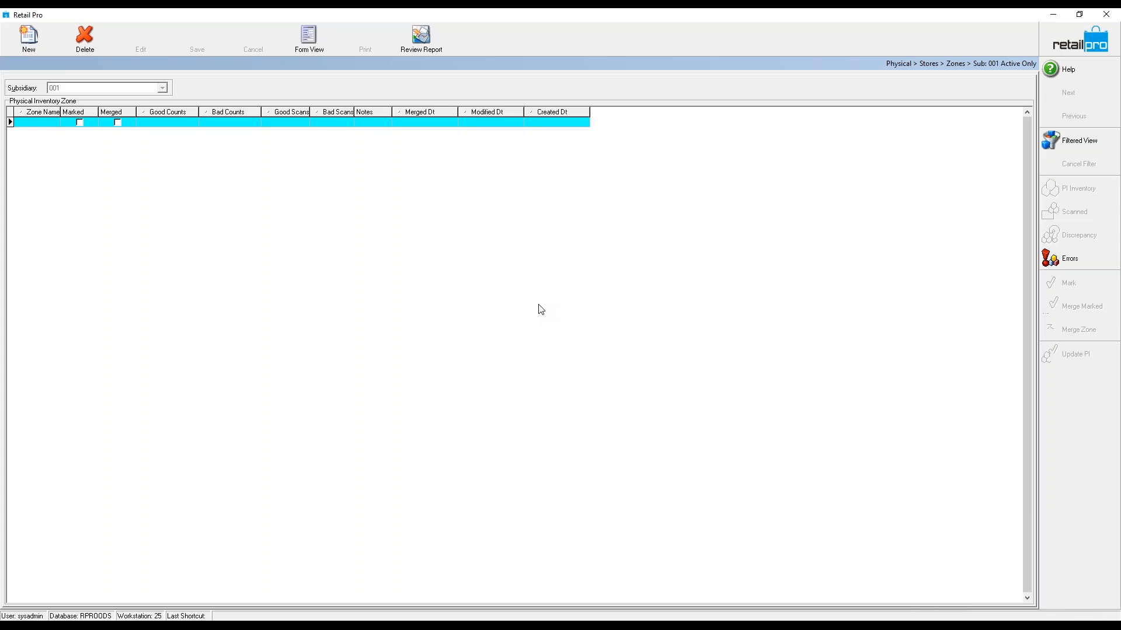
{"action": "left_click", "coordinate": [28, 42]}
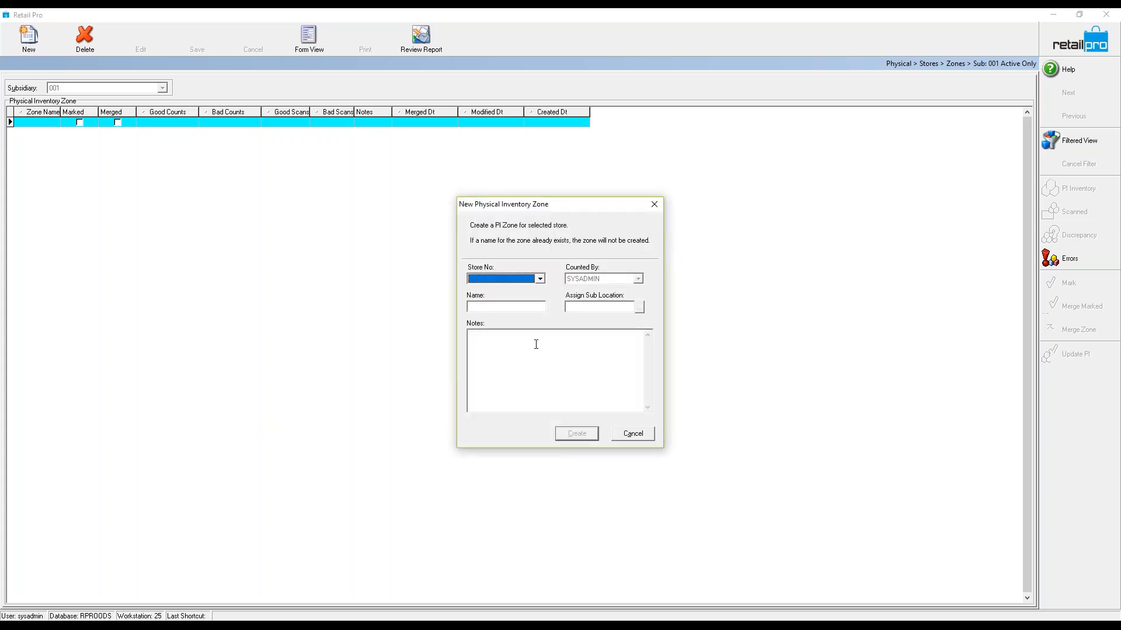
{"action": "left_click", "coordinate": [540, 279]}
{"action": "left_click", "coordinate": [522, 289]}
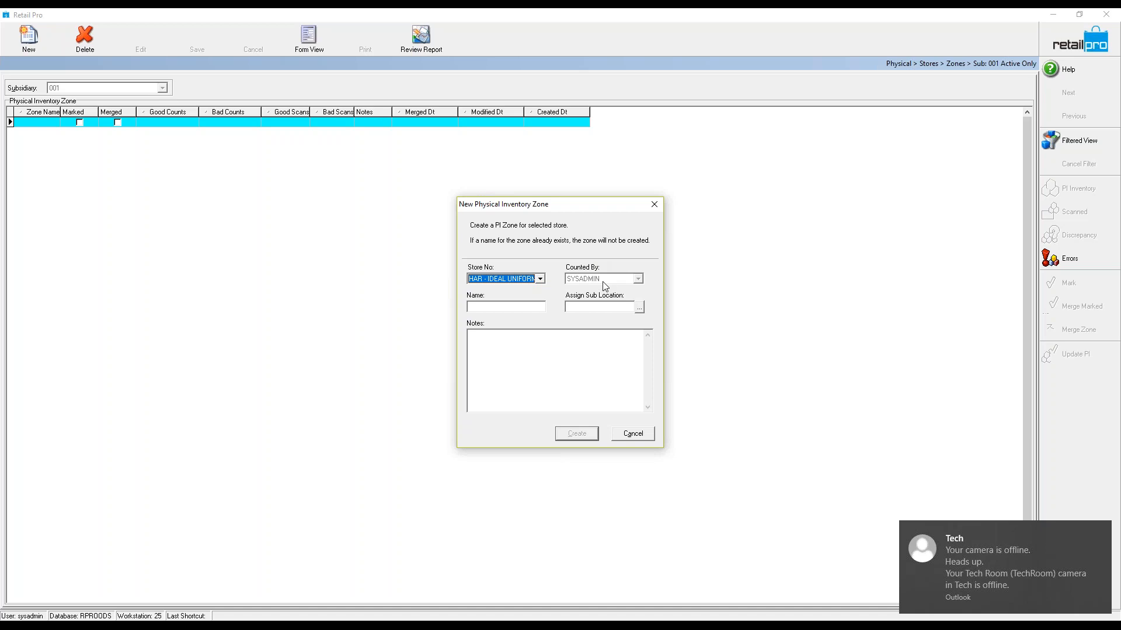
{"action": "left_click", "coordinate": [500, 305]}
{"action": "type", "text": "1"}
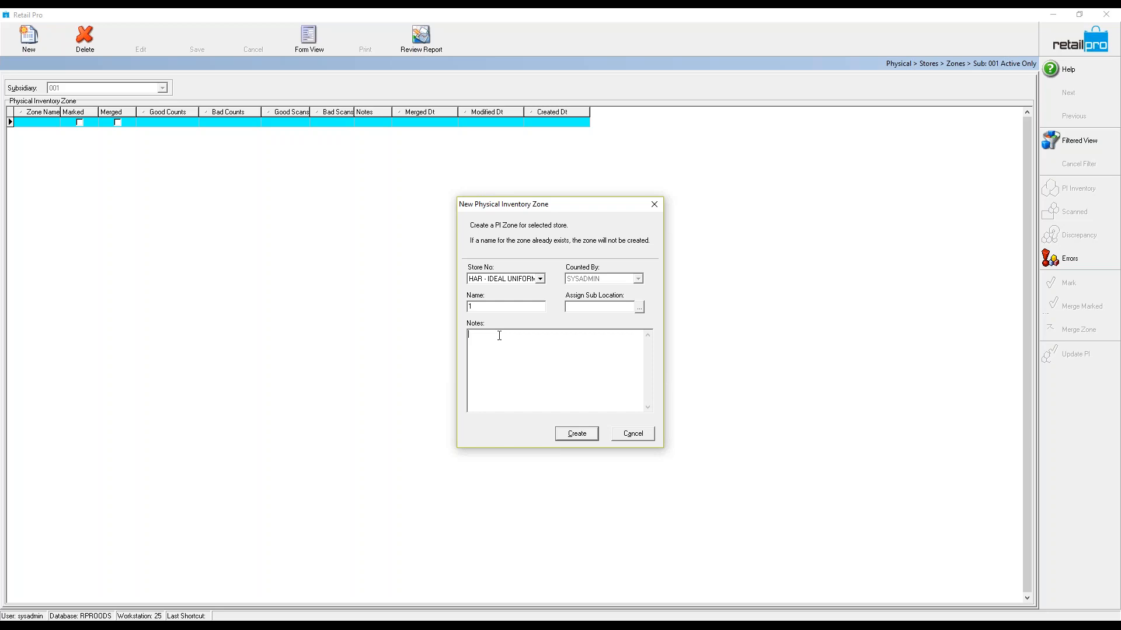
{"action": "left_click", "coordinate": [575, 435]}
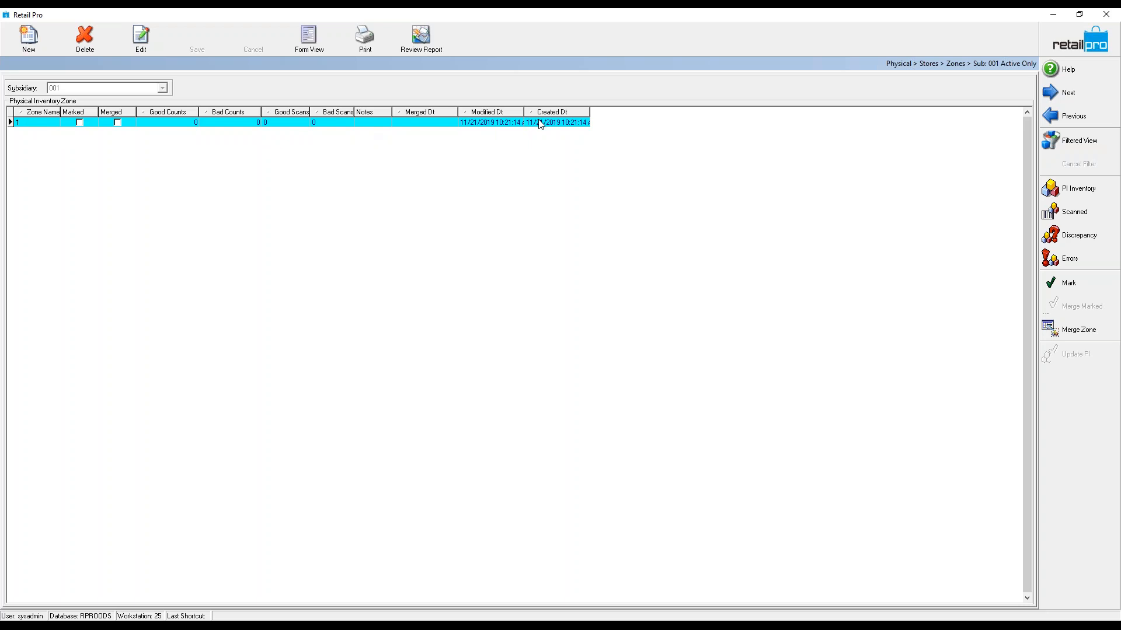
Step: Upload the portable device's counts into zone 1's scanned items and return to the zone list
{"action": "left_click", "coordinate": [1084, 218]}
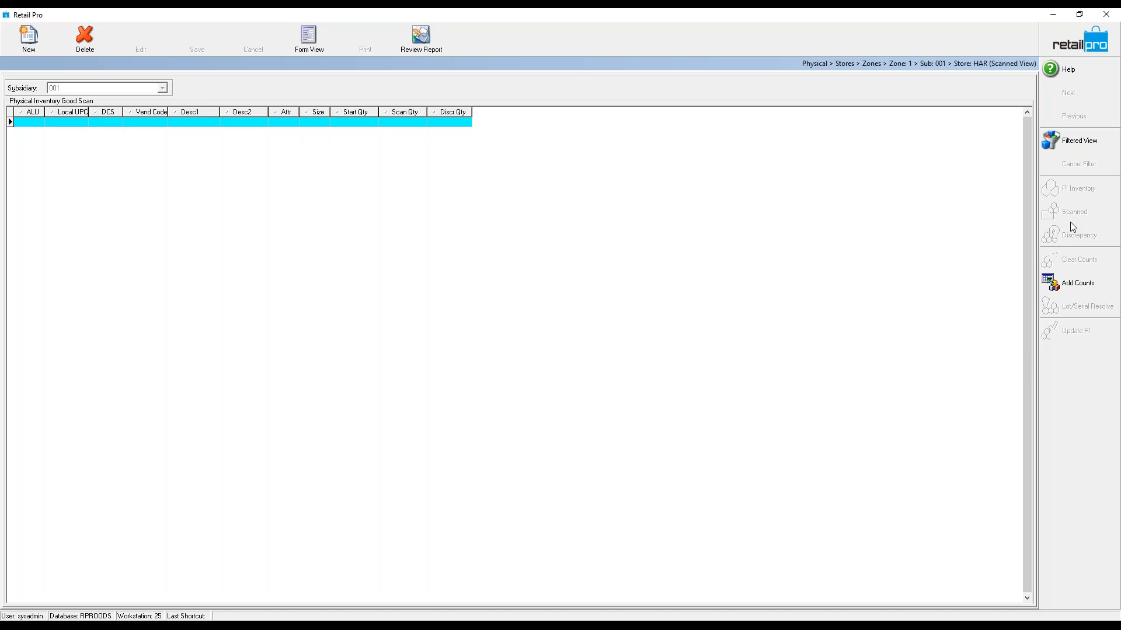
{"action": "left_click", "coordinate": [1067, 286]}
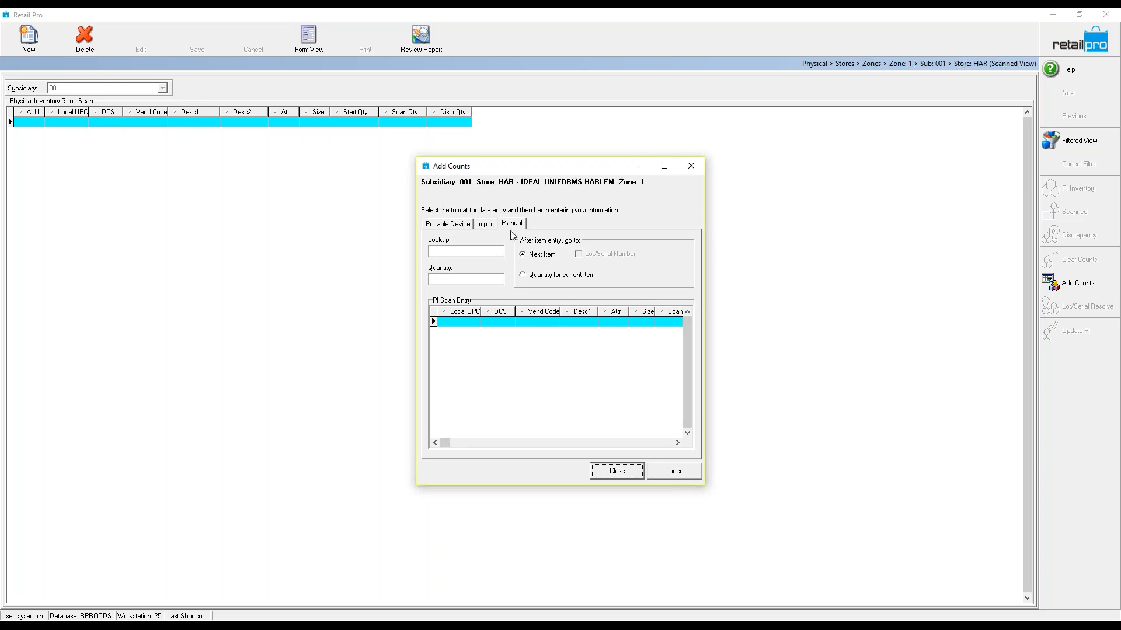
{"action": "left_click", "coordinate": [455, 227]}
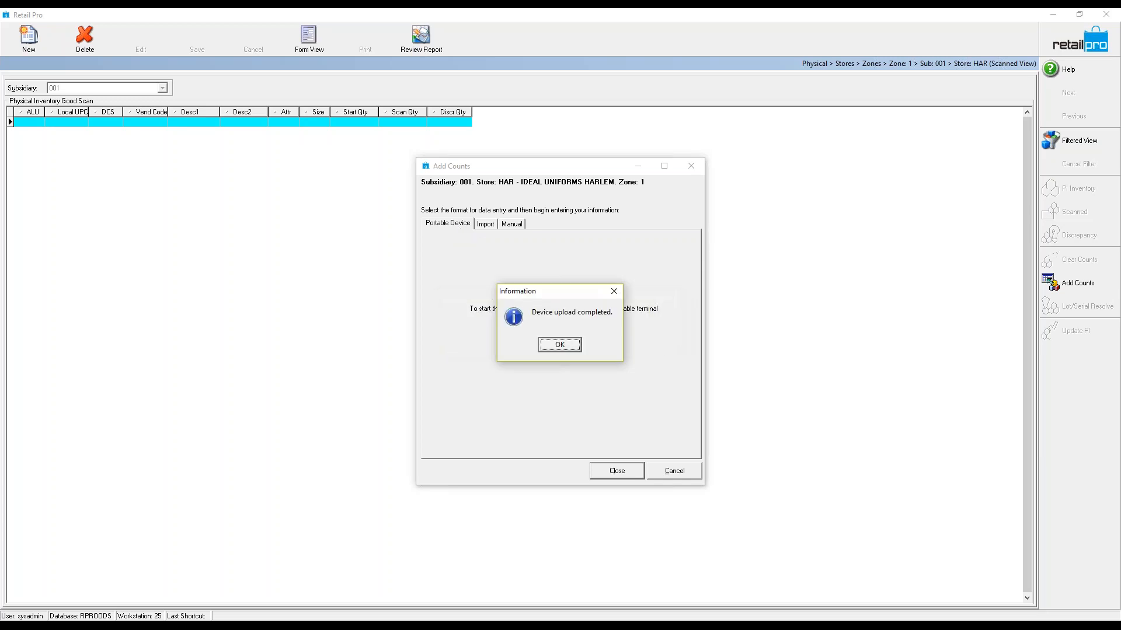
{"action": "left_click", "coordinate": [562, 345]}
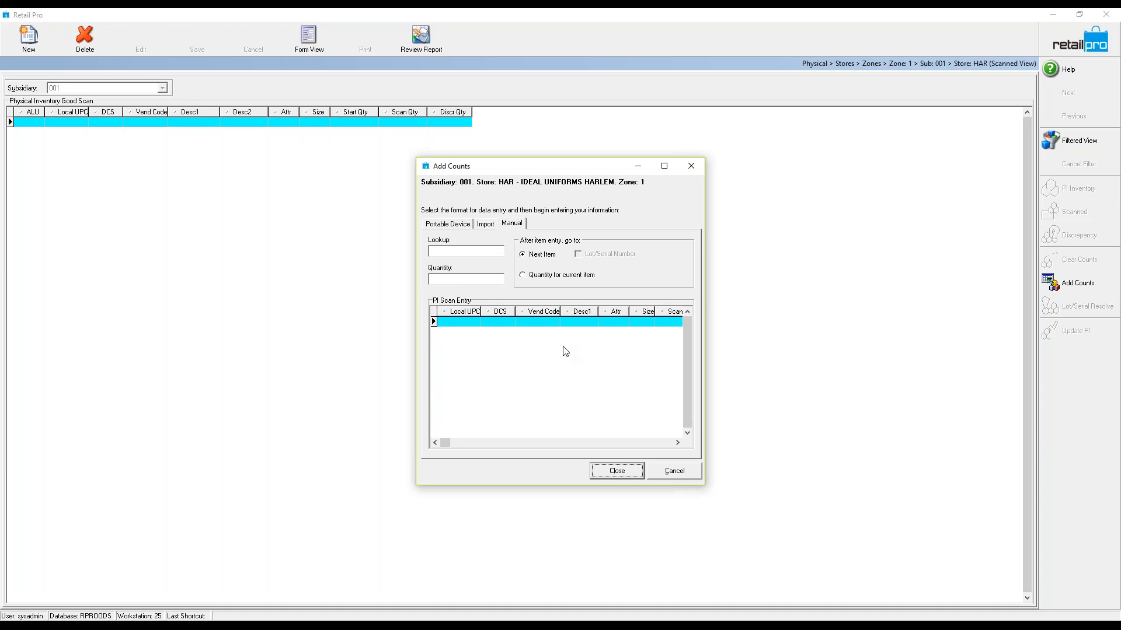
{"action": "left_click", "coordinate": [614, 473]}
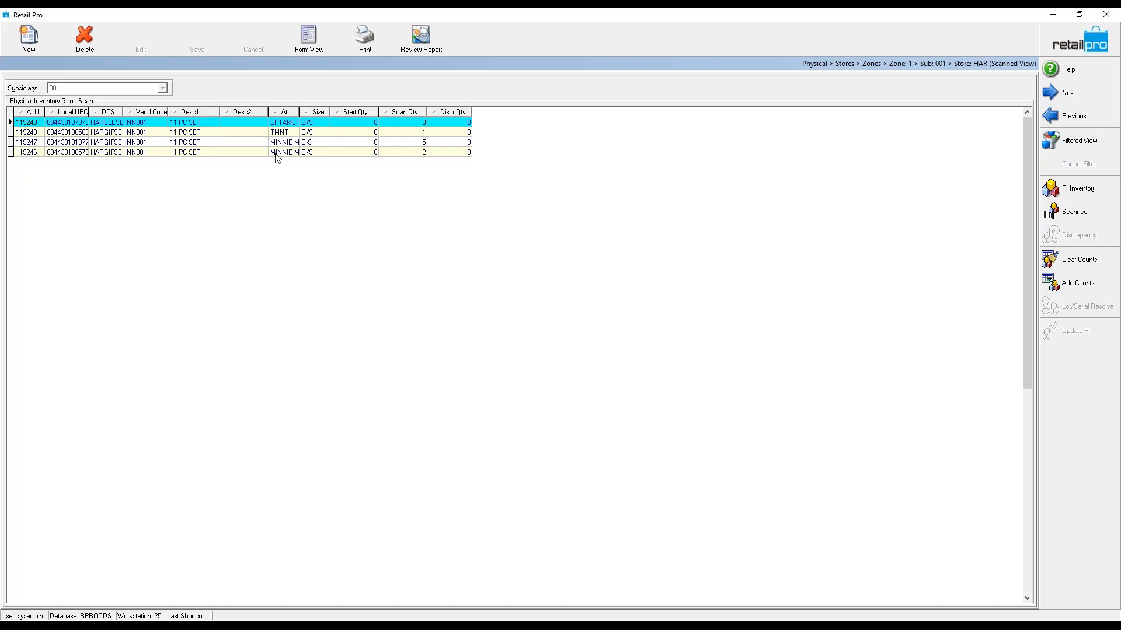
{"action": "left_click", "coordinate": [1081, 39]}
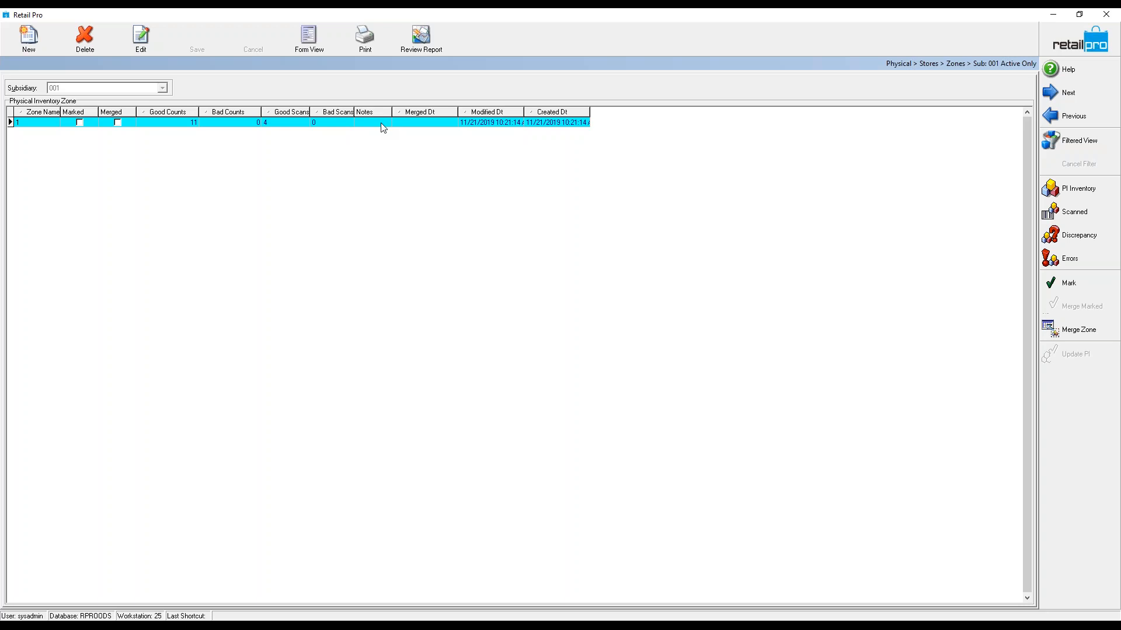
Step: Check the print options for zone 1's scanned items, then return to the zone list
{"action": "left_click", "coordinate": [1074, 212]}
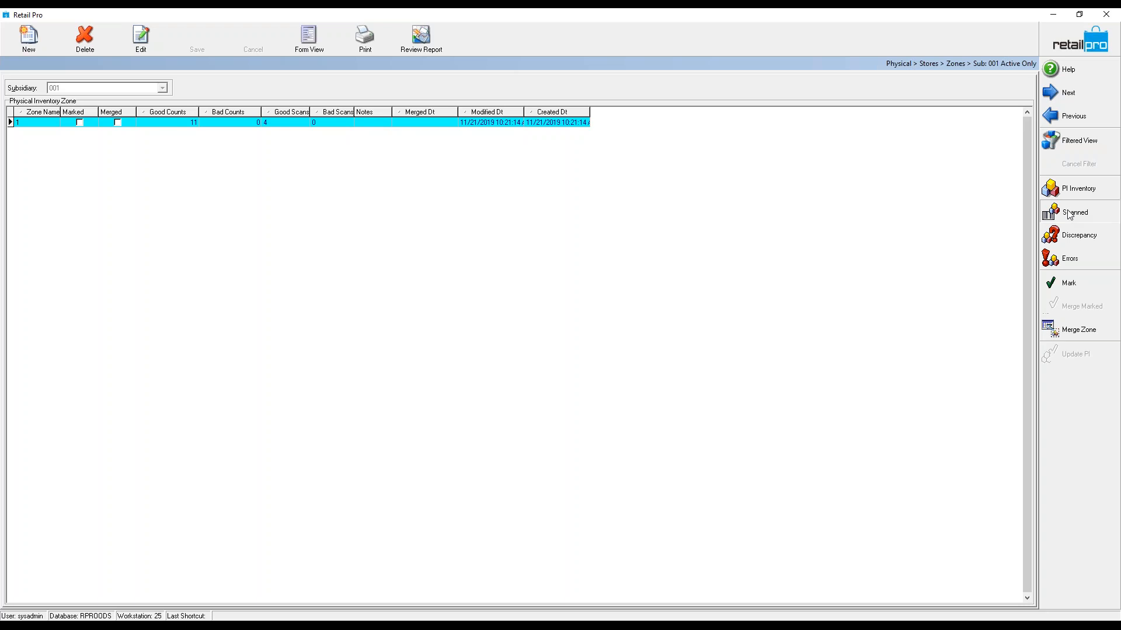
{"action": "left_click", "coordinate": [371, 46]}
{"action": "left_click", "coordinate": [680, 410]}
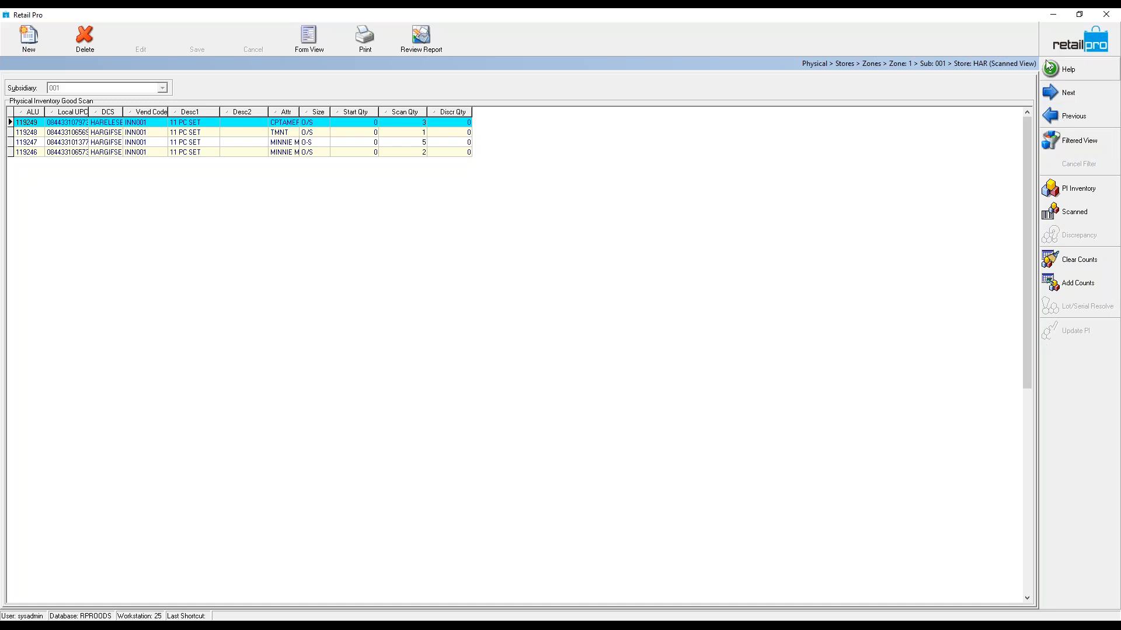
{"action": "left_click", "coordinate": [1055, 45]}
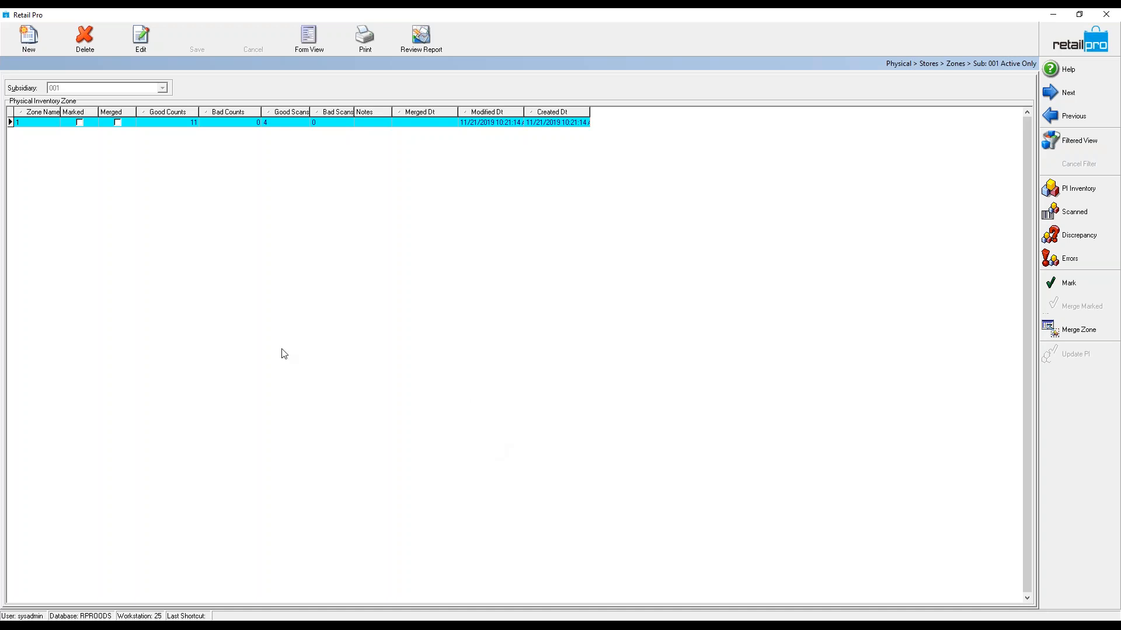
Step: Create a second zone named 2 for store HAR and sort the zone list by created date, newest first
{"action": "left_click", "coordinate": [28, 38]}
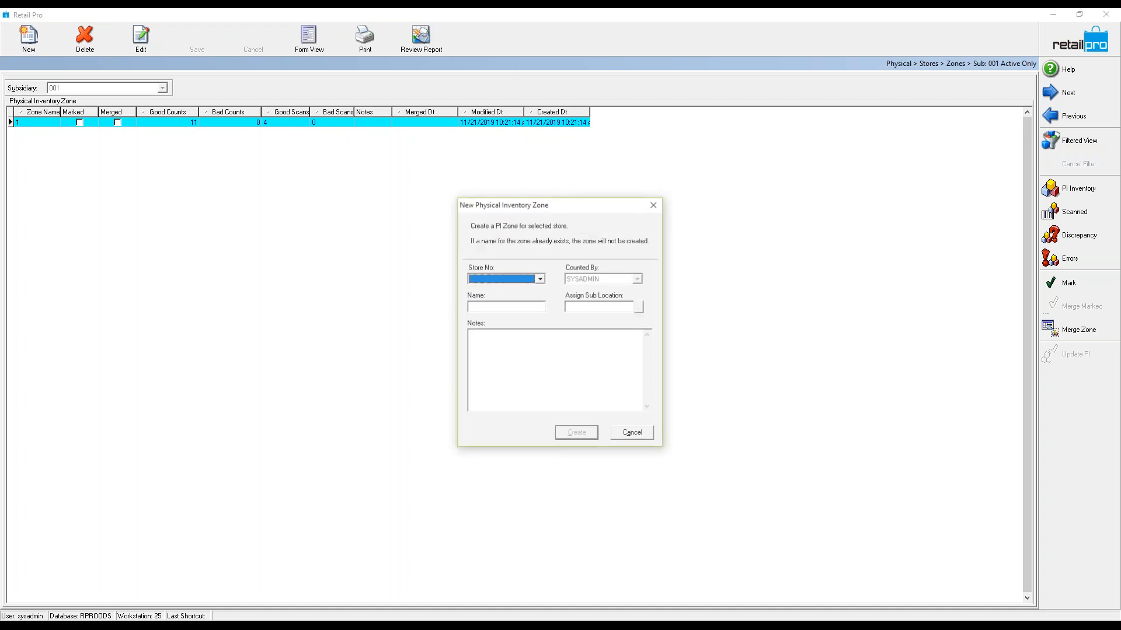
{"action": "left_click", "coordinate": [540, 278]}
{"action": "left_click", "coordinate": [519, 290]}
{"action": "left_click", "coordinate": [492, 306]}
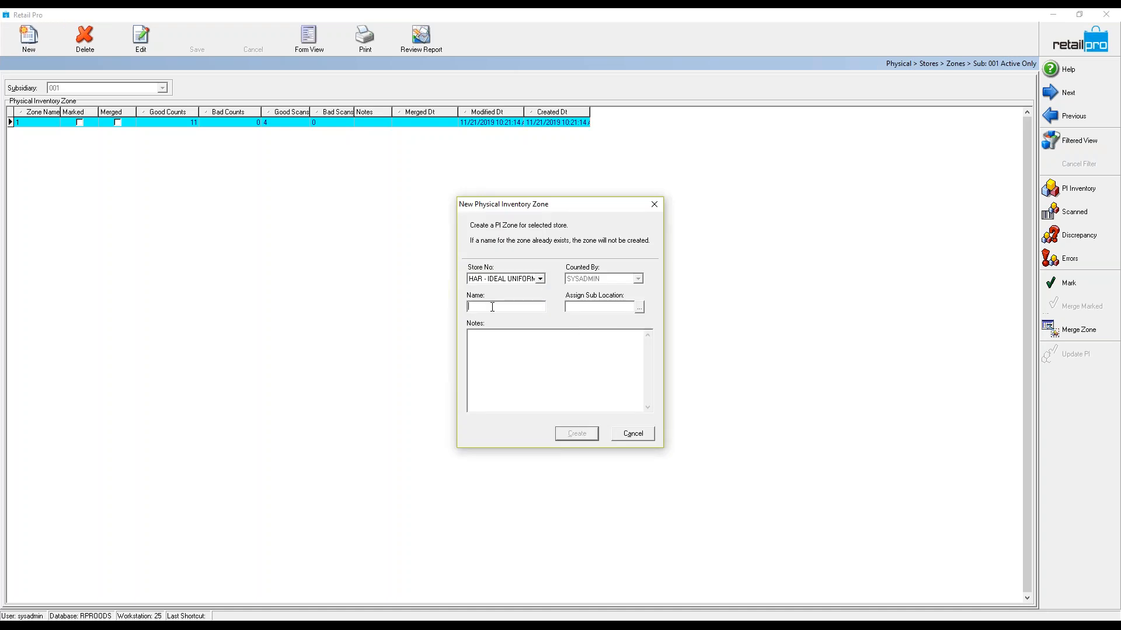
{"action": "type", "text": "2"}
{"action": "left_click", "coordinate": [578, 434]}
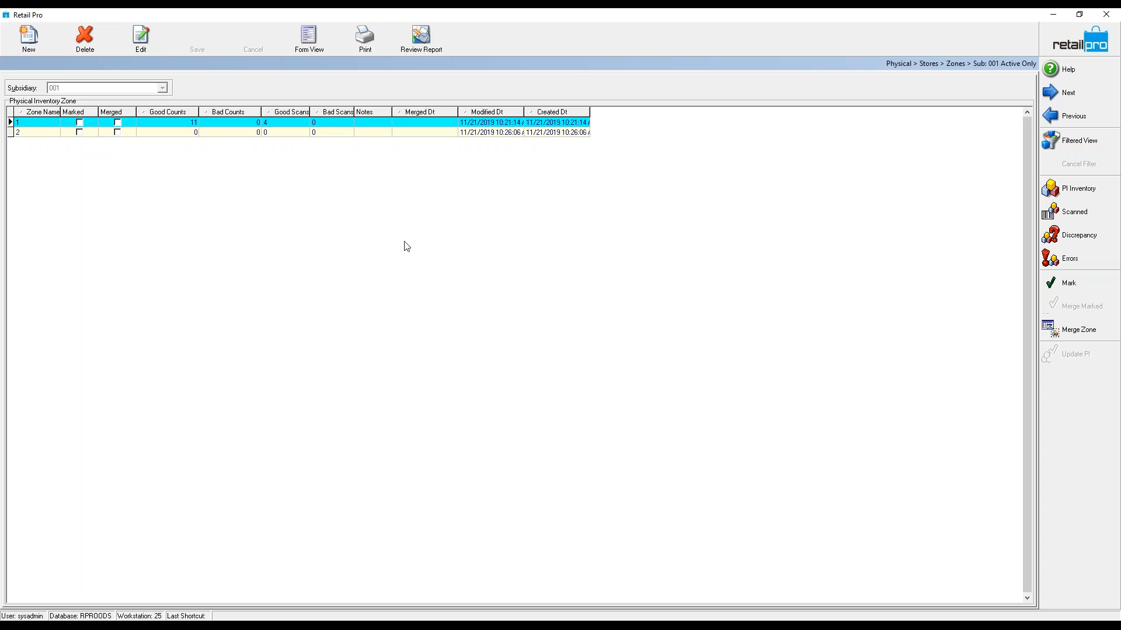
{"action": "left_click", "coordinate": [541, 116]}
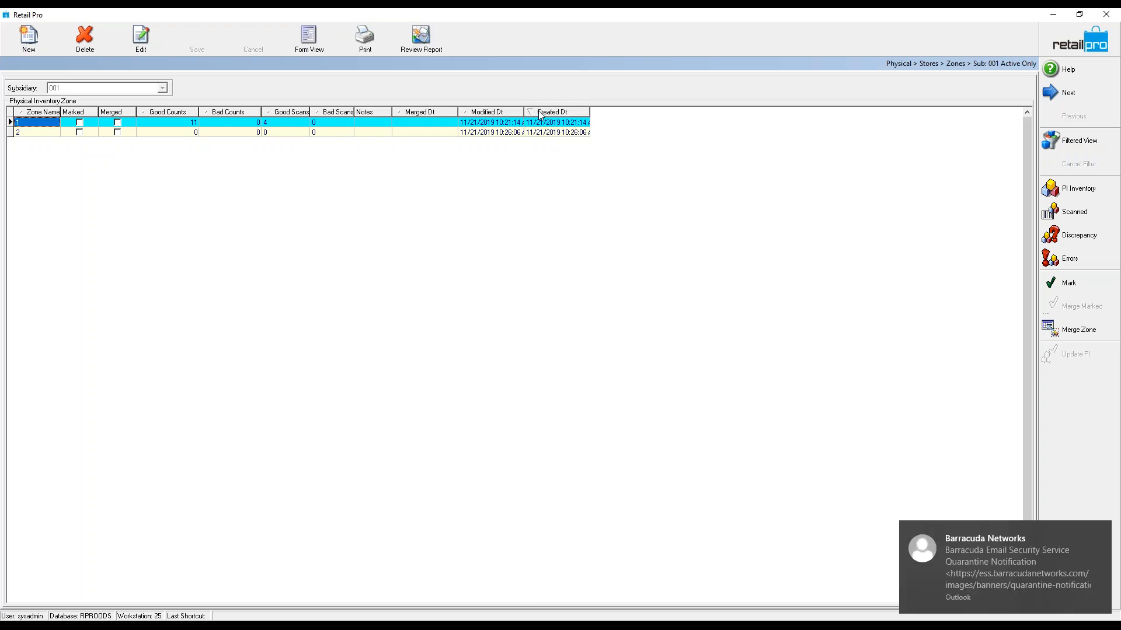
{"action": "left_click", "coordinate": [541, 116]}
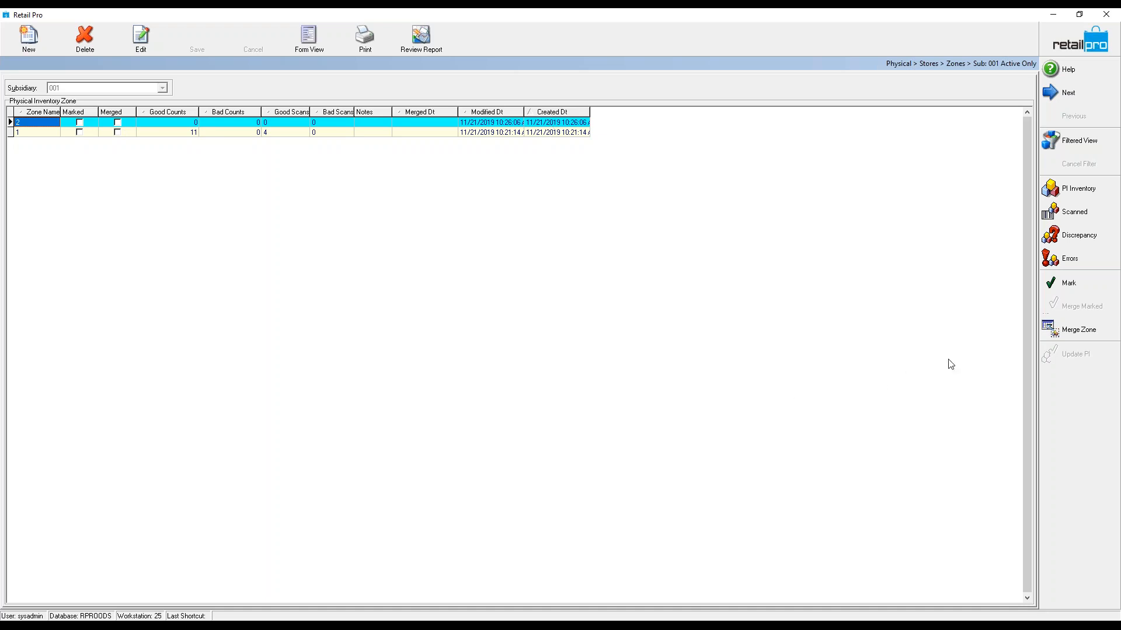
Step: Add counts to zone 2's scanned items by uploading them from the portable device
{"action": "left_click", "coordinate": [1080, 213]}
{"action": "left_click", "coordinate": [1077, 285]}
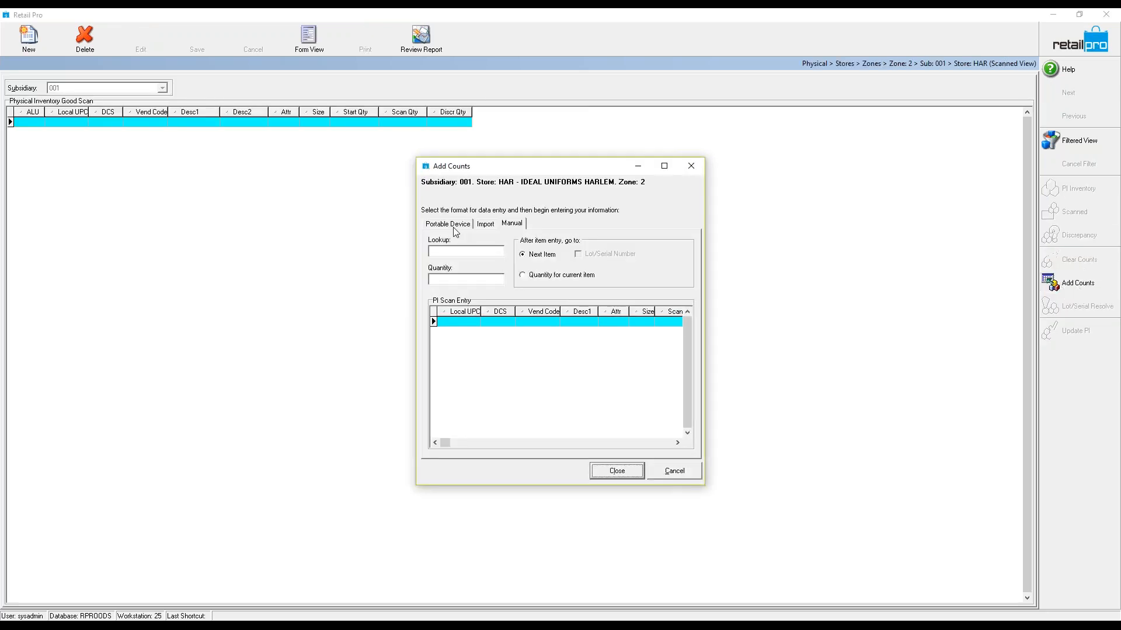
{"action": "left_click", "coordinate": [456, 228]}
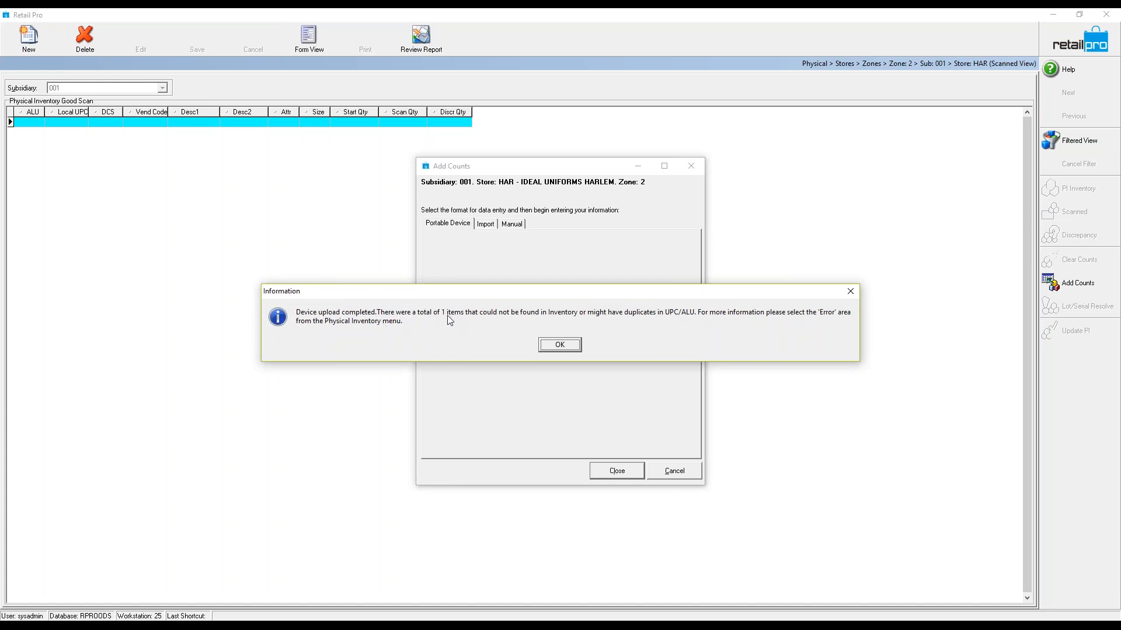
{"action": "left_click", "coordinate": [558, 347]}
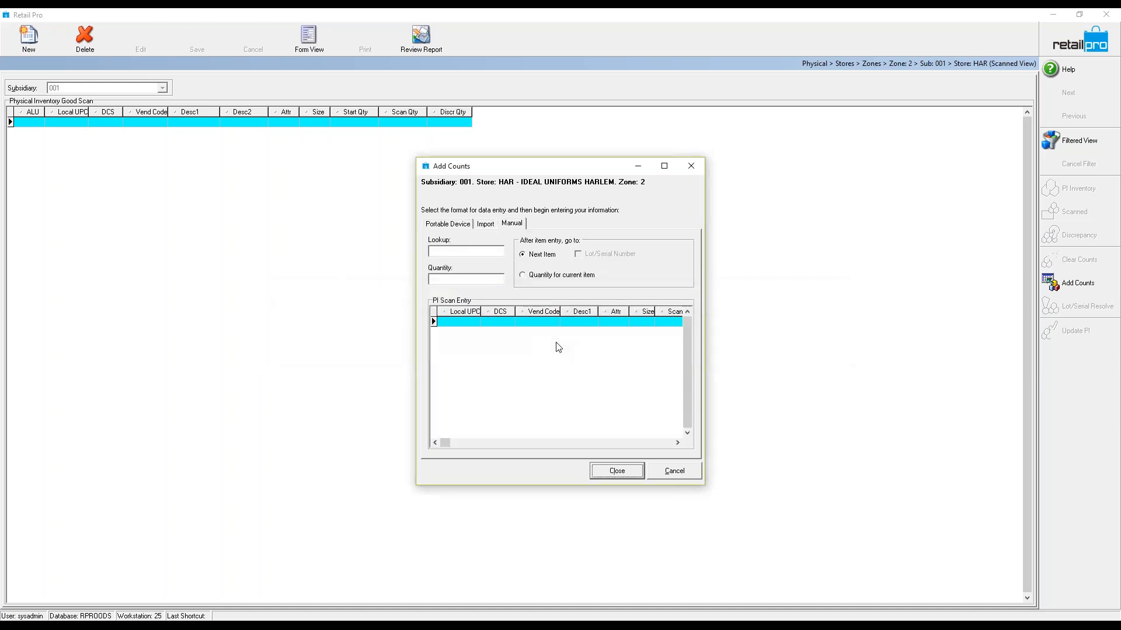
{"action": "left_click", "coordinate": [613, 477]}
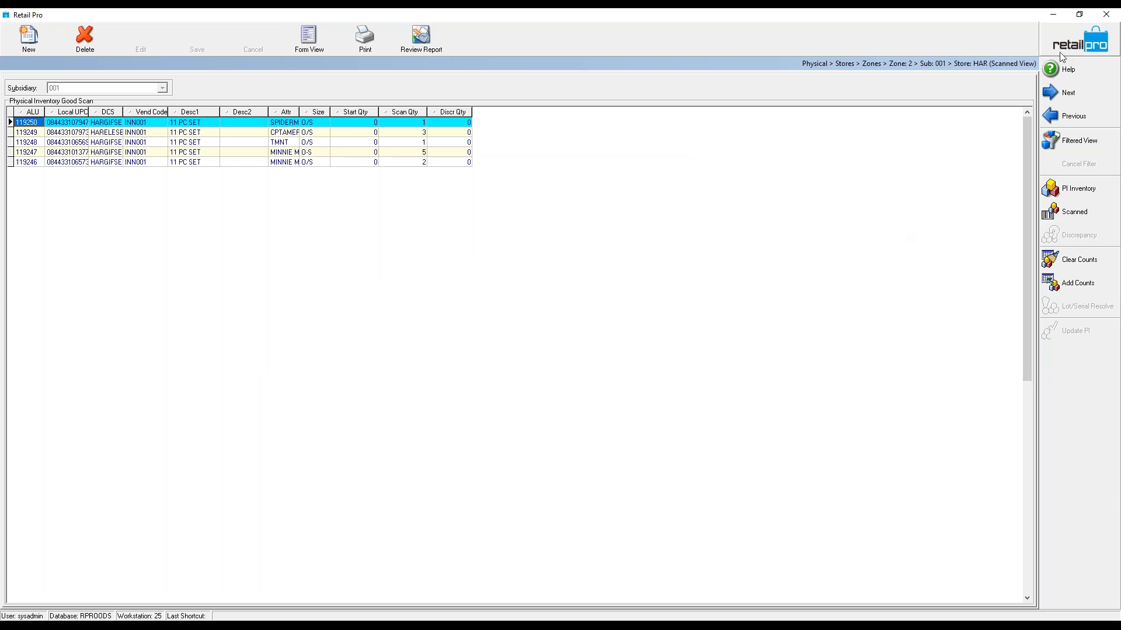
Step: Return to the zone list and open the scan errors for zone 2
{"action": "left_click", "coordinate": [1078, 47]}
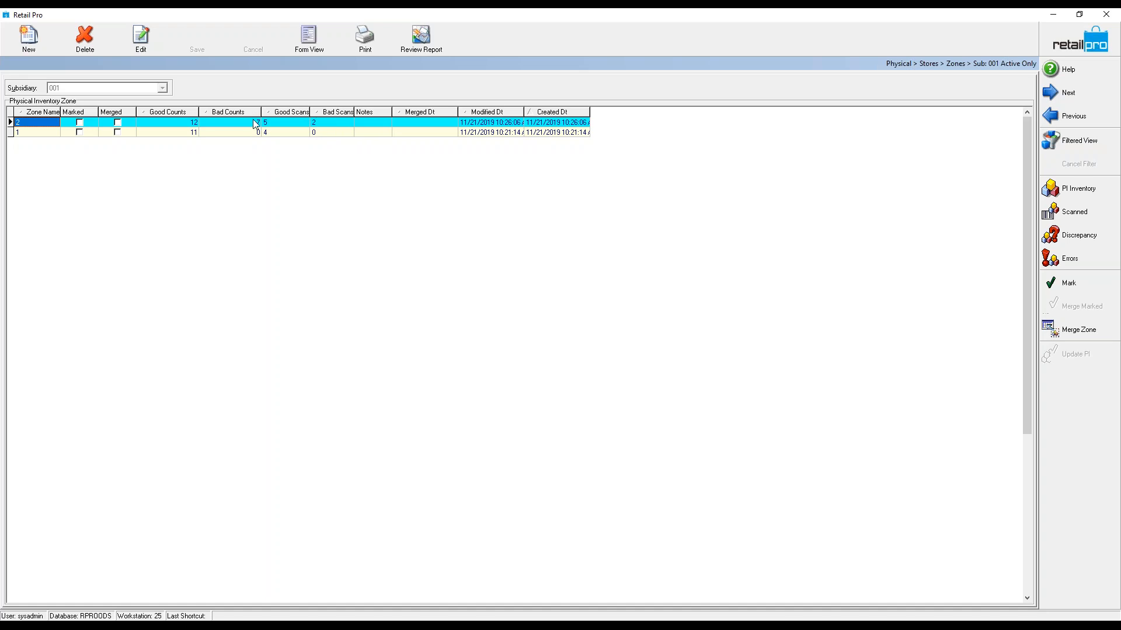
{"action": "left_click", "coordinate": [1081, 263]}
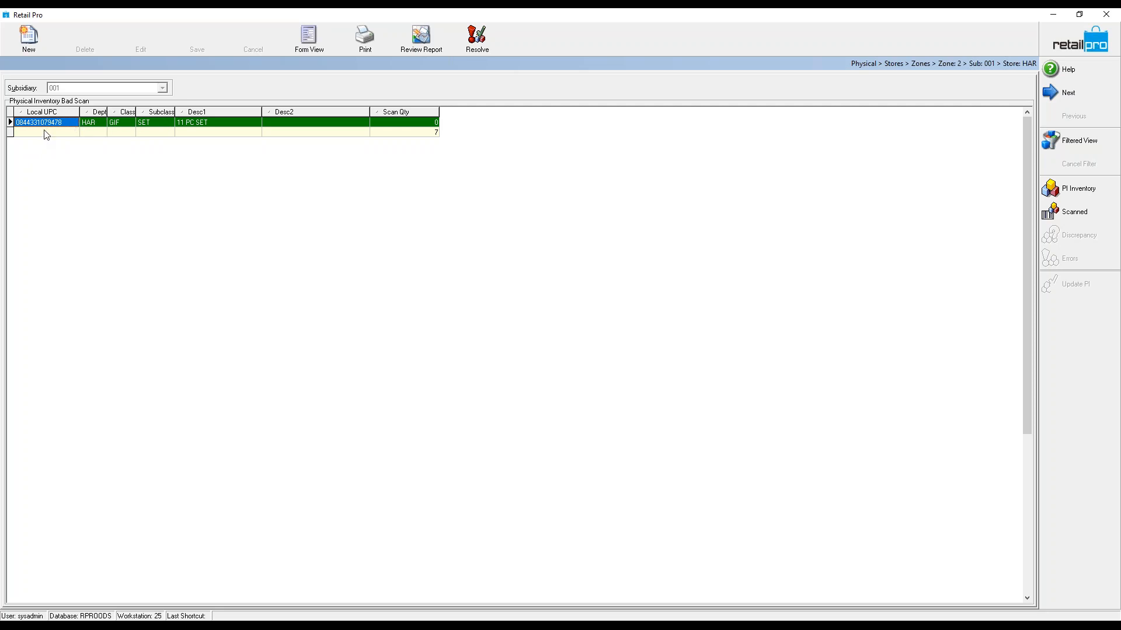
Step: Add the Import Id and Scan Position columns to the bad scan list and make Import Id the first column
{"action": "right_click", "coordinate": [52, 113]}
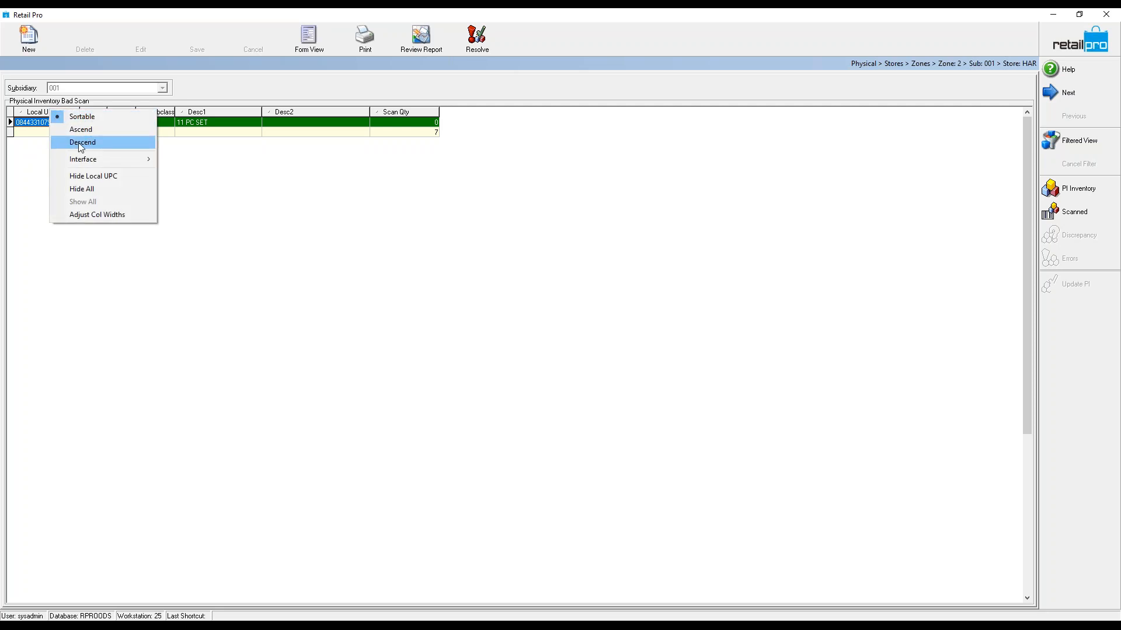
{"action": "mouse_move", "coordinate": [86, 162]}
{"action": "left_click", "coordinate": [203, 172]}
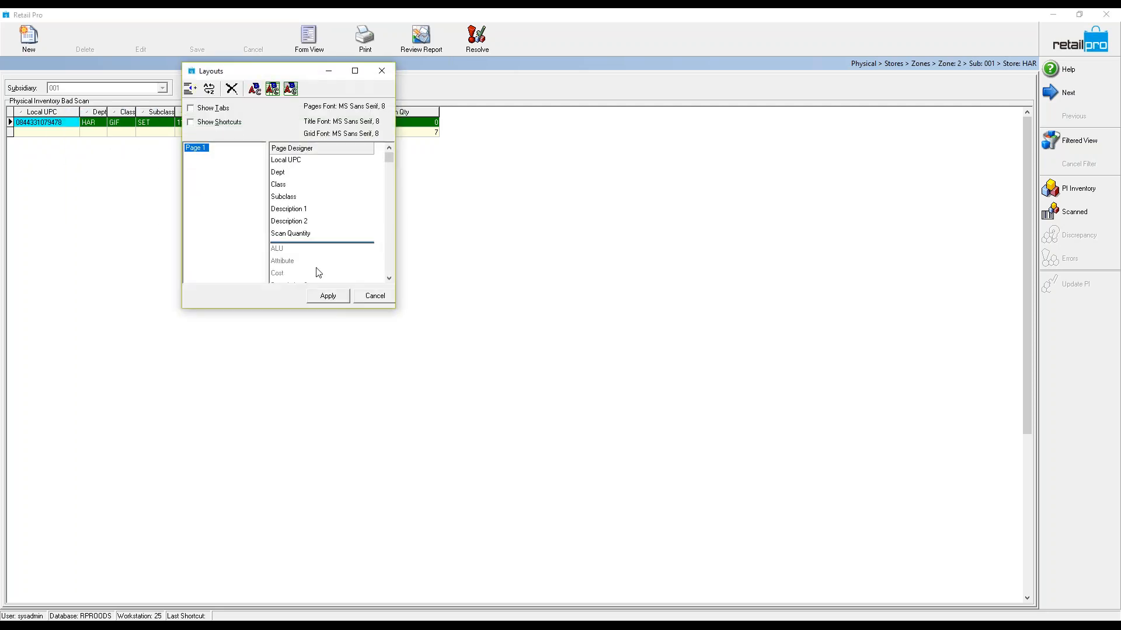
{"action": "left_click", "coordinate": [388, 251]}
{"action": "double_click", "coordinate": [285, 199]}
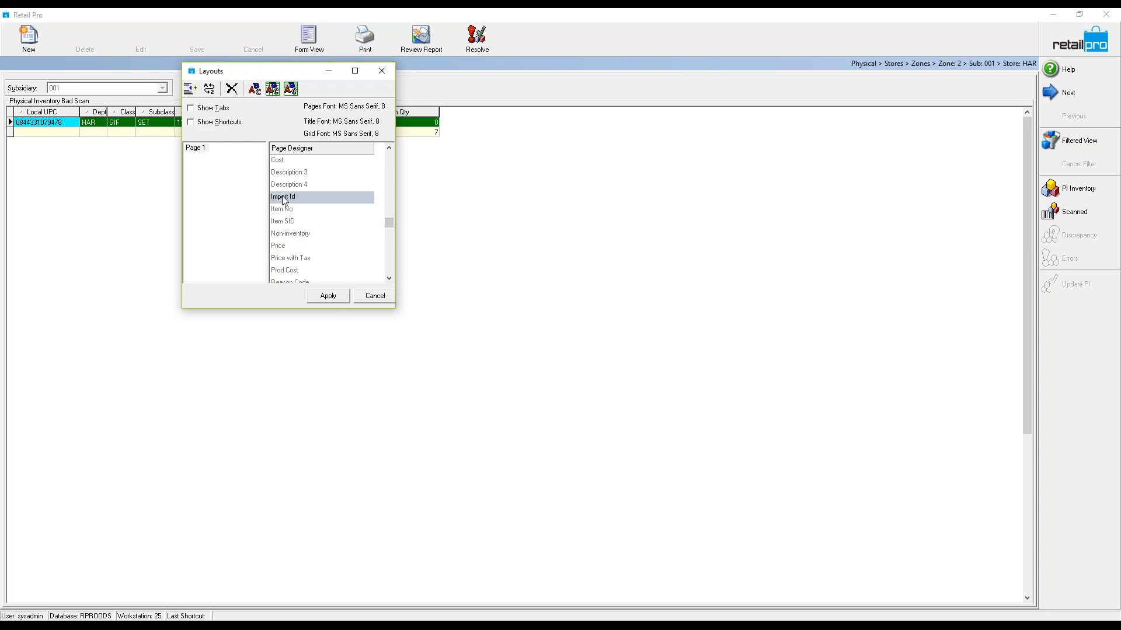
{"action": "left_click", "coordinate": [387, 262]}
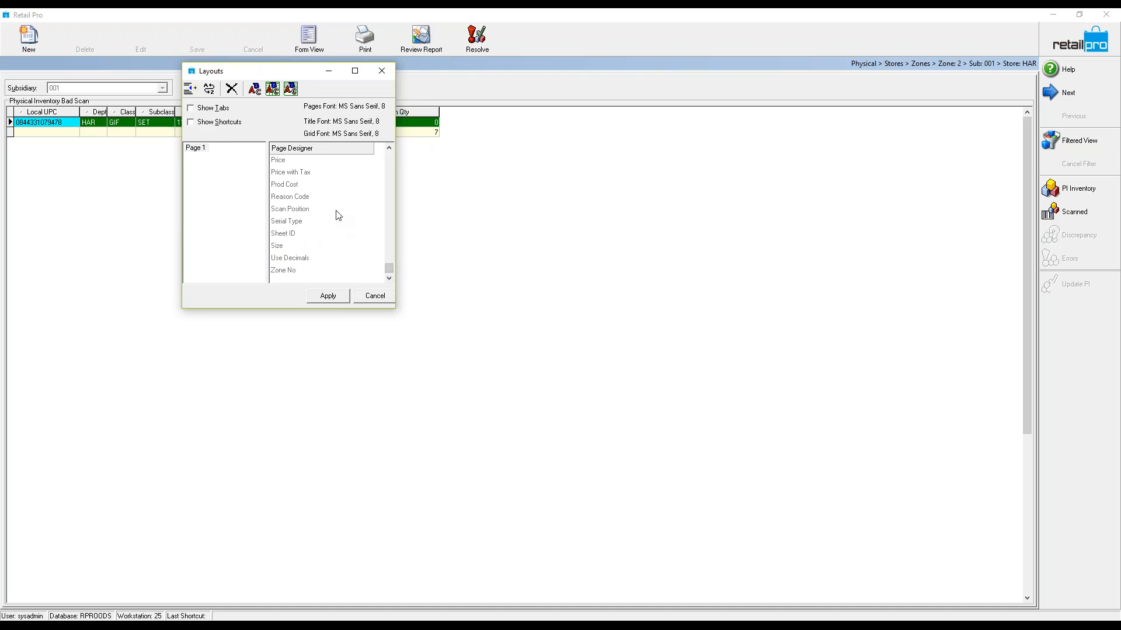
{"action": "double_click", "coordinate": [292, 211]}
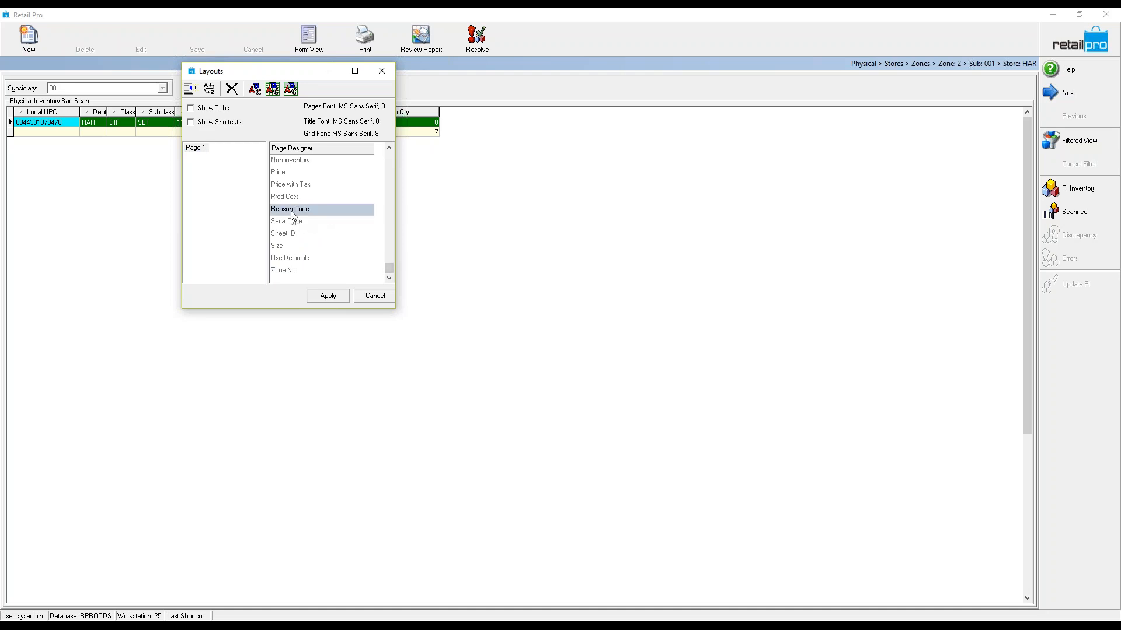
{"action": "left_click", "coordinate": [327, 296]}
{"action": "left_click_drag", "start_coordinate": [491, 111], "coordinate": [14, 117]}
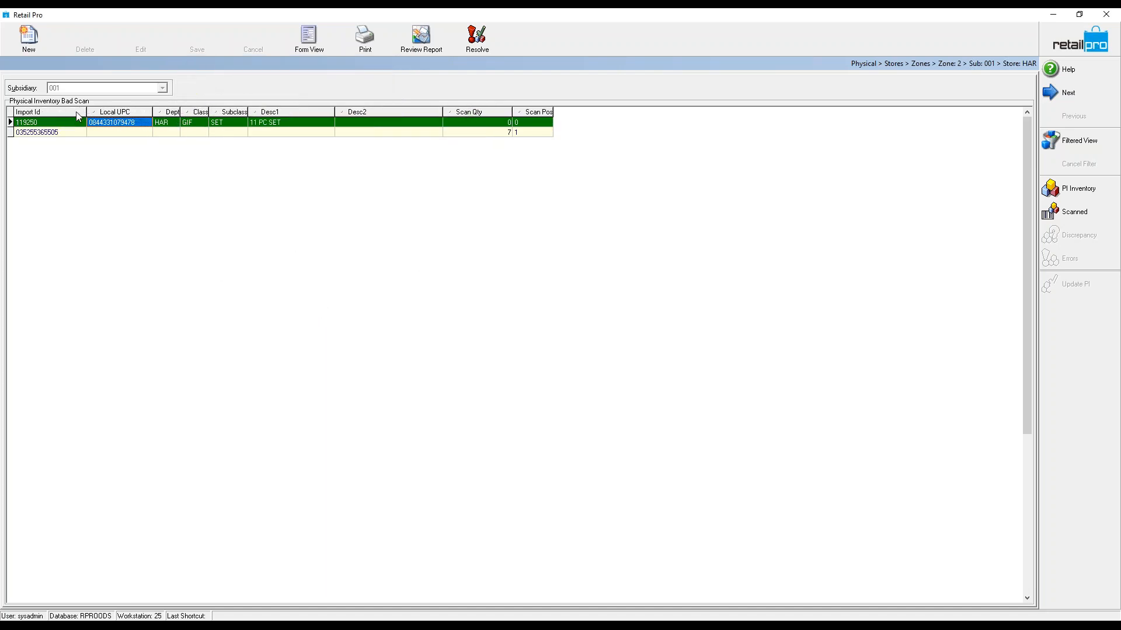
Step: Remove the Local UPC column from the bad scan list's page layout
{"action": "right_click", "coordinate": [118, 112]}
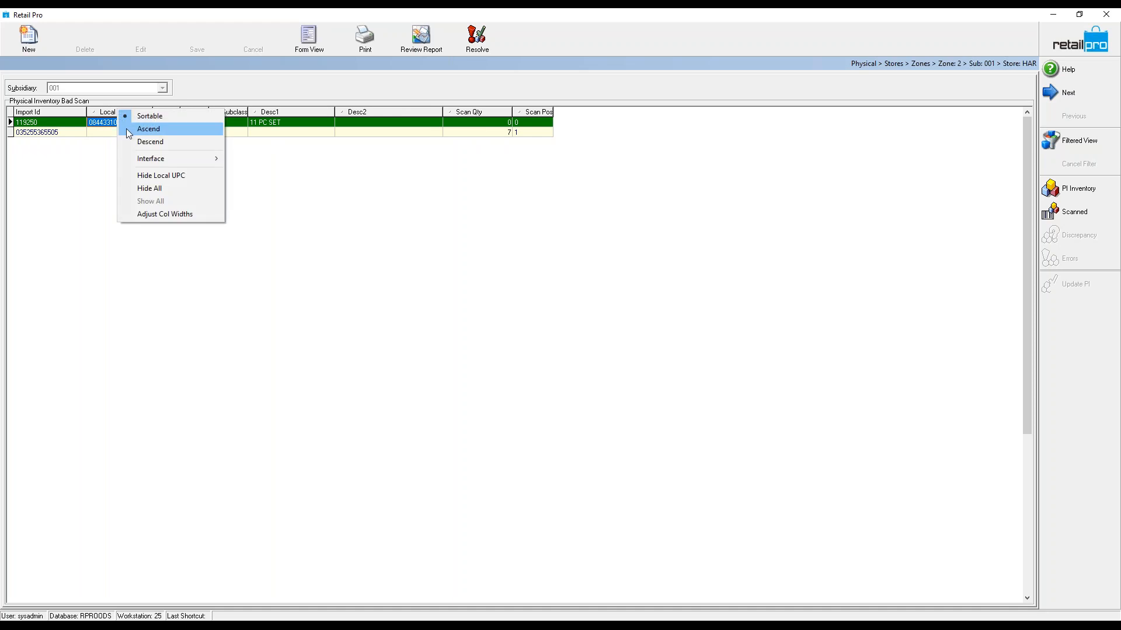
{"action": "mouse_move", "coordinate": [166, 159]}
{"action": "left_click", "coordinate": [259, 171]}
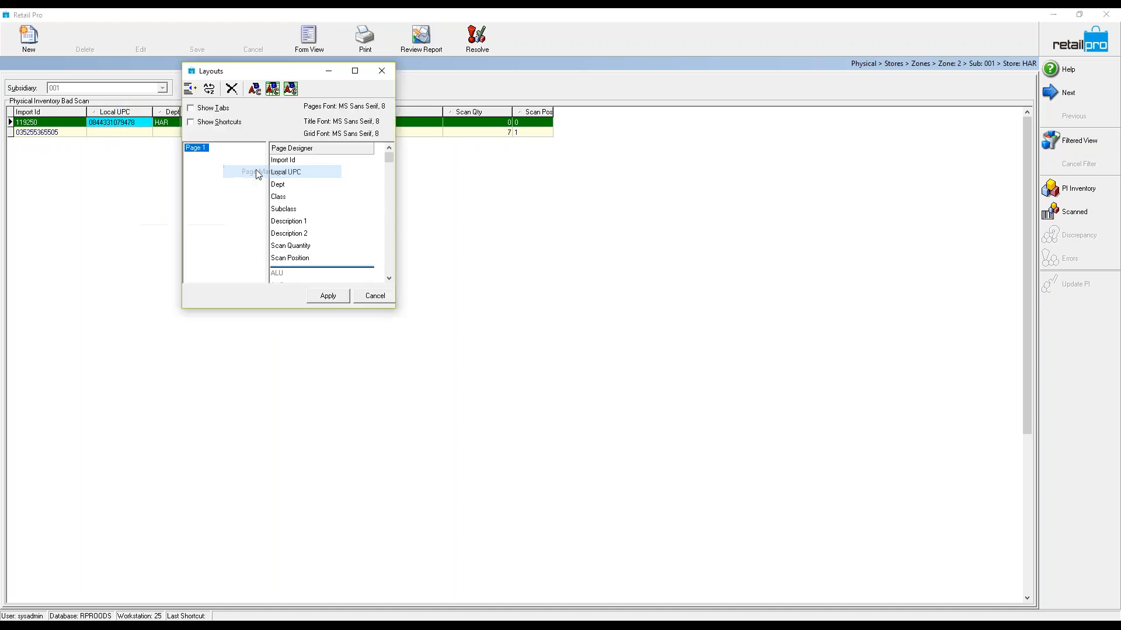
{"action": "double_click", "coordinate": [290, 173]}
{"action": "left_click", "coordinate": [335, 298]}
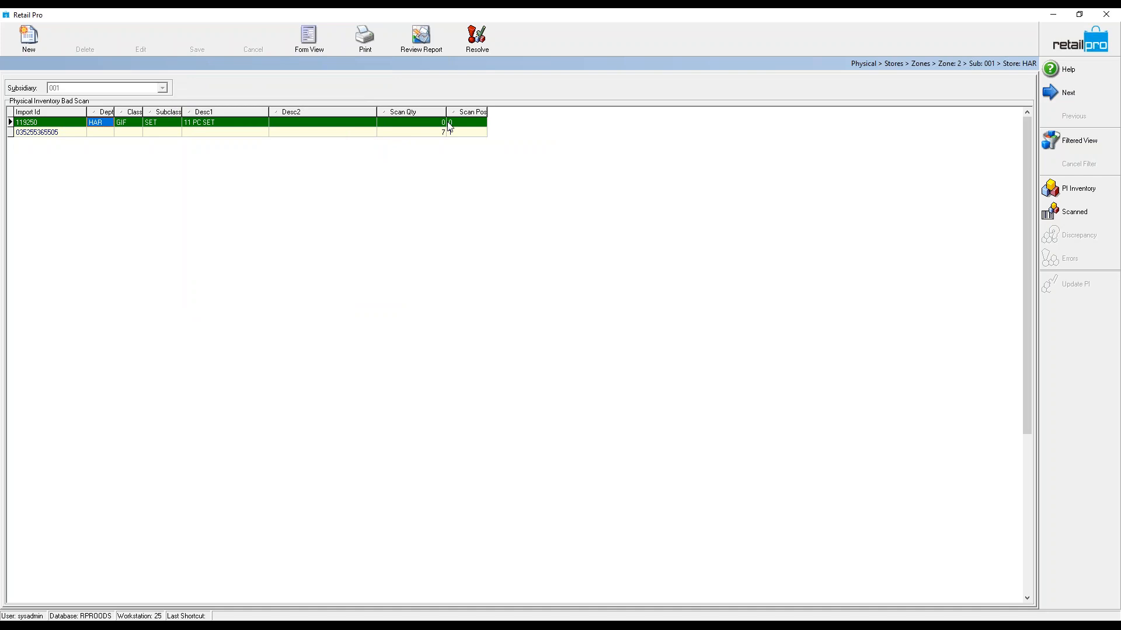
Step: Resolve zone 2's bad scans, accepting the move of the matched scan to the good scan table and deletion of the bad scan
{"action": "left_click", "coordinate": [351, 136]}
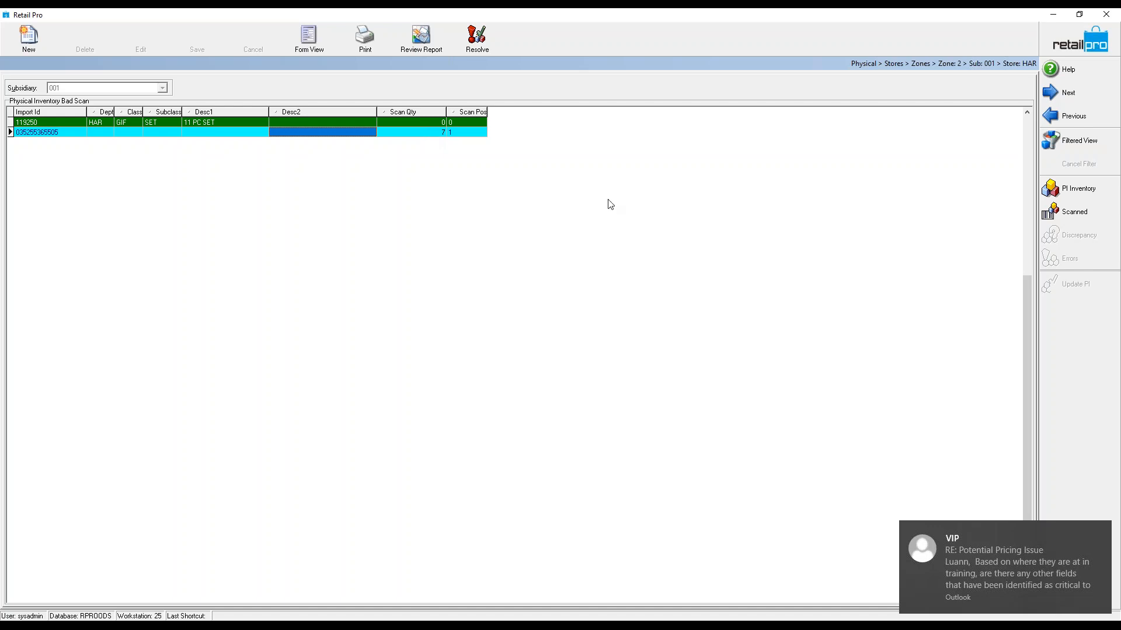
{"action": "left_click", "coordinate": [1101, 532]}
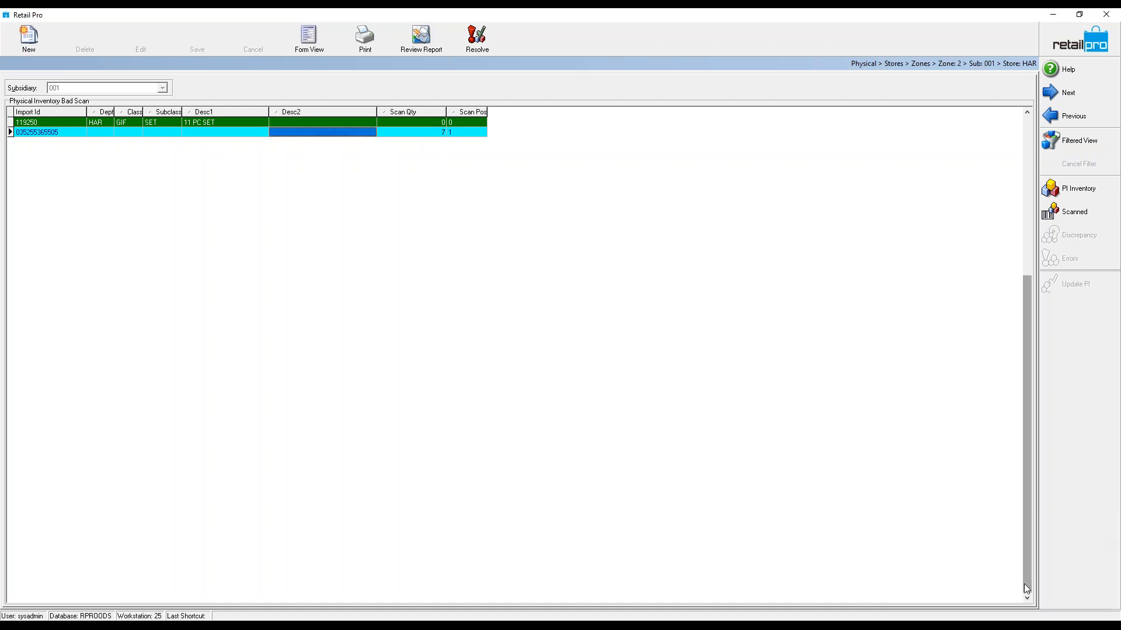
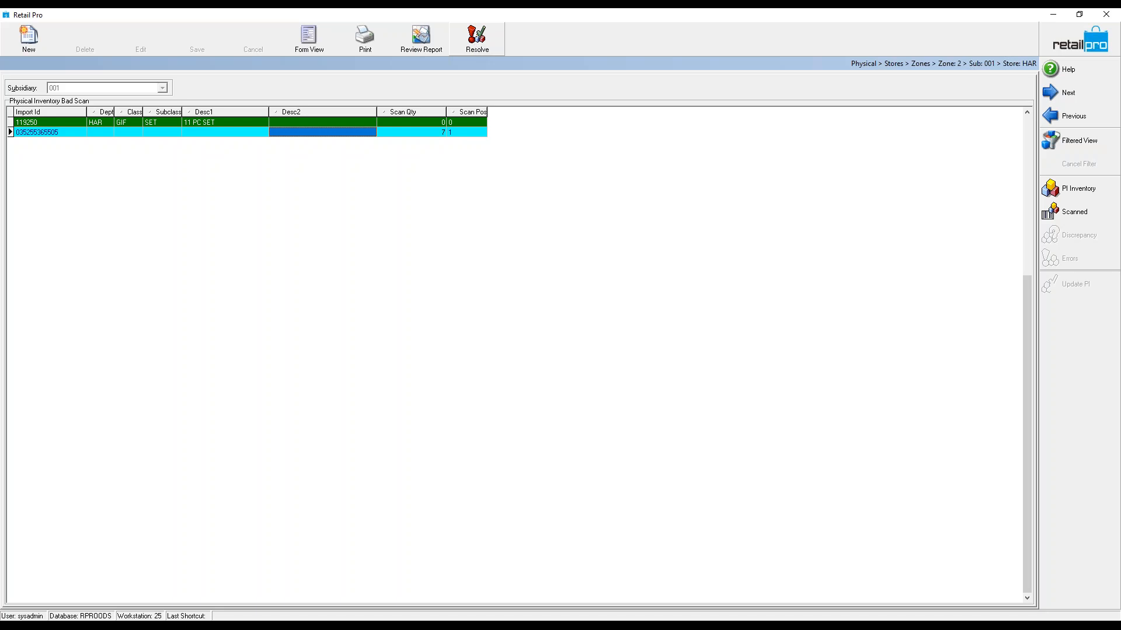
{"action": "left_click", "coordinate": [477, 39]}
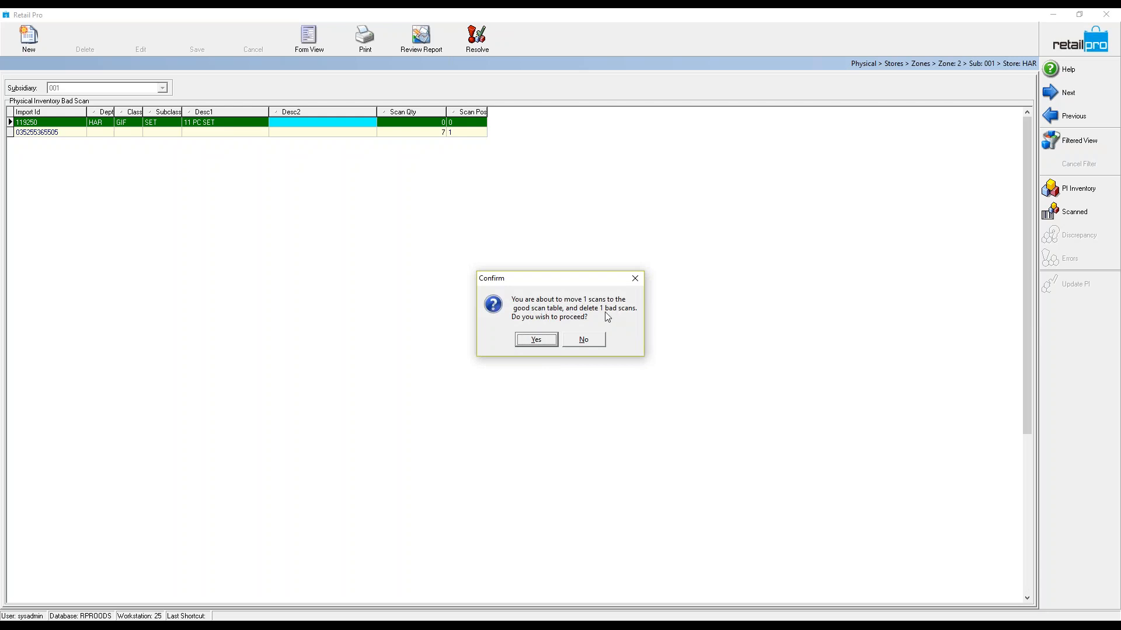
{"action": "left_click", "coordinate": [534, 340]}
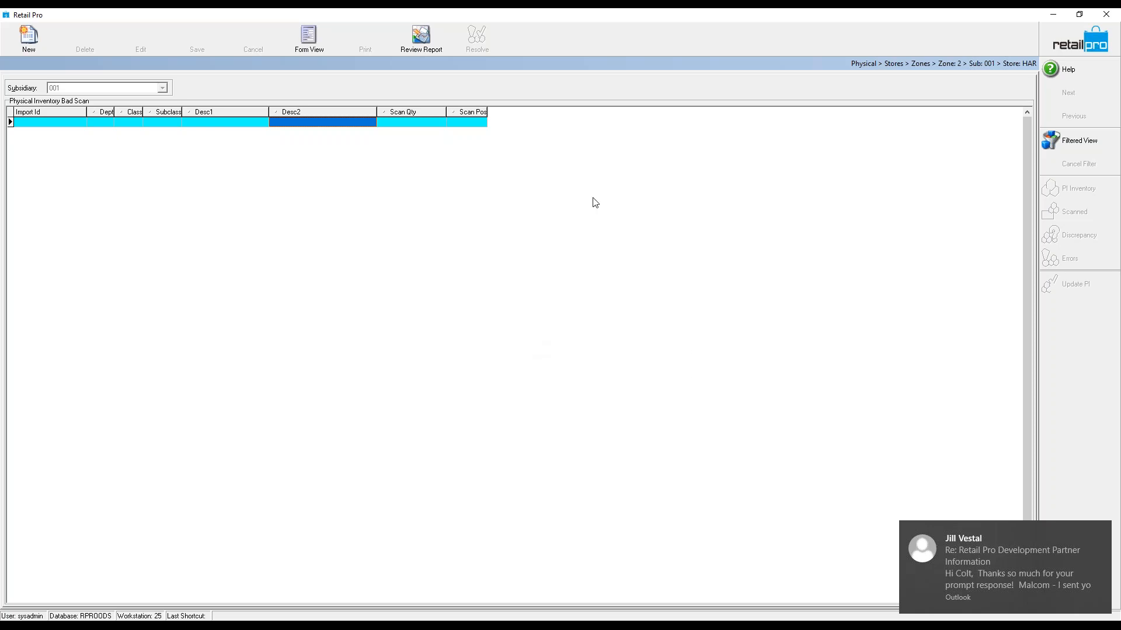
Step: Leave zone 2's errors and the store sheets, and open the physical inventory zones from the inventory list
{"action": "left_click", "coordinate": [1067, 46]}
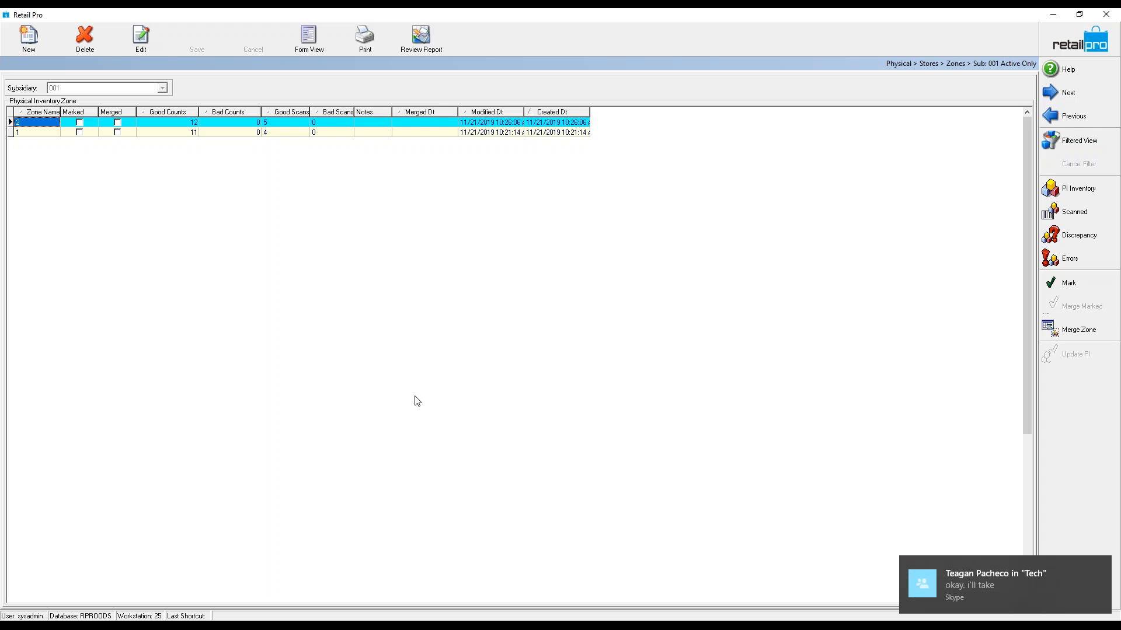
{"action": "left_click", "coordinate": [1069, 41]}
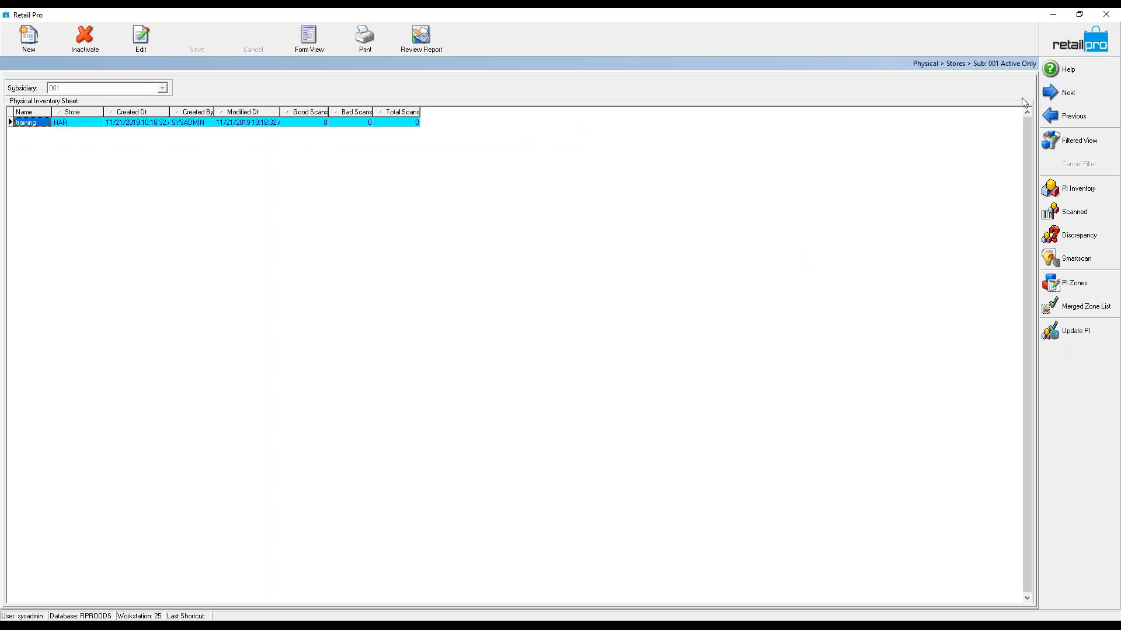
{"action": "left_click", "coordinate": [1069, 41]}
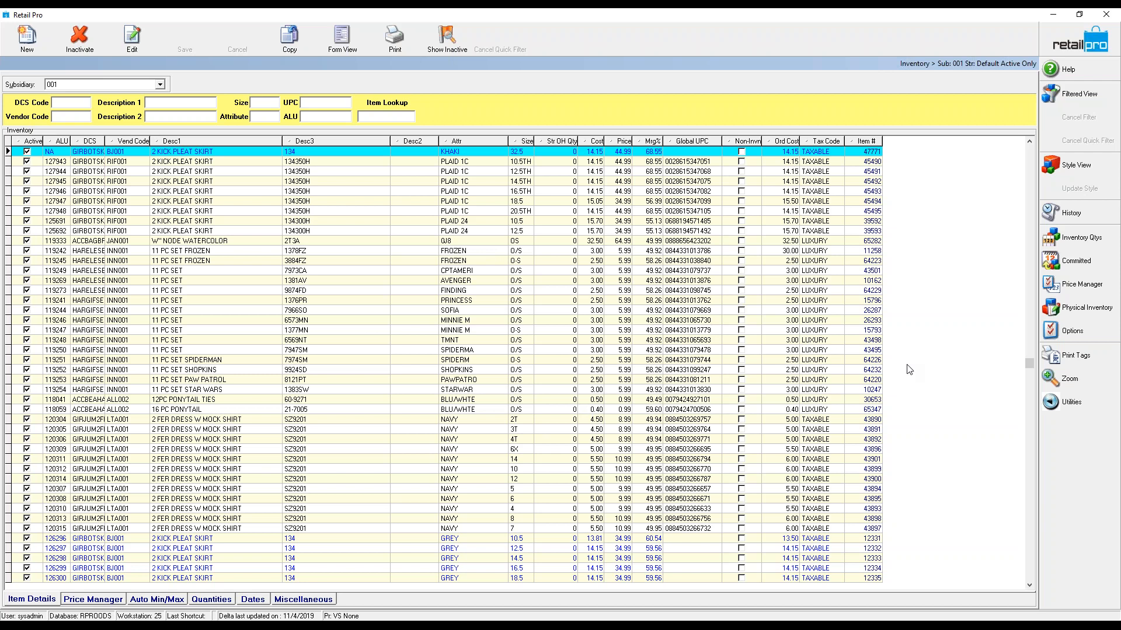
{"action": "left_click", "coordinate": [1089, 315]}
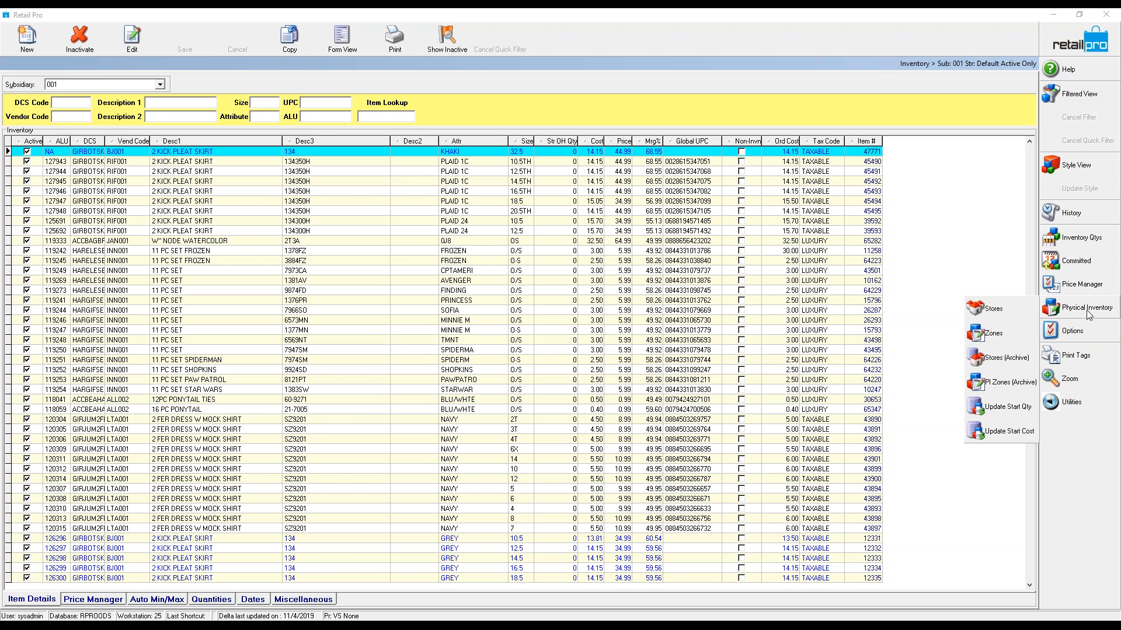
{"action": "left_click", "coordinate": [993, 334]}
Step: Create a zone named ERRORS for store HAR and sort the zone list by created date, newest first
{"action": "left_click", "coordinate": [28, 36]}
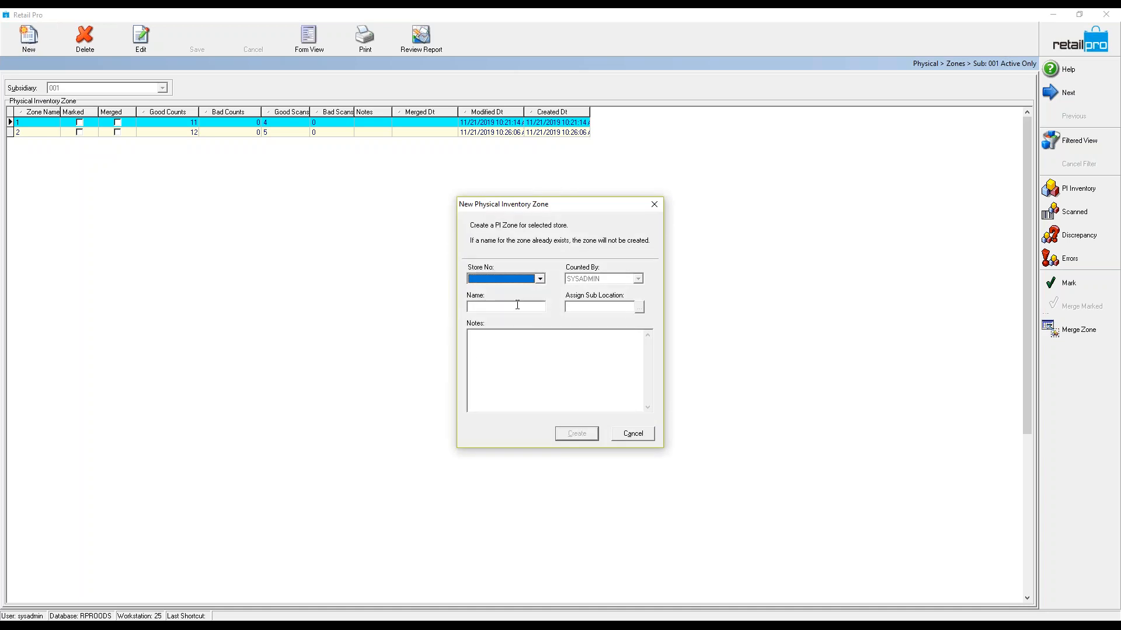
{"action": "left_click", "coordinate": [540, 279]}
{"action": "left_click", "coordinate": [503, 298]}
{"action": "left_click", "coordinate": [485, 307]}
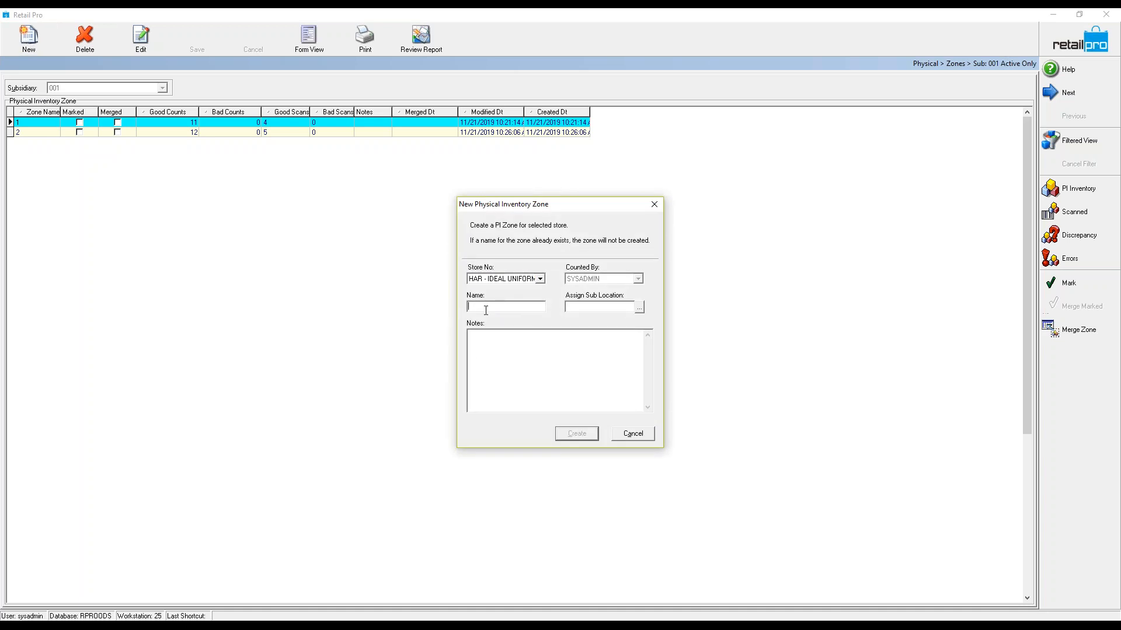
{"action": "type", "text": "errors"}
{"action": "left_click", "coordinate": [575, 434]}
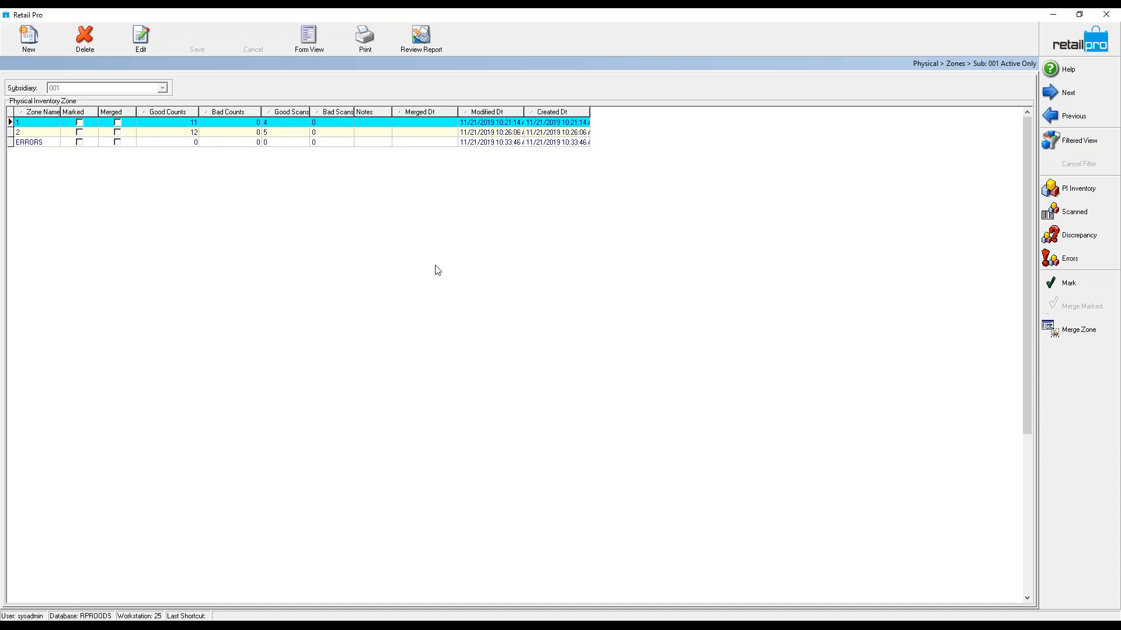
{"action": "left_click", "coordinate": [541, 120]}
{"action": "left_click", "coordinate": [541, 114]}
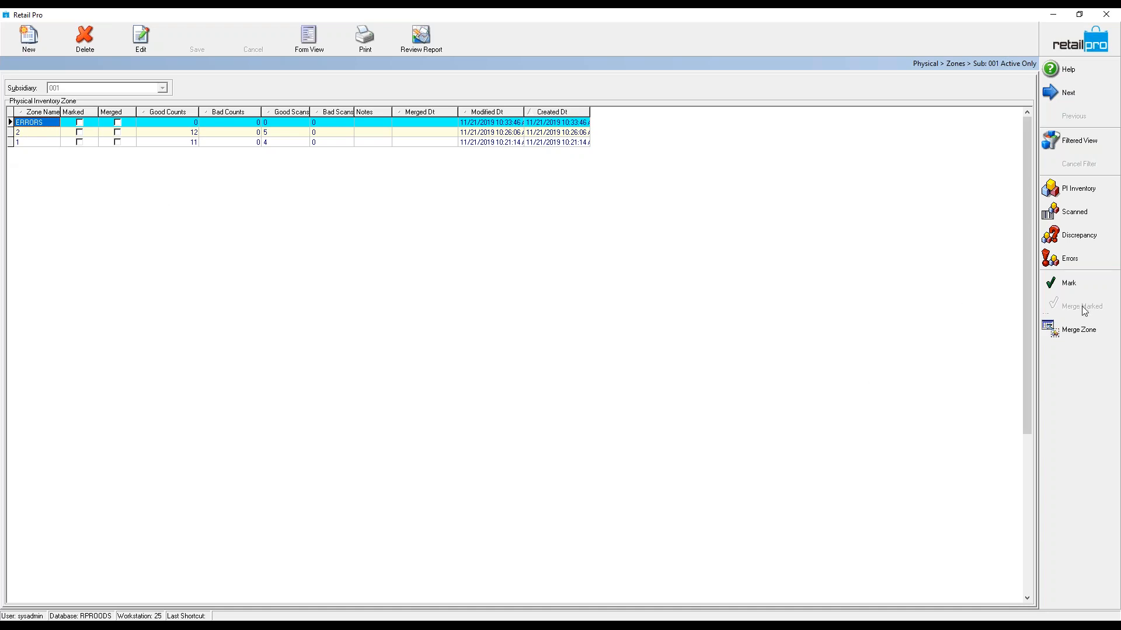
Step: Open Add Counts for the ERRORS zone's scanned items and manually enter item 120308
{"action": "left_click", "coordinate": [1087, 214]}
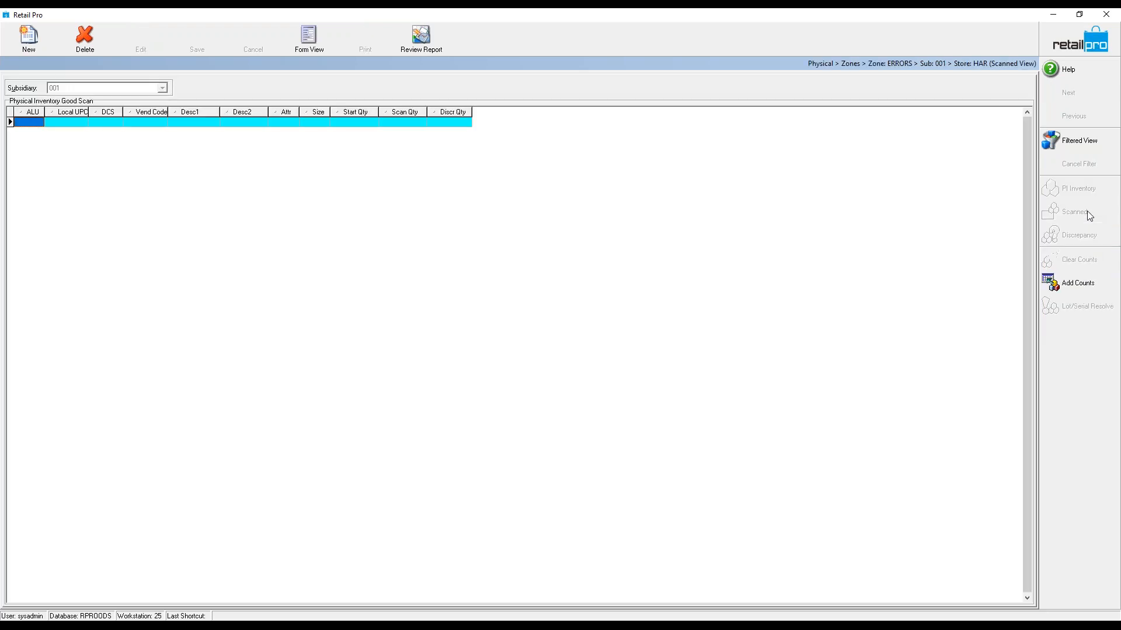
{"action": "left_click", "coordinate": [1072, 285]}
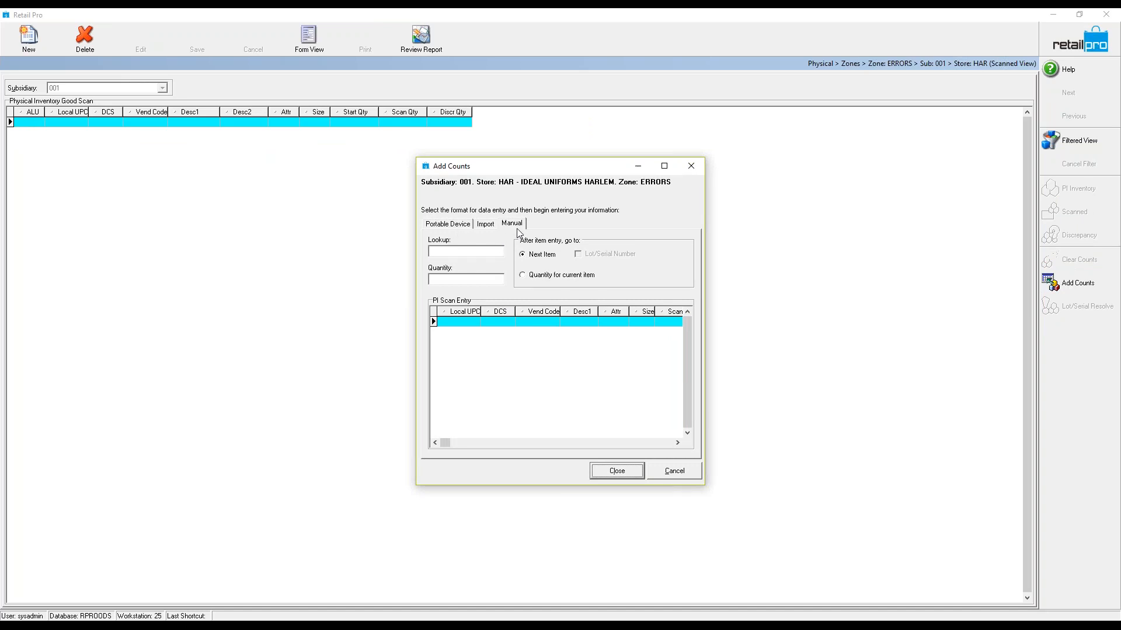
{"action": "left_click", "coordinate": [456, 249]}
{"action": "type", "text": "120308"}
{"action": "key", "text": "Return"}
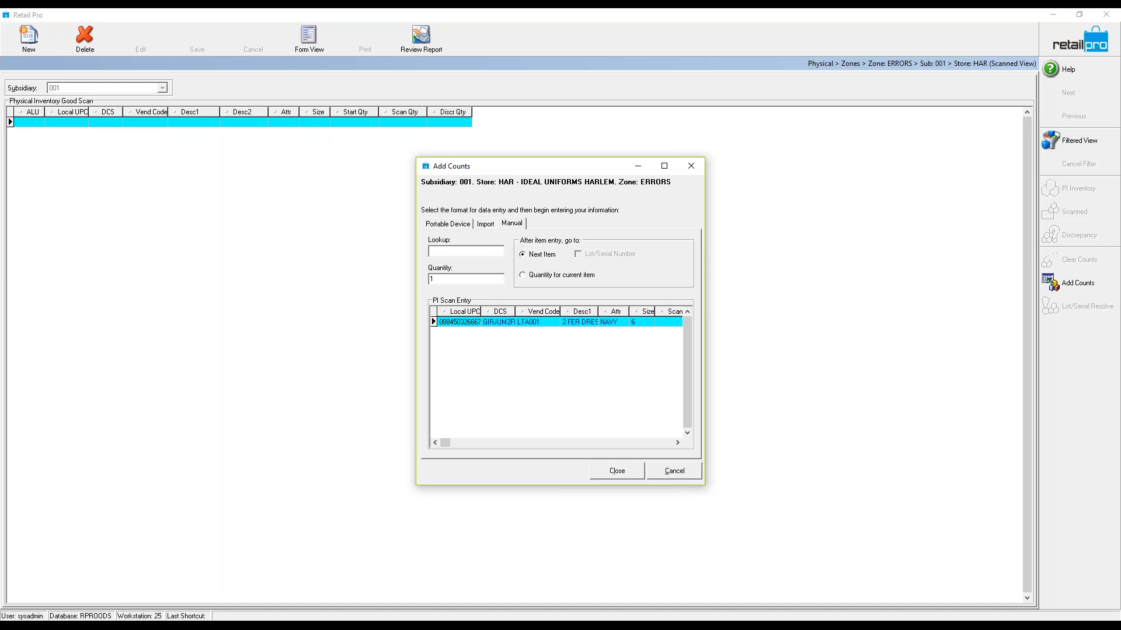
Step: Place the Scan Qty column beside Local UPC and set item 120308's scan quantity to 7
{"action": "left_click", "coordinate": [431, 279]}
{"action": "left_click", "coordinate": [616, 443]}
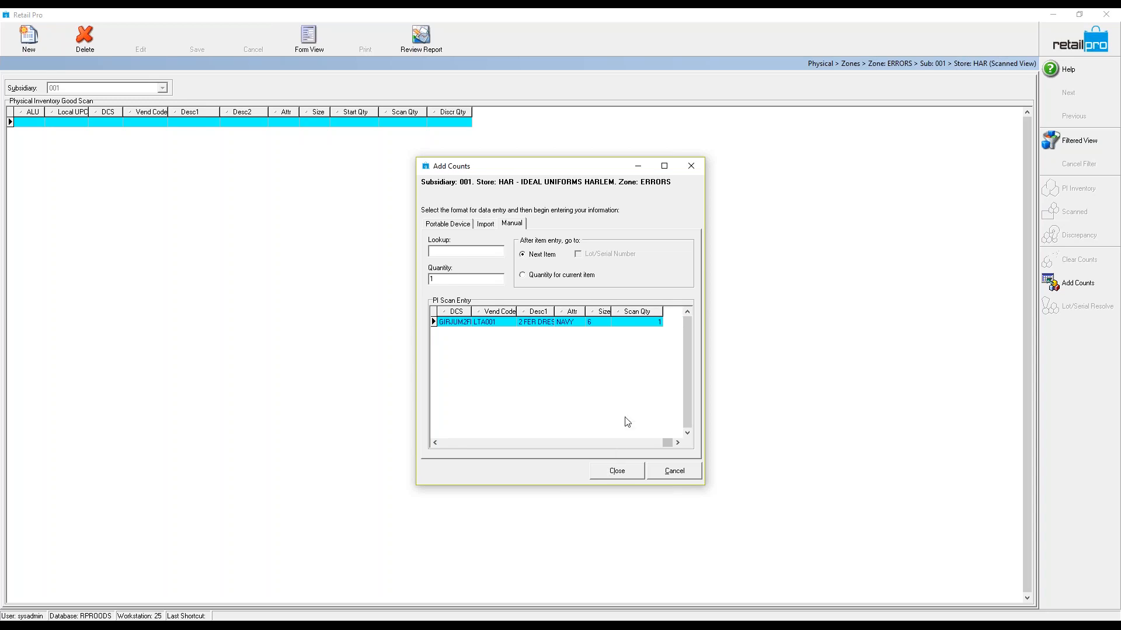
{"action": "left_click_drag", "start_coordinate": [642, 310], "coordinate": [425, 317]}
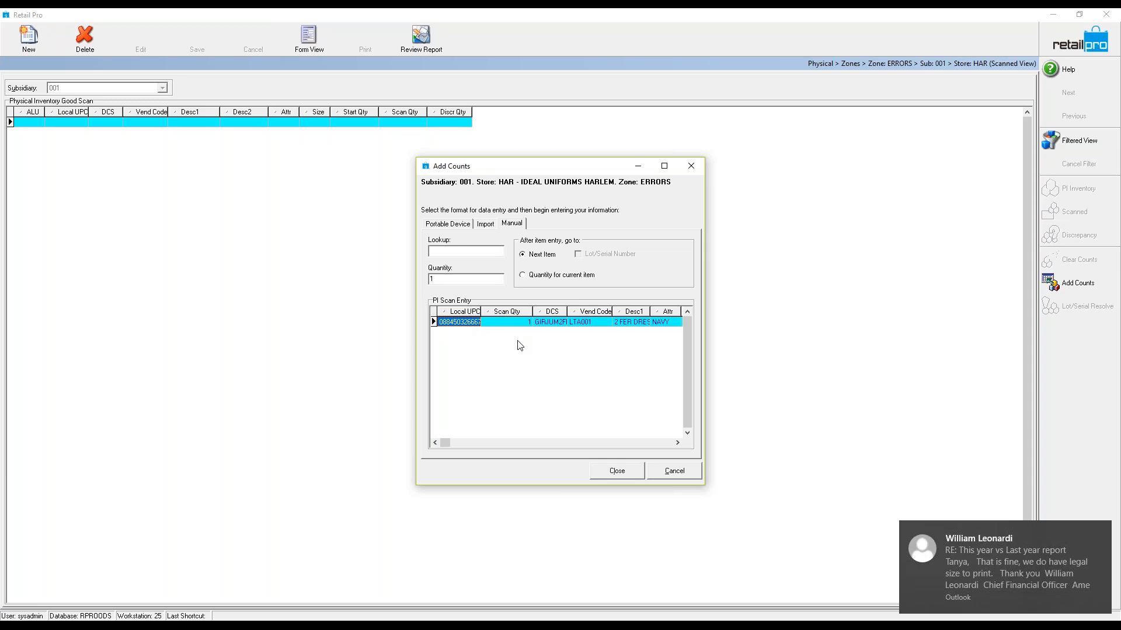
{"action": "left_click", "coordinate": [524, 325]}
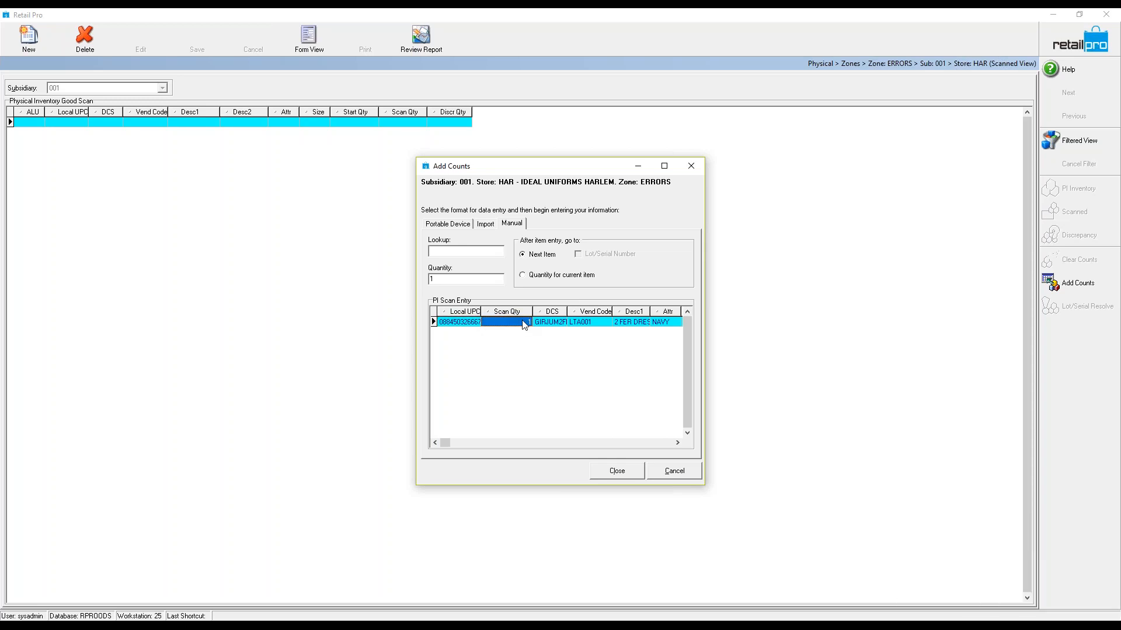
{"action": "type", "text": "7"}
{"action": "key", "text": "Return"}
Step: Have manual entry go to the current item's quantity, add item 120309 with quantity 5, and return to the zone list
{"action": "left_click", "coordinate": [523, 278]}
{"action": "left_click", "coordinate": [459, 252]}
{"action": "type", "text": "120309"}
{"action": "key", "text": "Return"}
{"action": "type", "text": "5"}
{"action": "key", "text": "Return"}
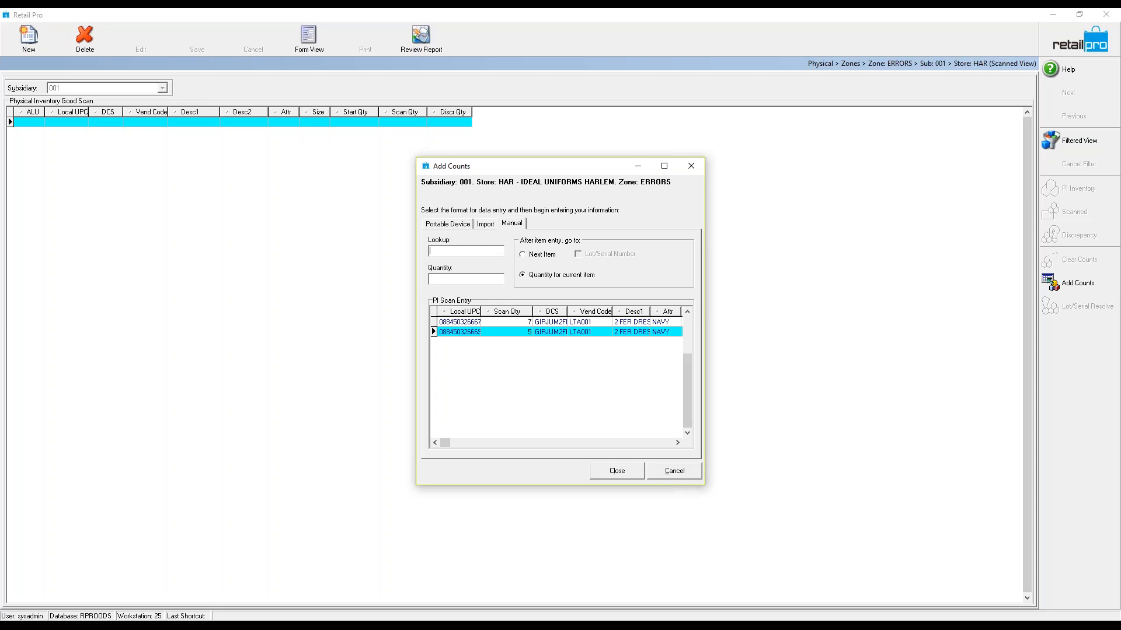
{"action": "left_click", "coordinate": [618, 472]}
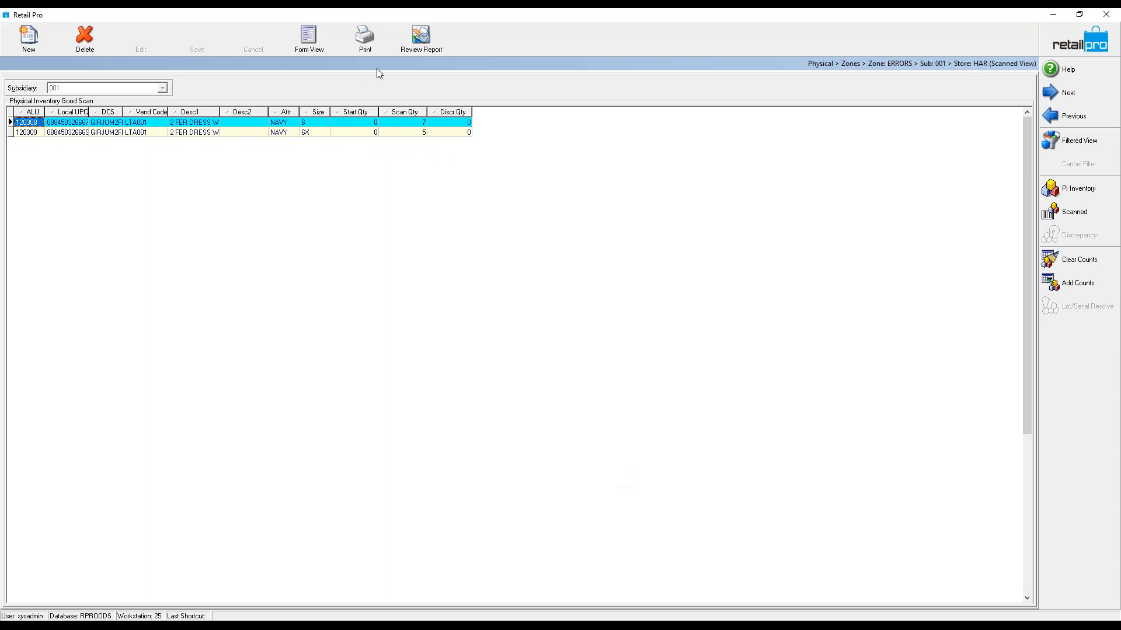
{"action": "left_click", "coordinate": [1067, 47]}
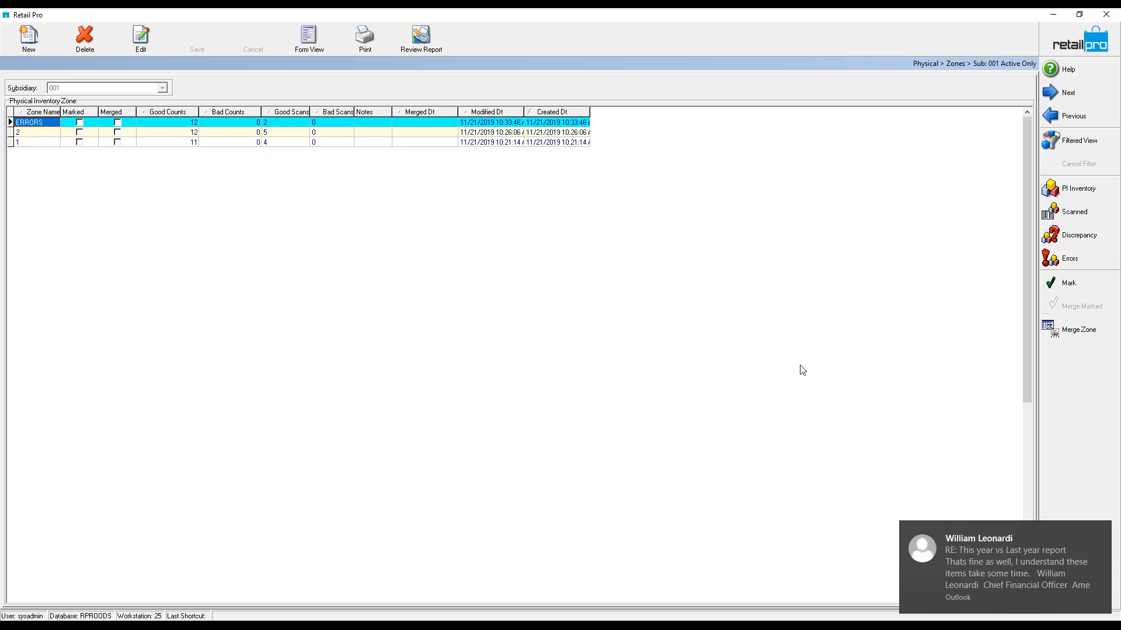
Step: Mark all the zones and merge the marked zones into the physical inventory
{"action": "left_click", "coordinate": [1102, 533]}
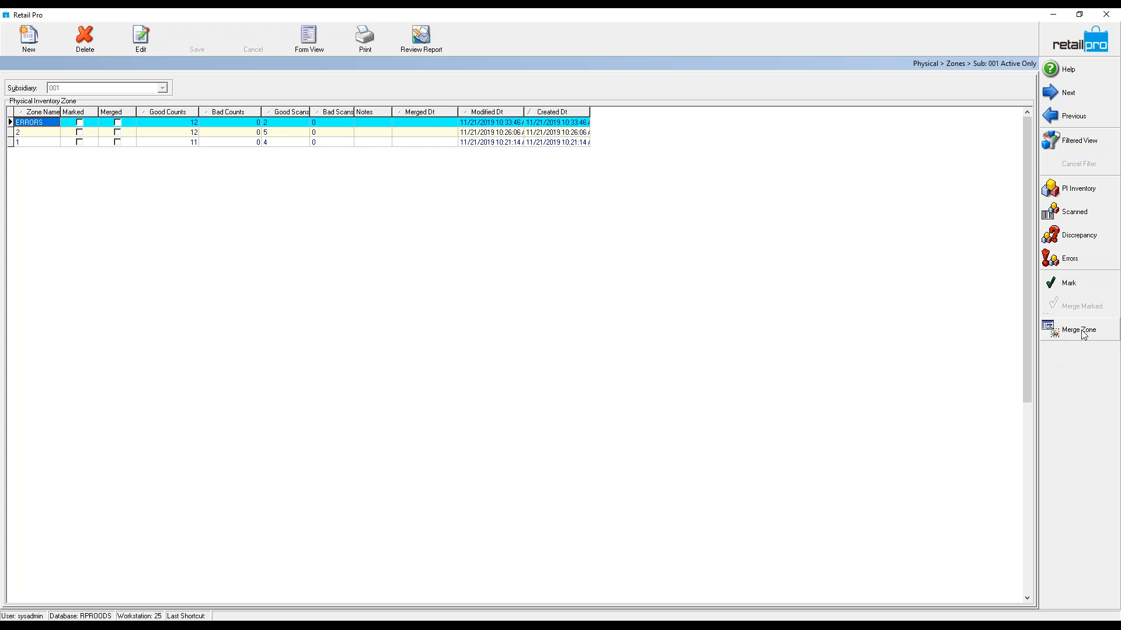
{"action": "left_click", "coordinate": [1072, 286]}
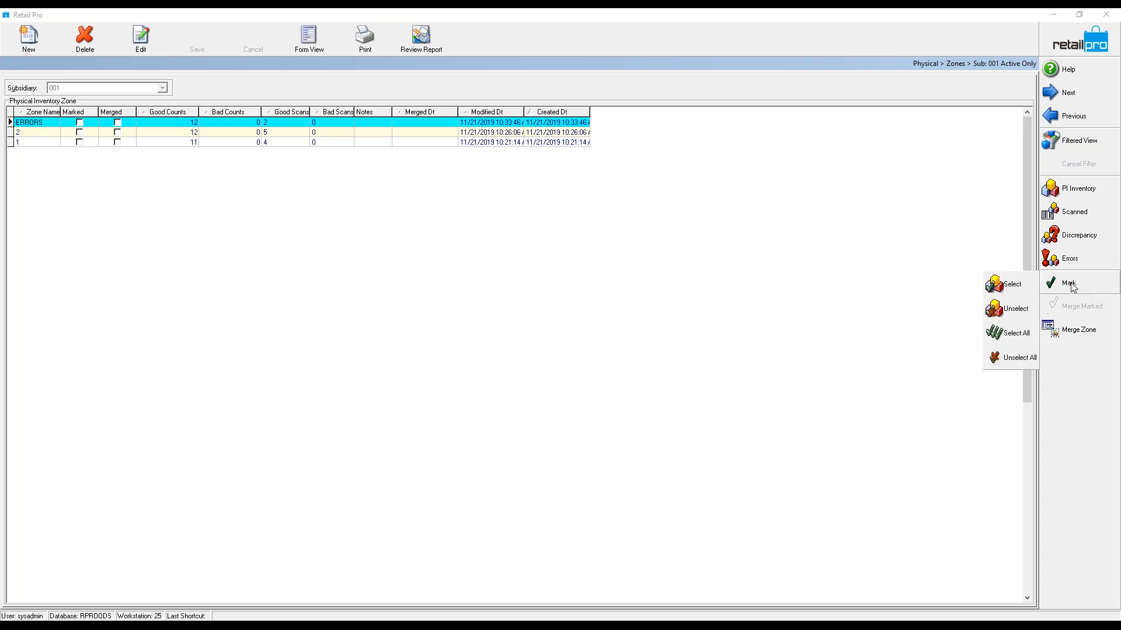
{"action": "left_click", "coordinate": [1014, 334]}
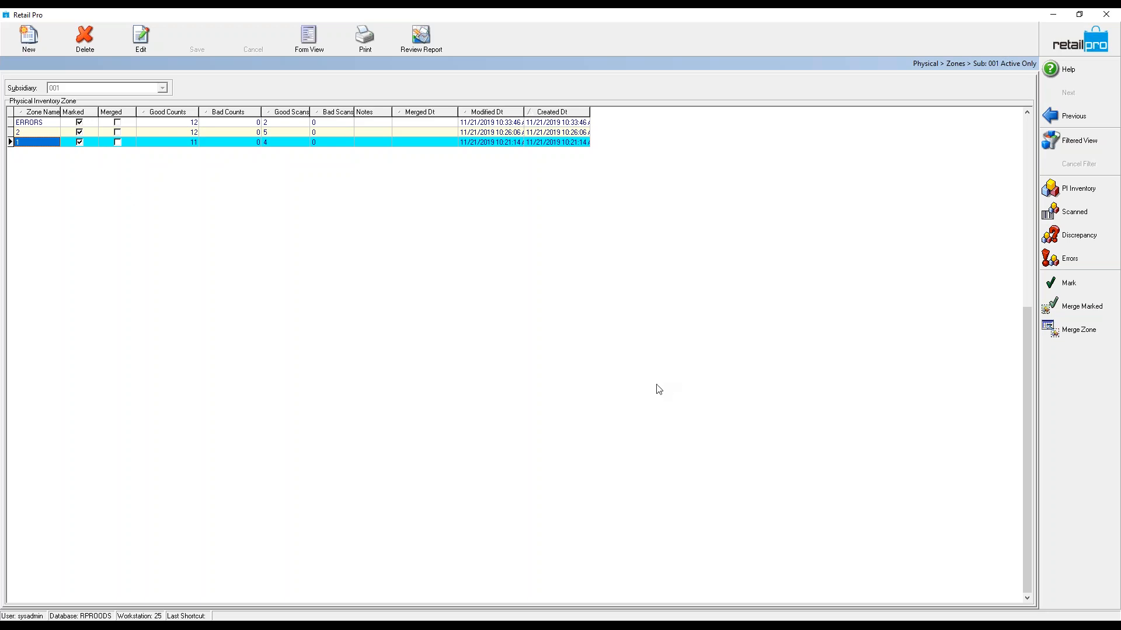
{"action": "left_click", "coordinate": [1087, 316]}
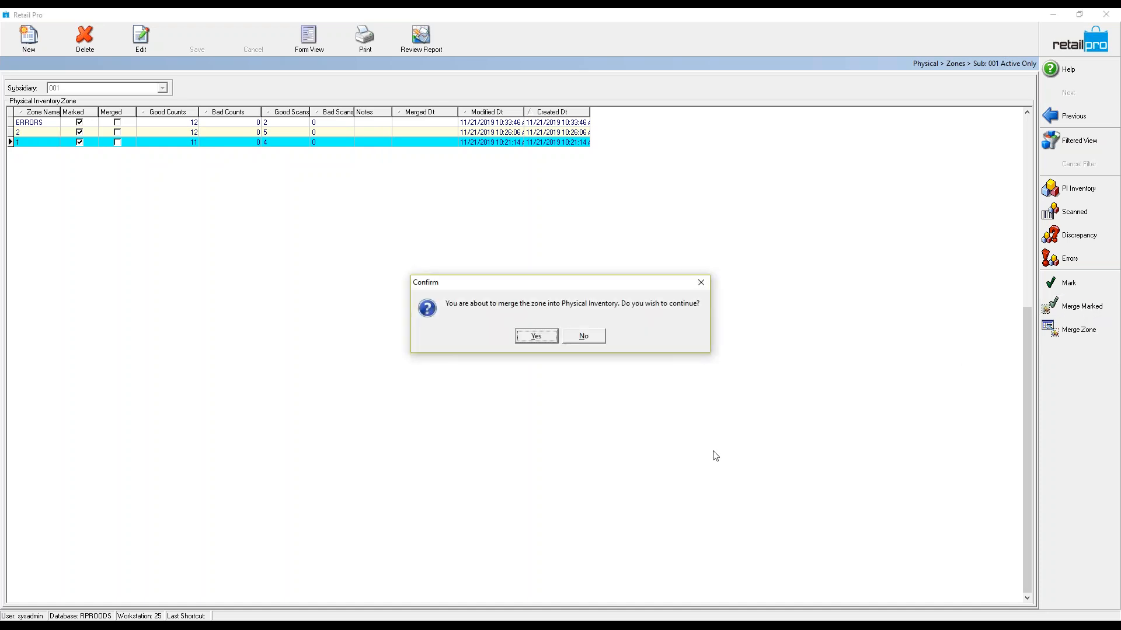
{"action": "left_click", "coordinate": [532, 337]}
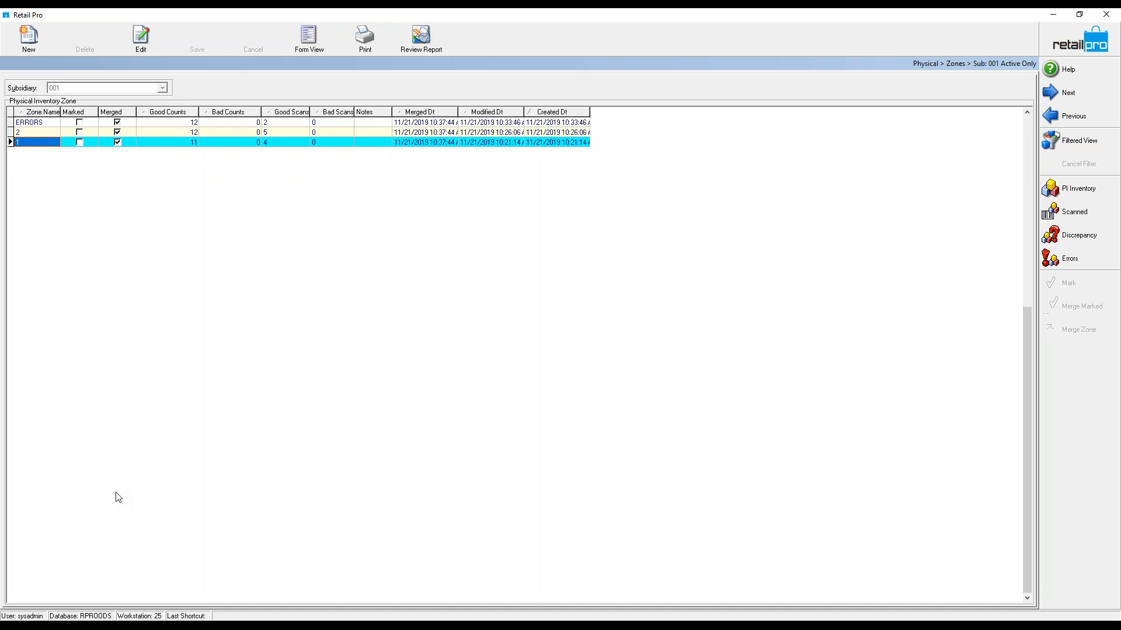
Step: Return to the inventory list and open the discrepancy view of the HAR store's physical inventory sheet
{"action": "left_click", "coordinate": [1058, 95]}
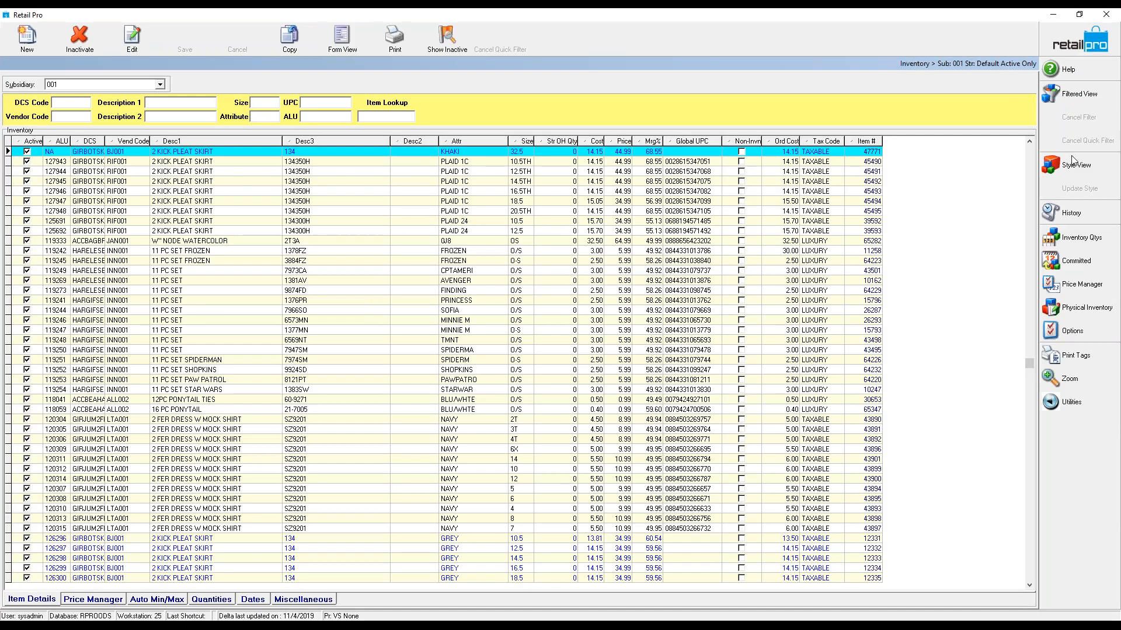
{"action": "left_click", "coordinate": [1072, 312]}
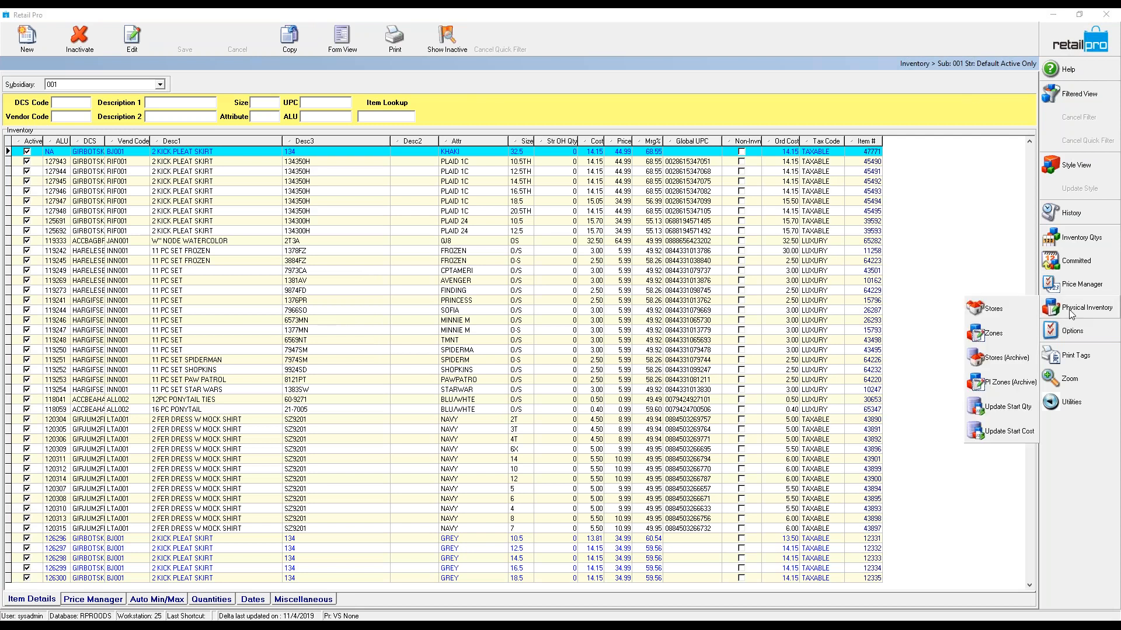
{"action": "left_click", "coordinate": [1005, 310]}
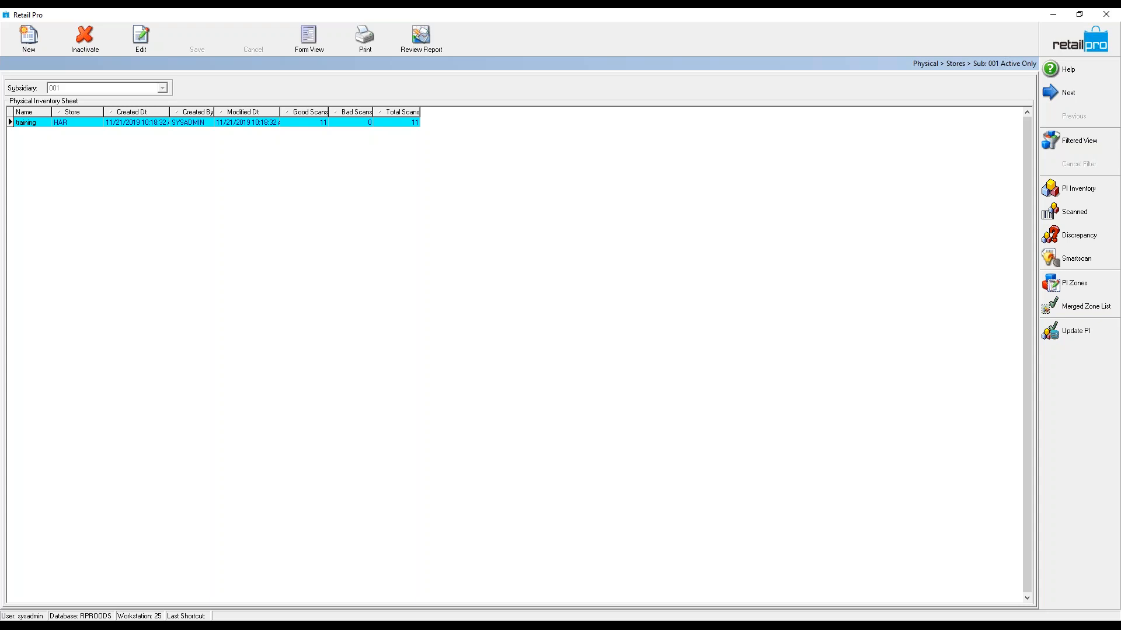
{"action": "left_click", "coordinate": [1077, 243]}
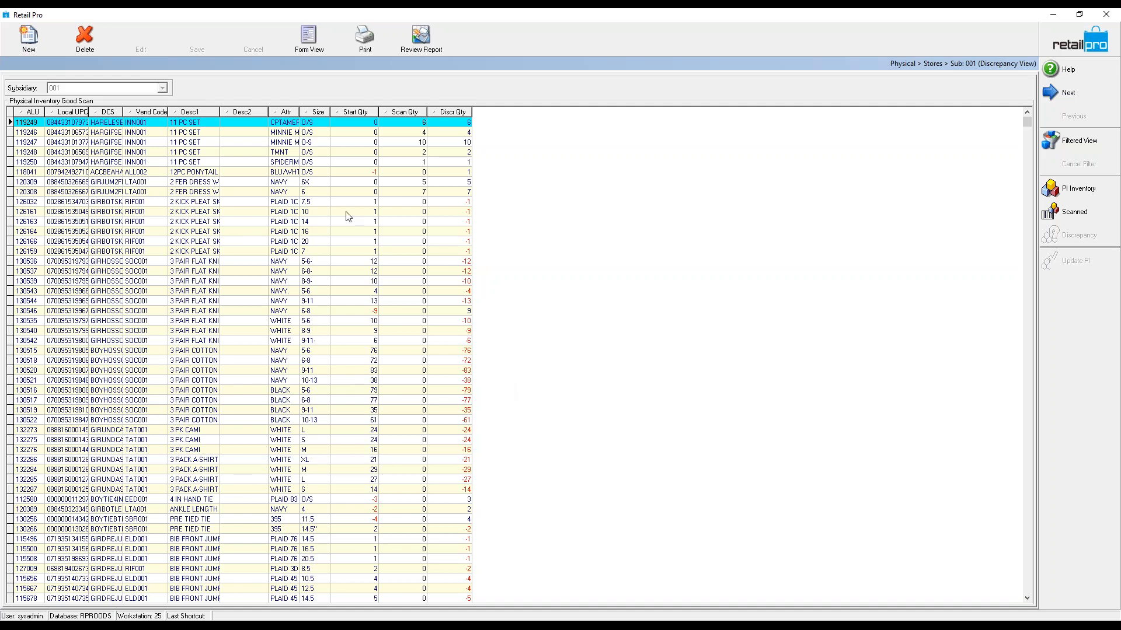
Step: Add the Diff Ext Cost and Diff Ext Price columns to the discrepancy list's layout
{"action": "right_click", "coordinate": [450, 112]}
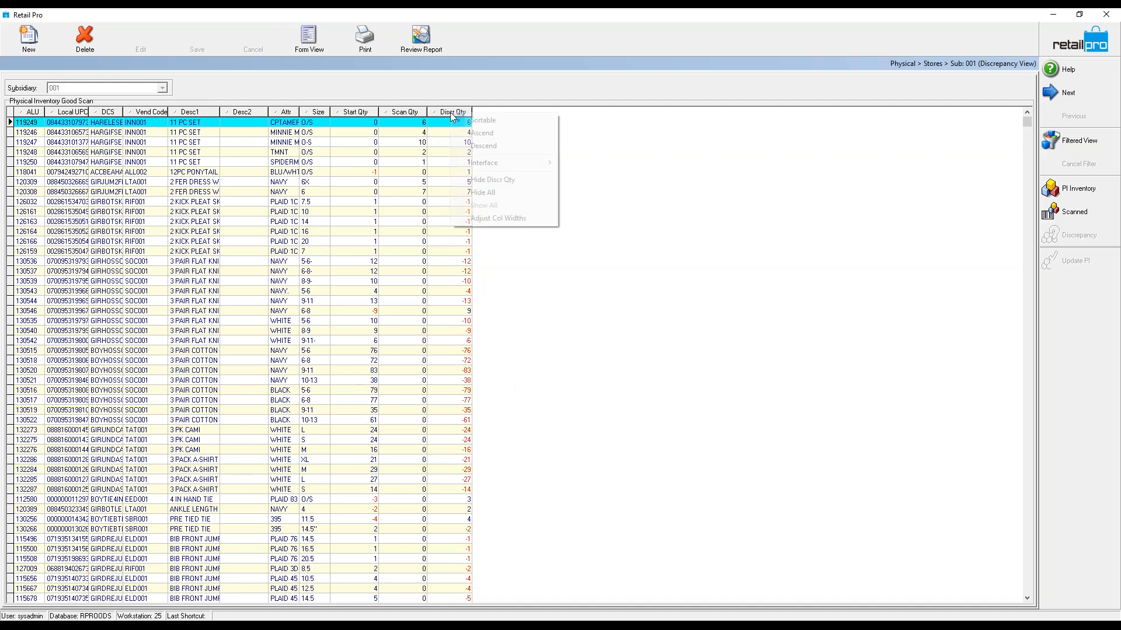
{"action": "mouse_move", "coordinate": [502, 157]}
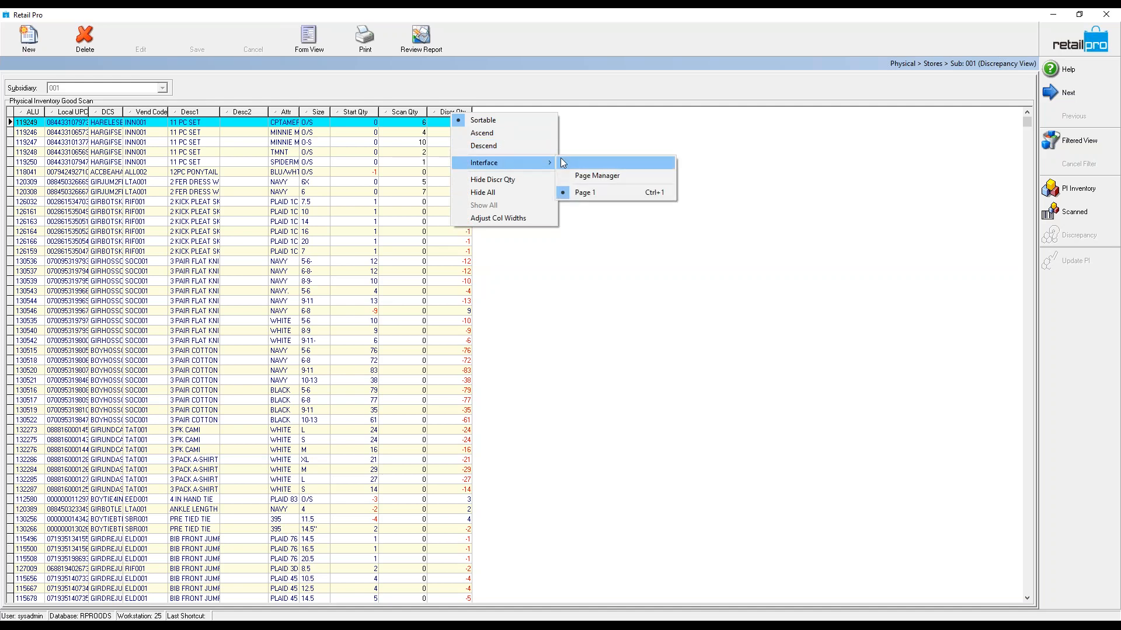
{"action": "left_click", "coordinate": [607, 174]}
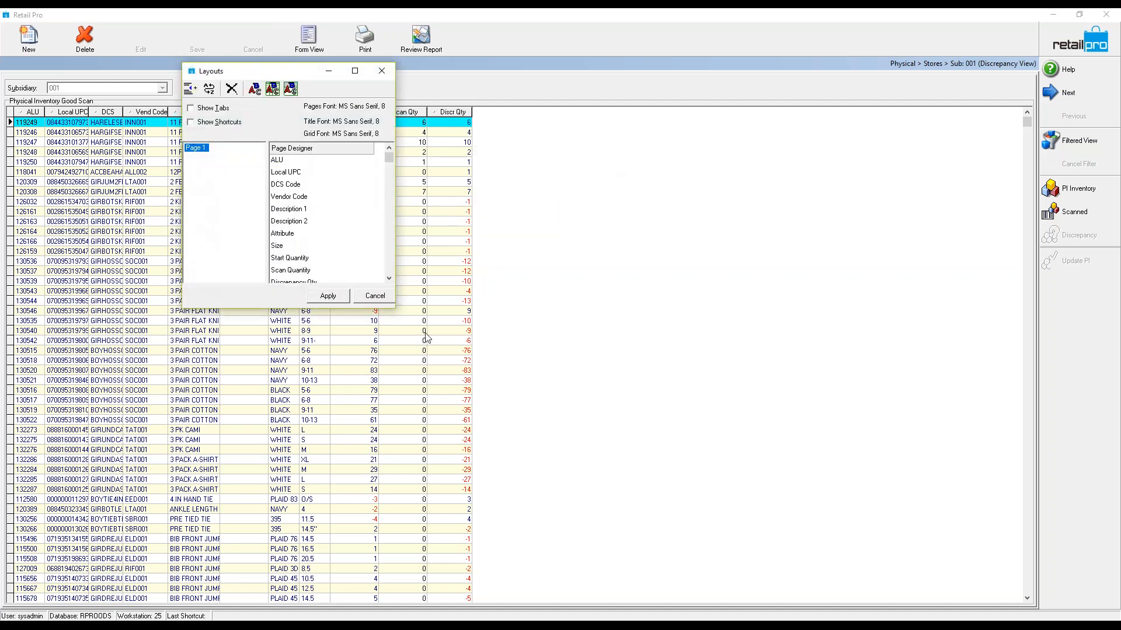
{"action": "left_click", "coordinate": [389, 159]}
{"action": "left_click_drag", "start_coordinate": [390, 212], "coordinate": [390, 229]}
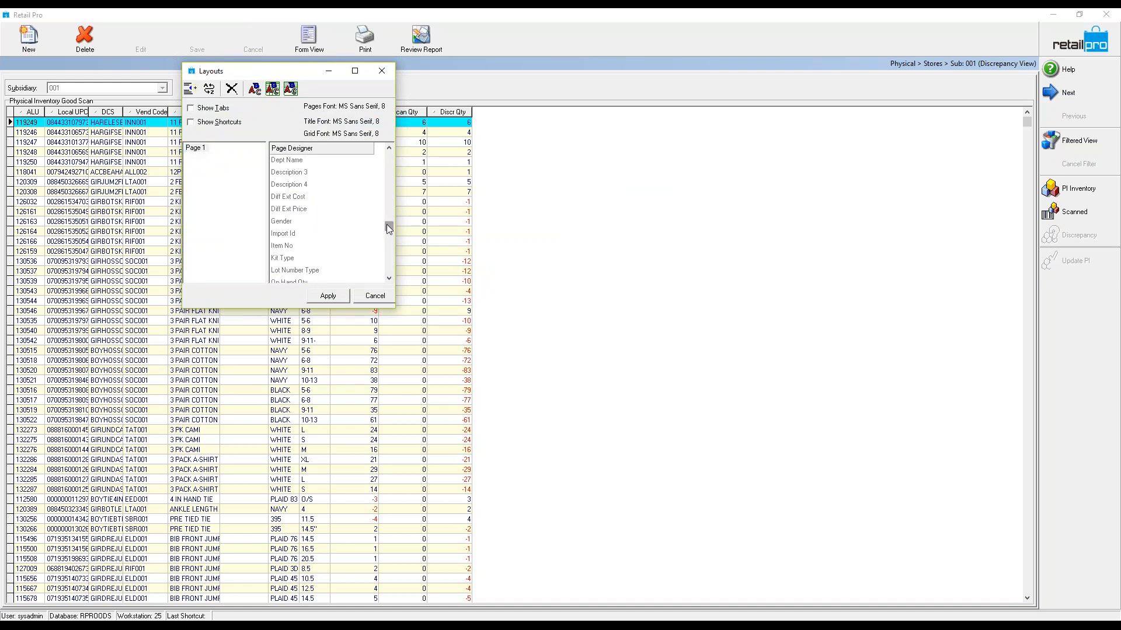
{"action": "left_click_drag", "start_coordinate": [390, 228], "coordinate": [389, 269]}
{"action": "scroll", "coordinate": [389, 266], "scroll_direction": "up", "scroll_amount": 3}
{"action": "scroll", "coordinate": [389, 203], "scroll_direction": "up", "scroll_amount": 3}
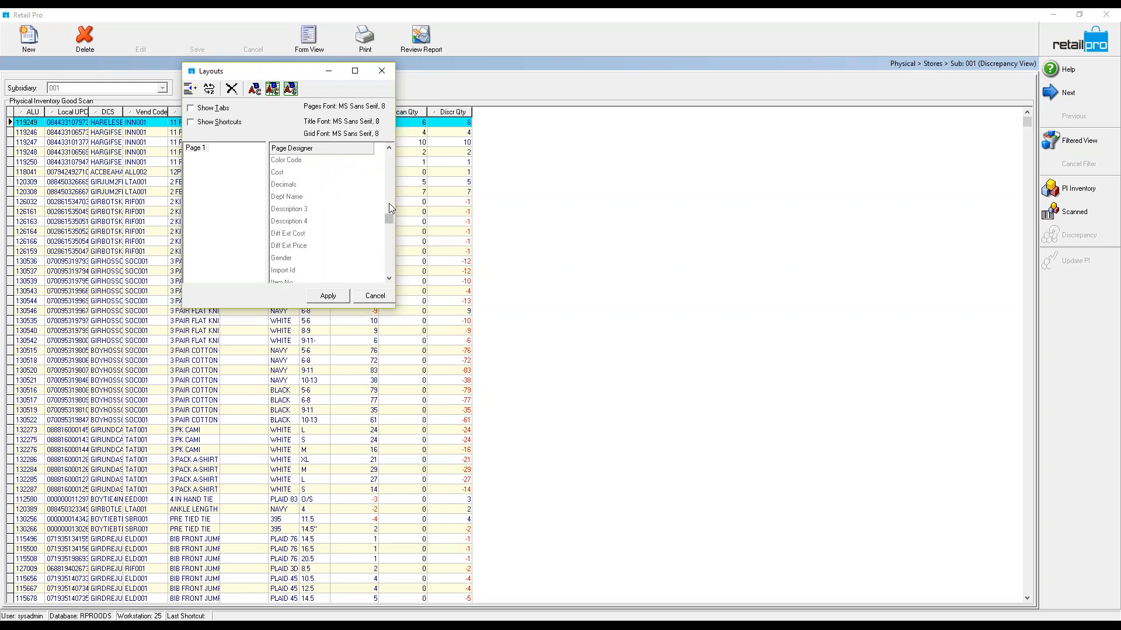
{"action": "double_click", "coordinate": [298, 232]}
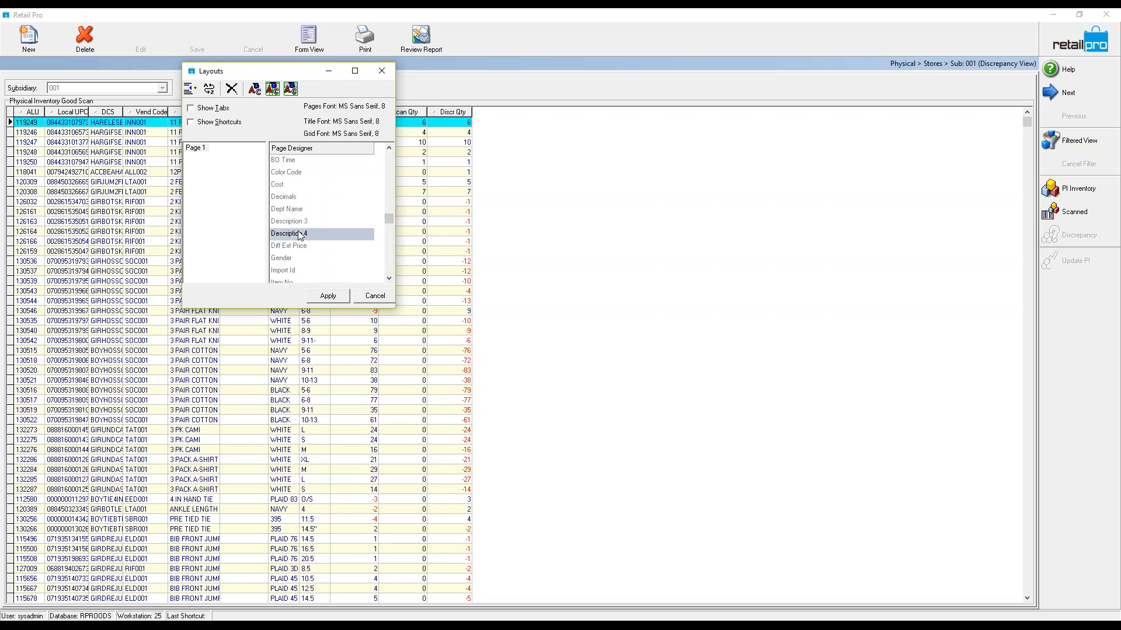
{"action": "double_click", "coordinate": [300, 244]}
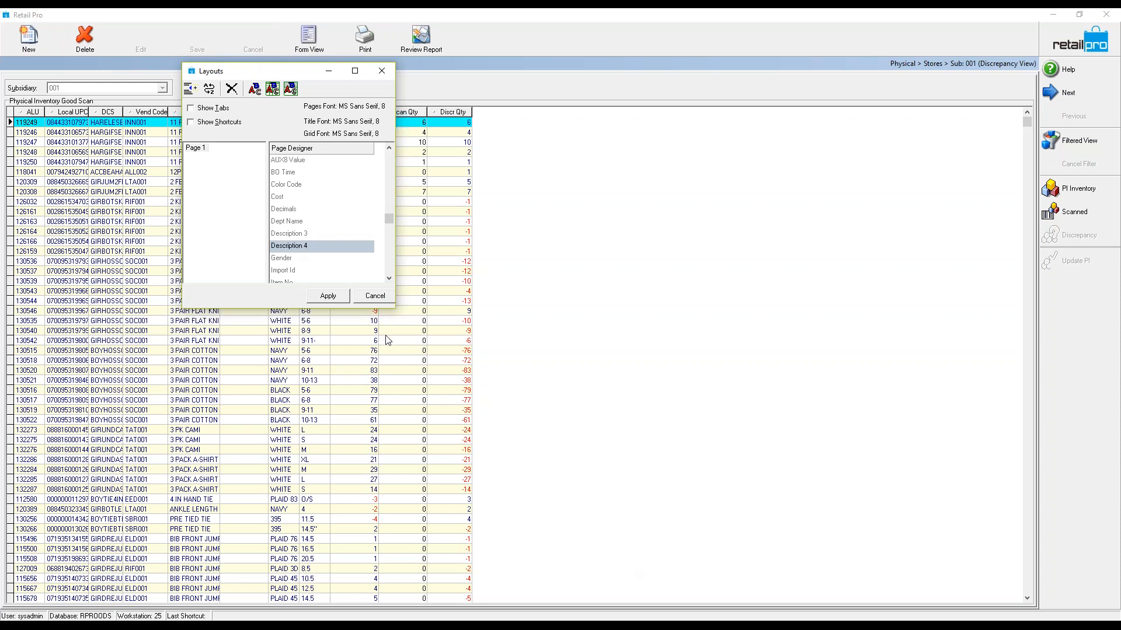
{"action": "left_click", "coordinate": [328, 296]}
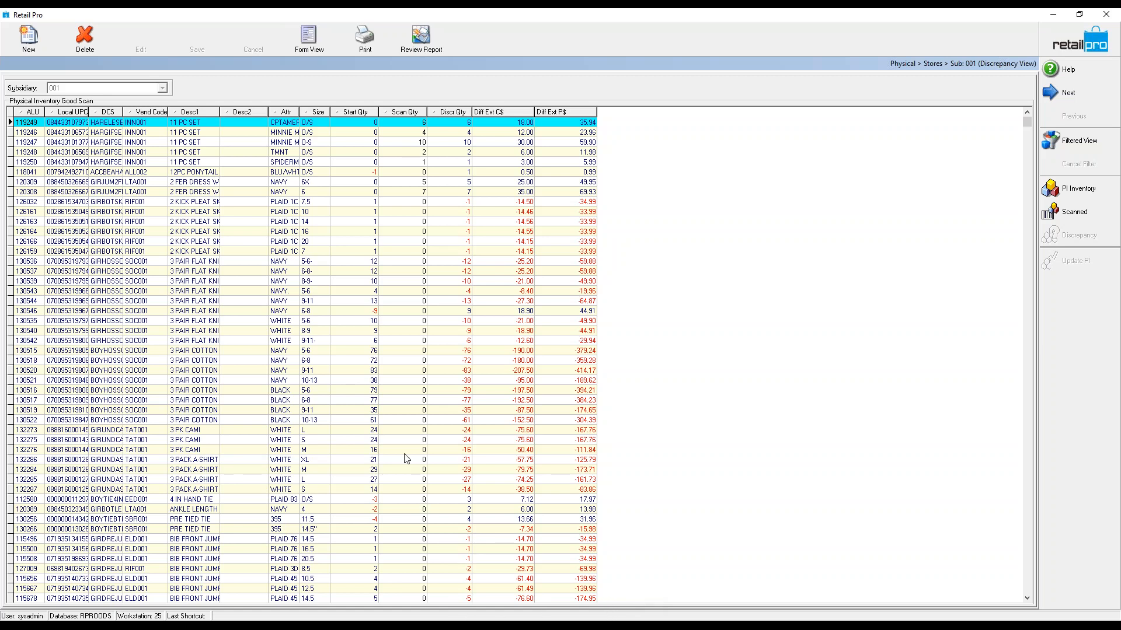
Step: Examine the start, scan and discrepancy quantities across the discrepancy list and check which print documents are available
{"action": "left_click", "coordinate": [369, 402]}
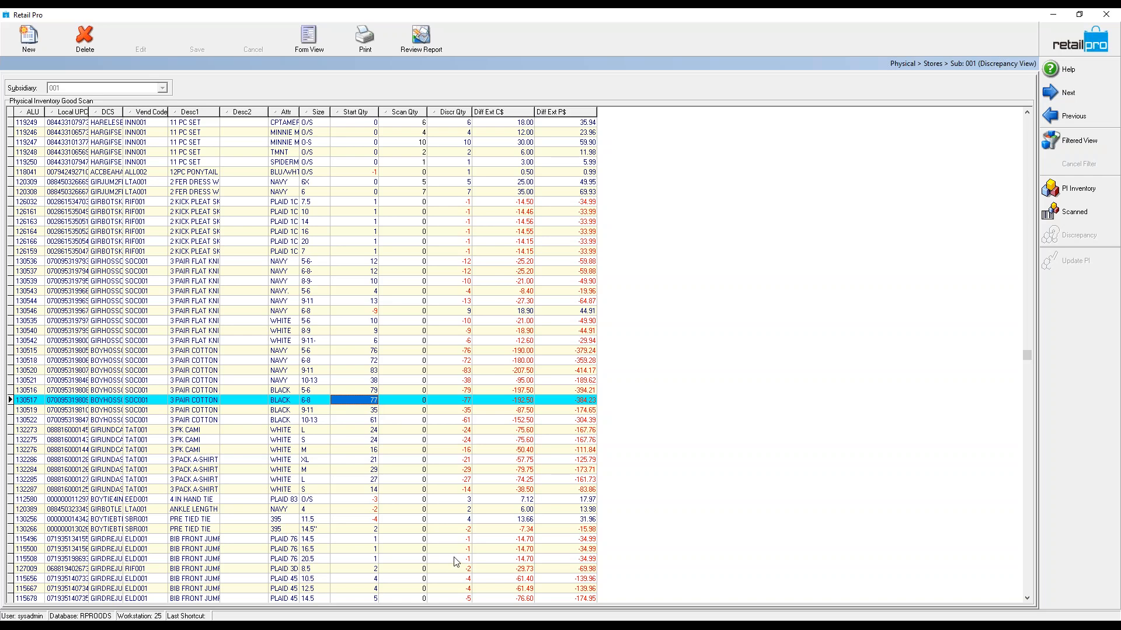
{"action": "left_click", "coordinate": [1028, 576]}
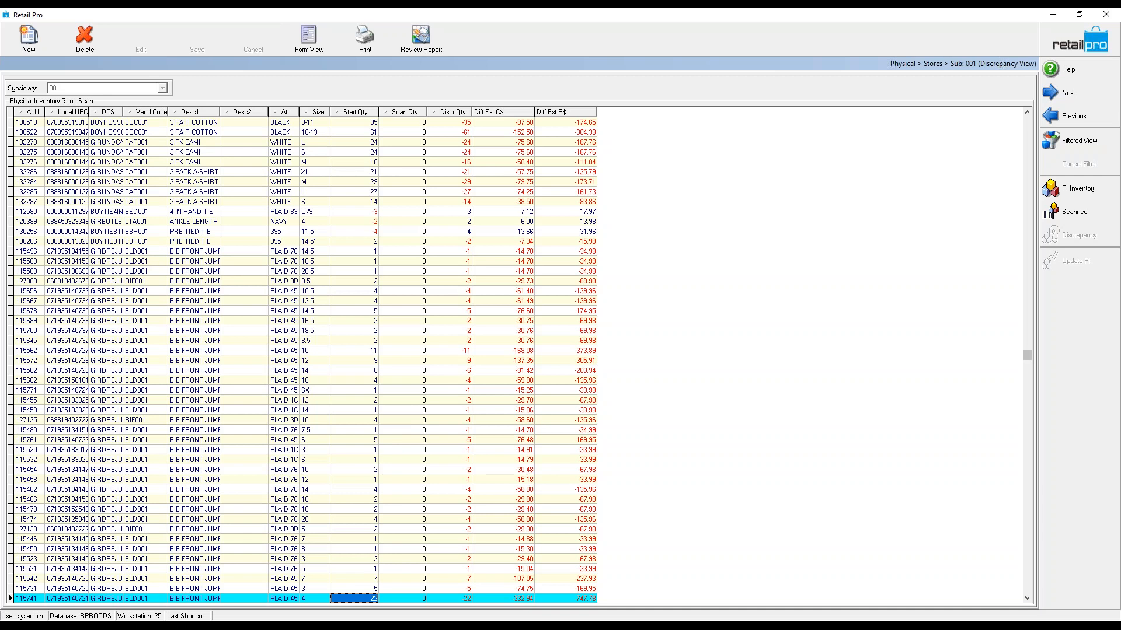
{"action": "key", "text": "Page_Down"}
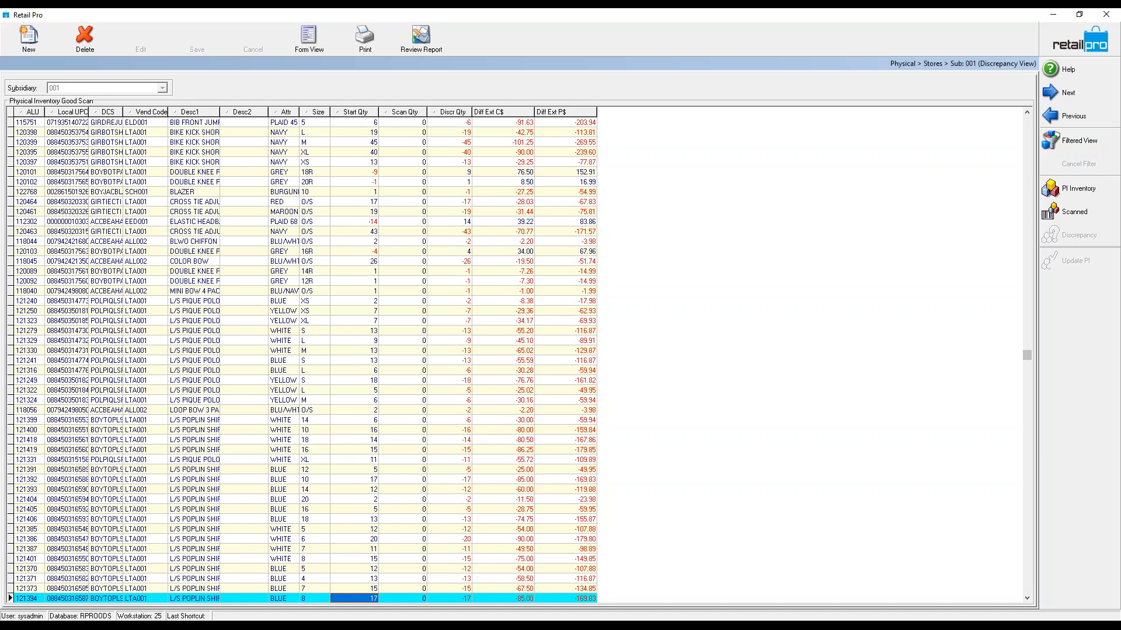
{"action": "key", "text": "Page_Down"}
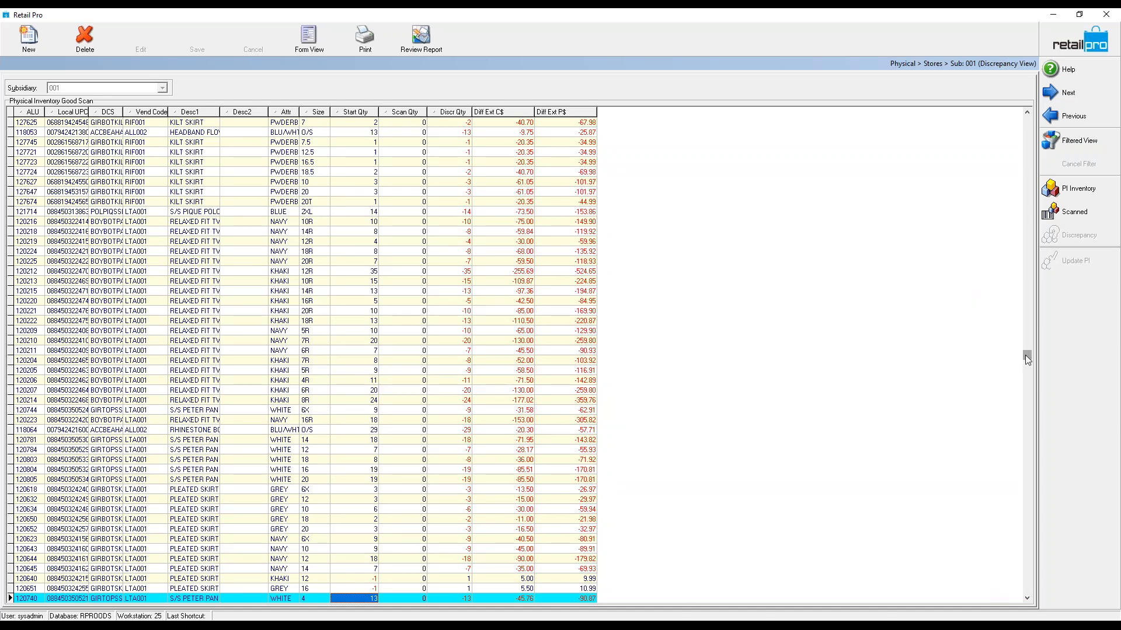
{"action": "key", "text": "Page_Down"}
{"action": "key", "text": "Page_Down"}
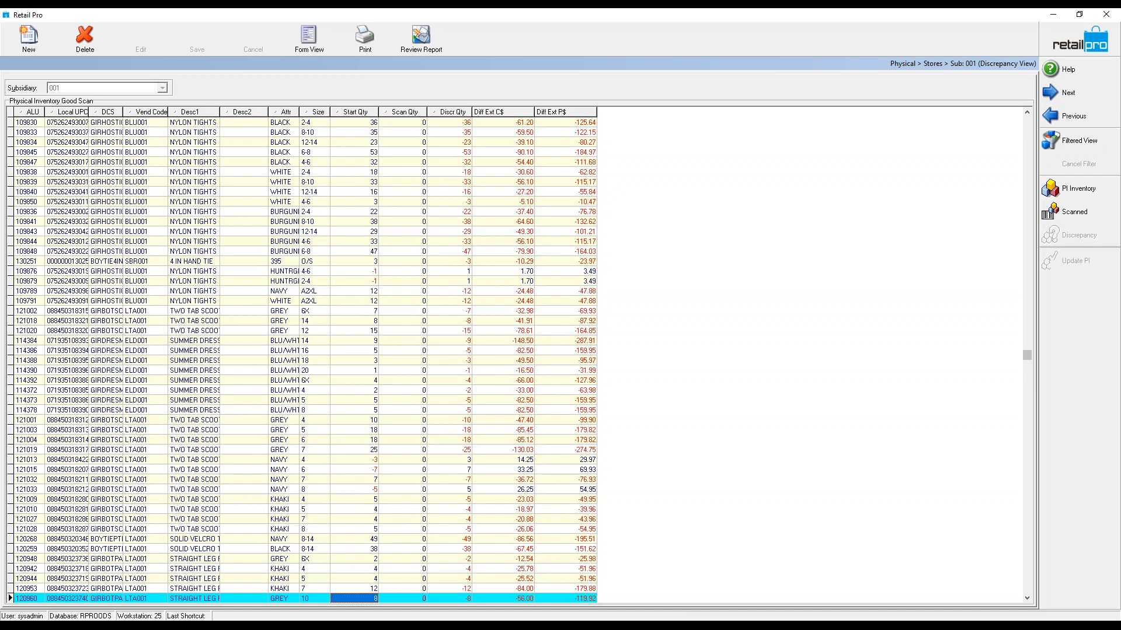
{"action": "key", "text": "Page_Down"}
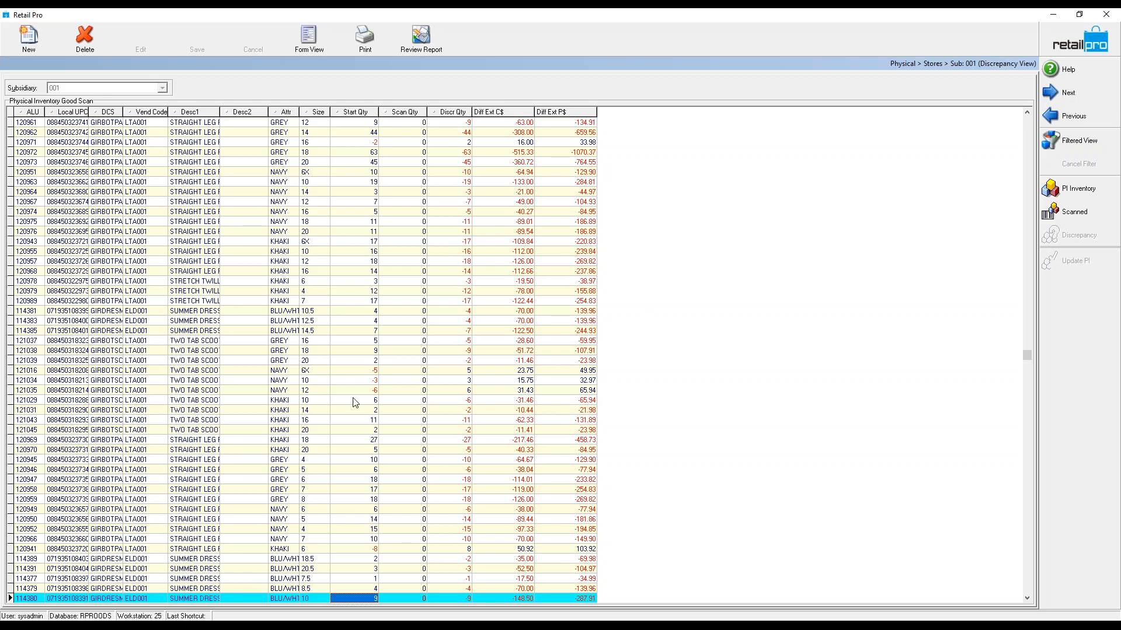
{"action": "left_click", "coordinate": [365, 422]}
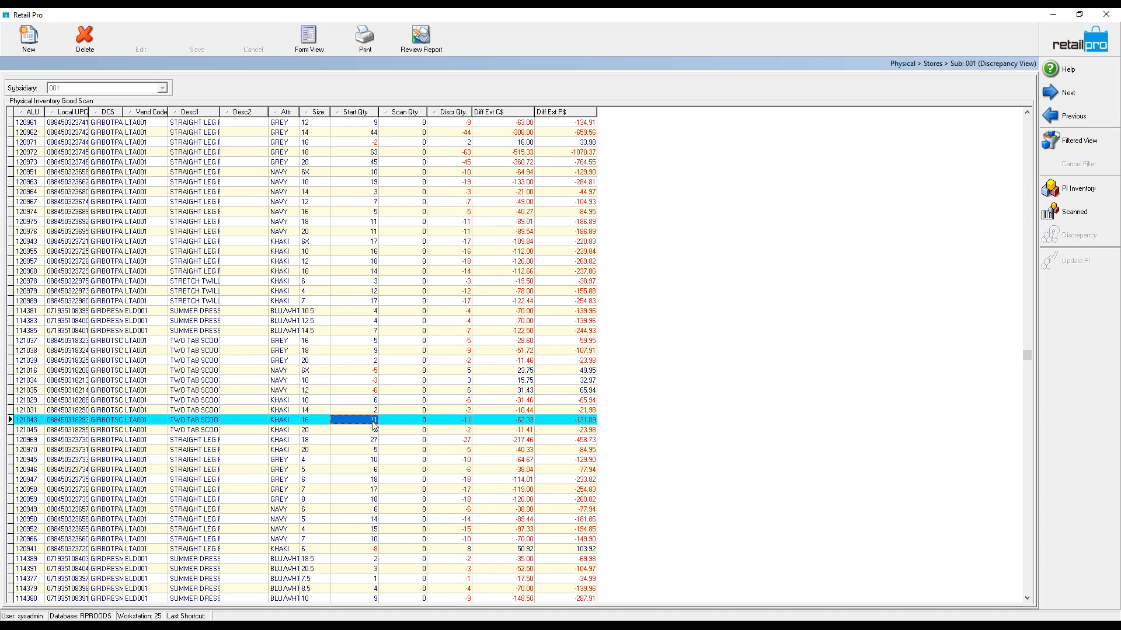
{"action": "left_click", "coordinate": [423, 421]}
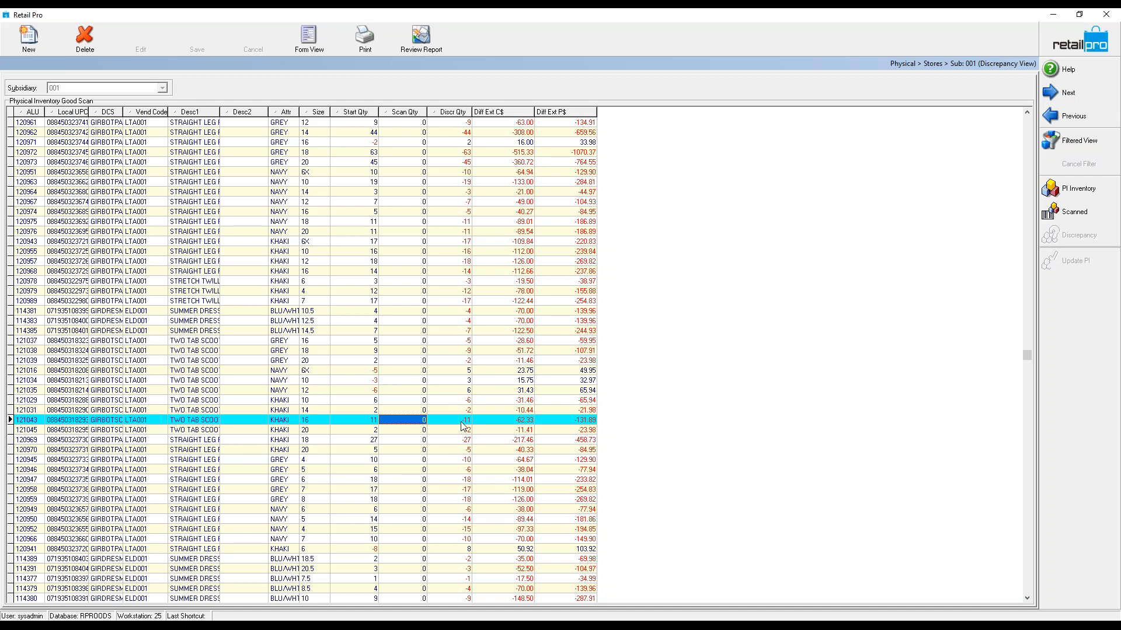
{"action": "left_click", "coordinate": [376, 47]}
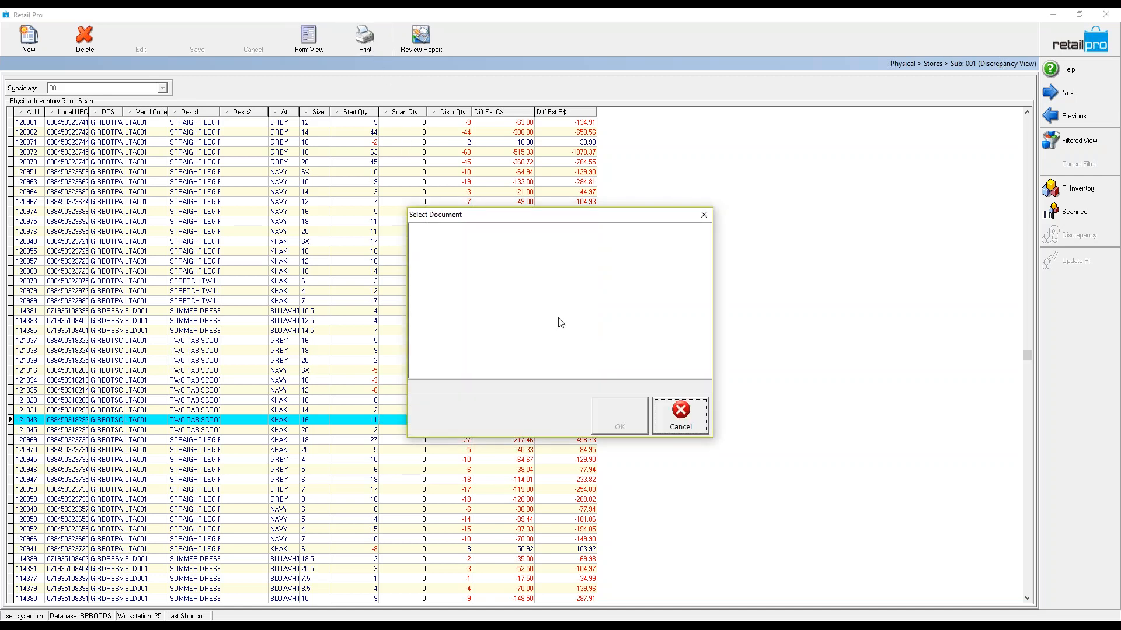
{"action": "left_click", "coordinate": [679, 417]}
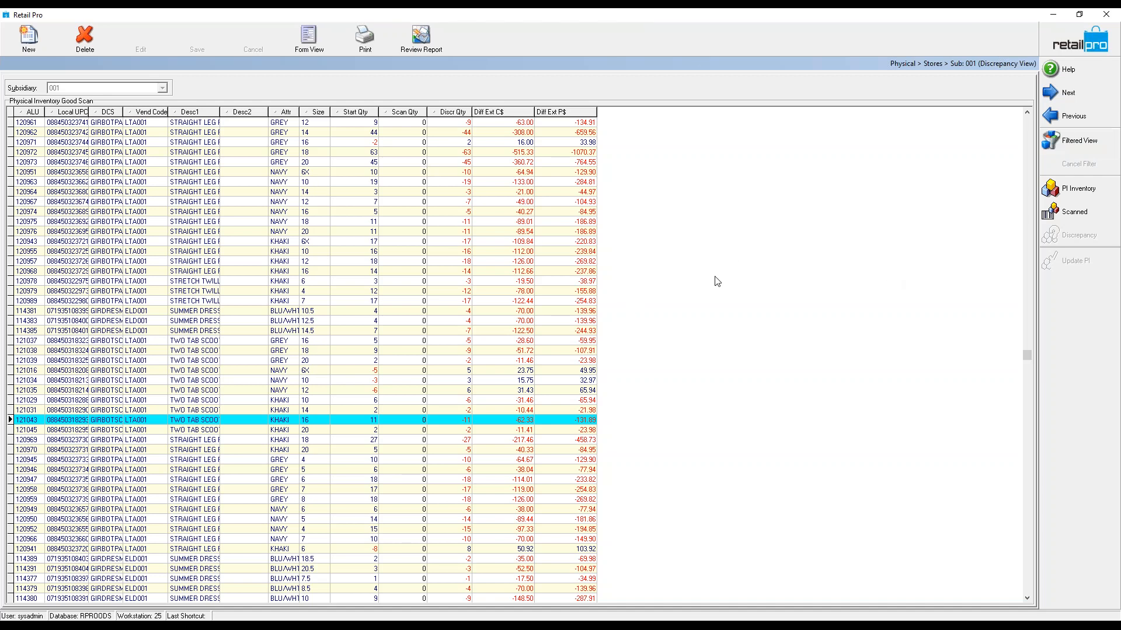
Step: Open the sheet's zones and create a zone named discrepancy for store HAR
{"action": "left_click", "coordinate": [1079, 40]}
{"action": "left_click", "coordinate": [1072, 286]}
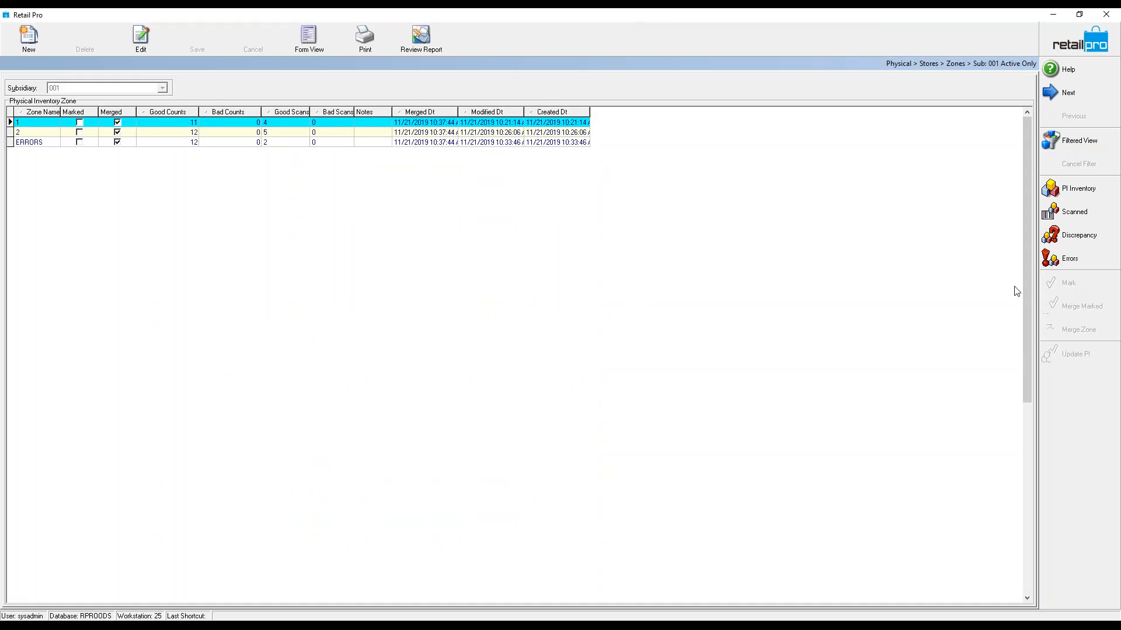
{"action": "left_click", "coordinate": [15, 45]}
{"action": "left_click", "coordinate": [540, 278]}
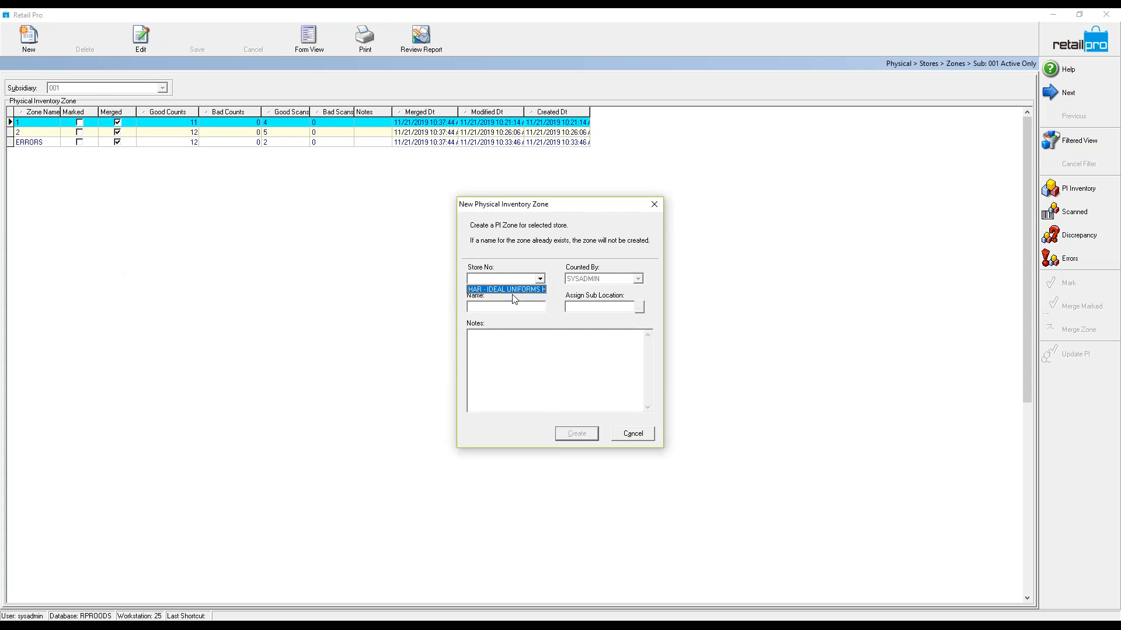
{"action": "left_click", "coordinate": [508, 297]}
{"action": "left_click", "coordinate": [498, 308]}
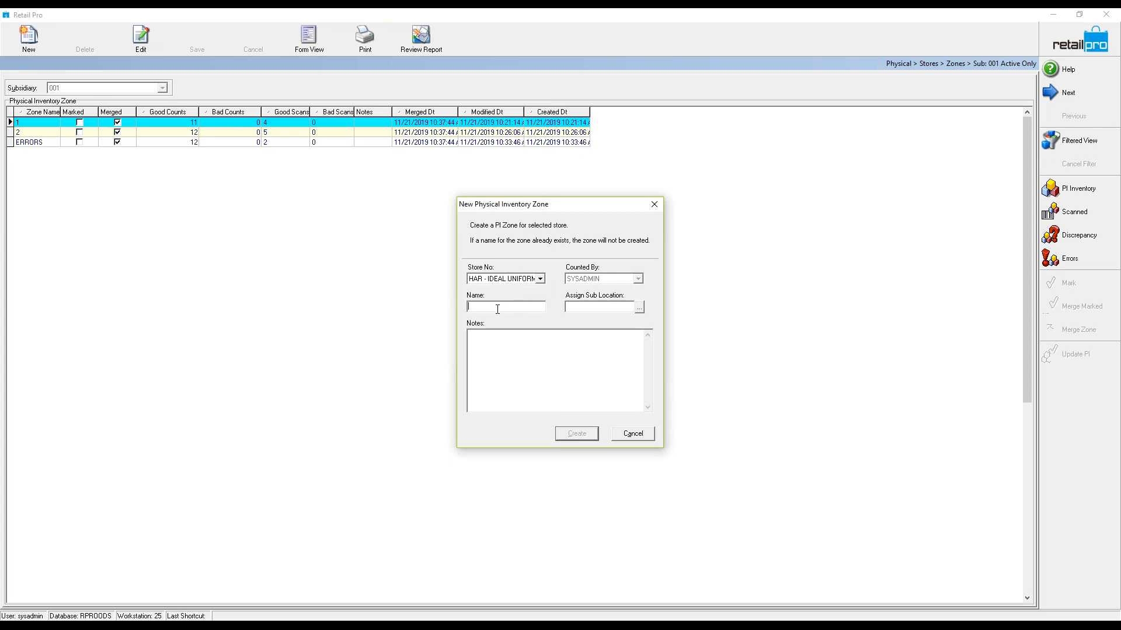
{"action": "type", "text": "discrepancy"}
{"action": "left_click", "coordinate": [576, 435]}
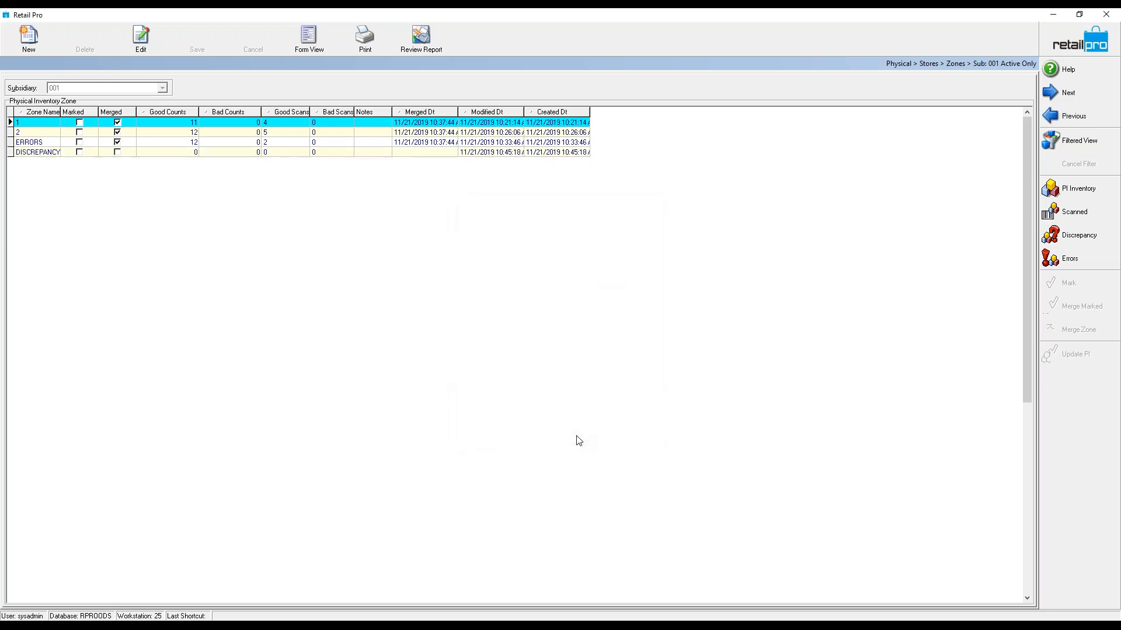
{"action": "left_click", "coordinate": [1073, 212]}
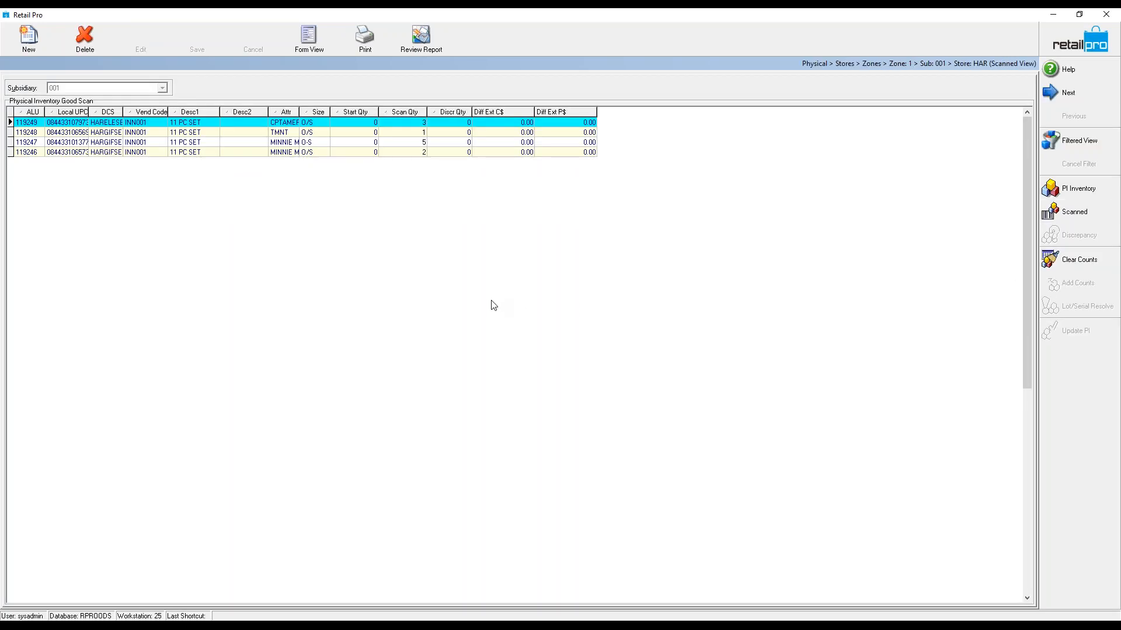
{"action": "left_click", "coordinate": [1073, 218]}
{"action": "key", "text": "Escape"}
Step: Add a manual count of 2 to the discrepancy zone for the black size S Pointed Vest, found by looking up 10000
{"action": "left_click", "coordinate": [163, 153]}
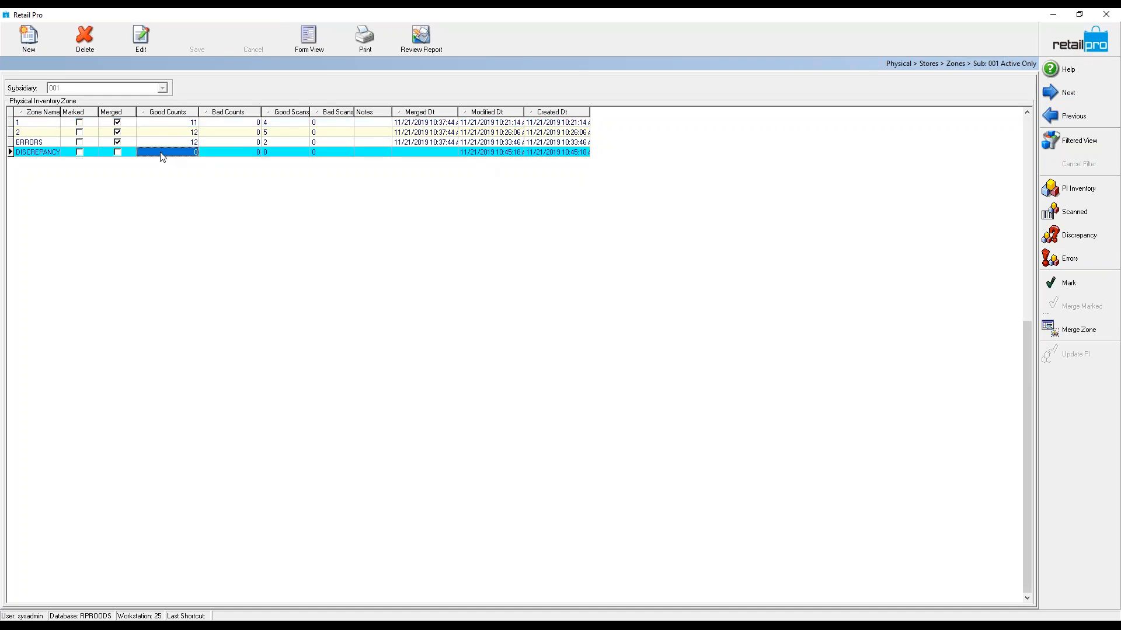
{"action": "left_click", "coordinate": [1051, 222]}
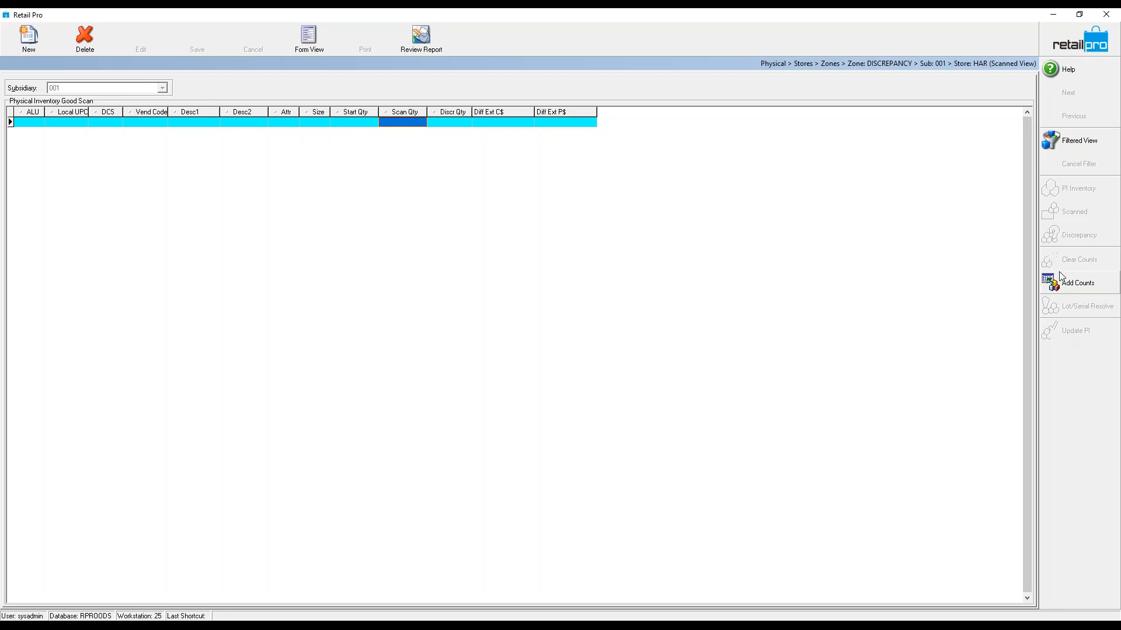
{"action": "left_click", "coordinate": [1062, 278]}
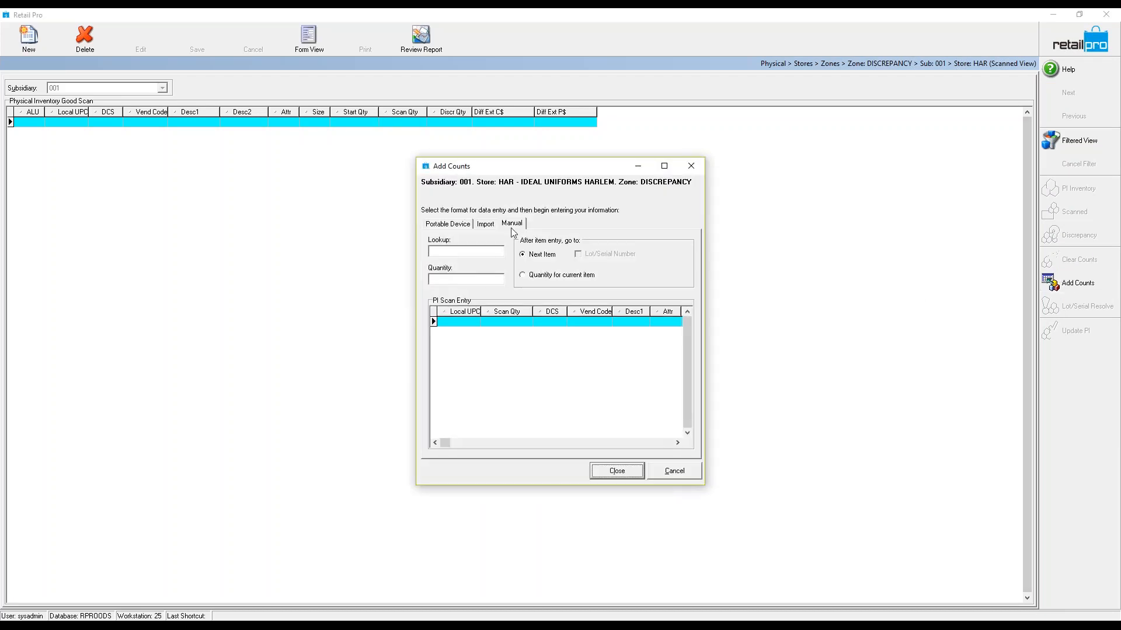
{"action": "left_click", "coordinate": [448, 252]}
{"action": "key", "text": "Return"}
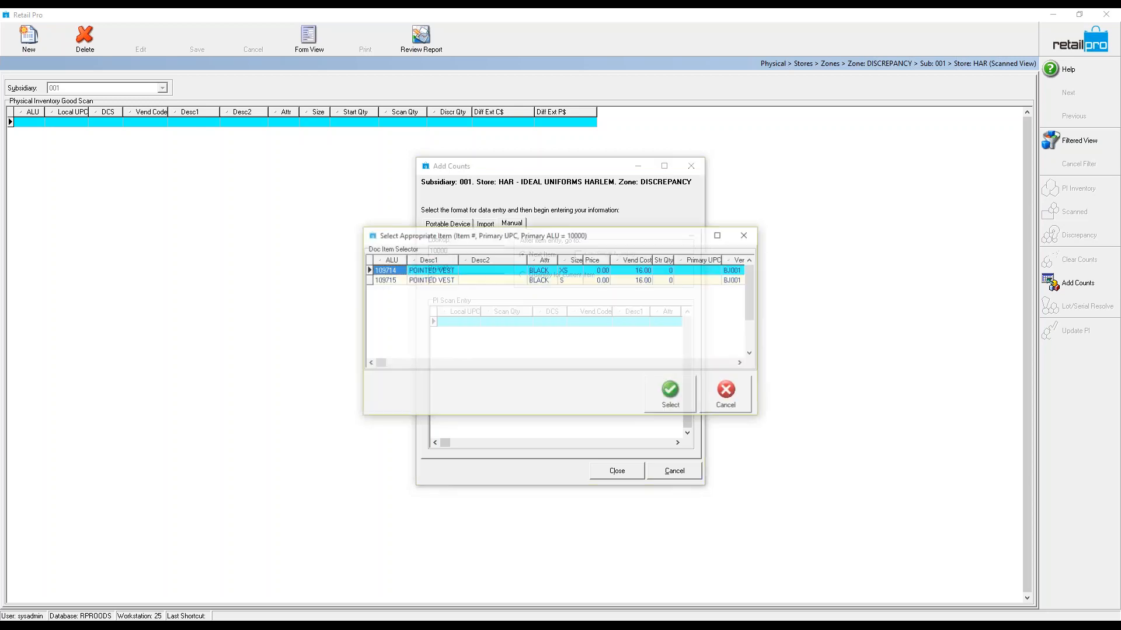
{"action": "left_click", "coordinate": [458, 280]}
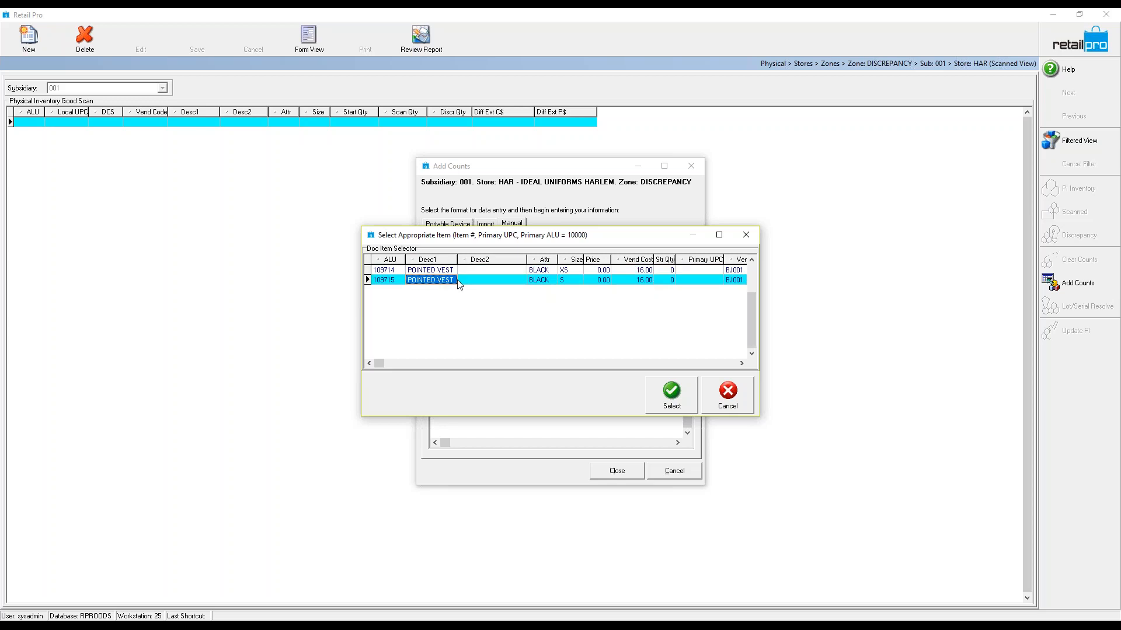
{"action": "left_click", "coordinate": [679, 399]}
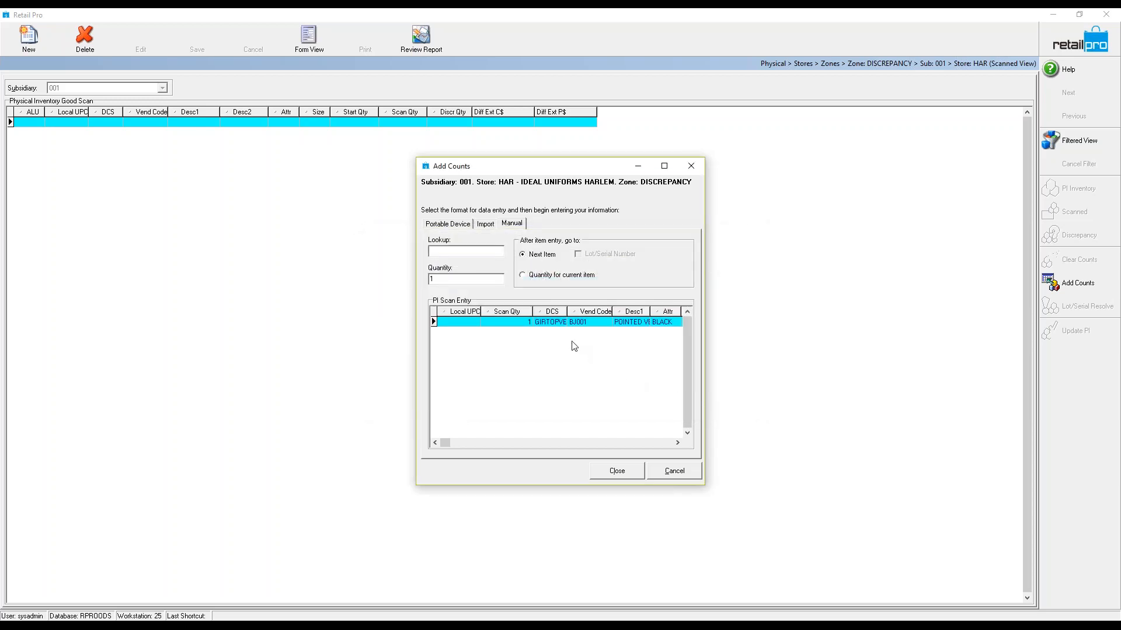
{"action": "left_click", "coordinate": [500, 323]}
{"action": "type", "text": "2"}
Step: Try to look up item 500000 as another manual count for the discrepancy zone
{"action": "left_click", "coordinate": [458, 251]}
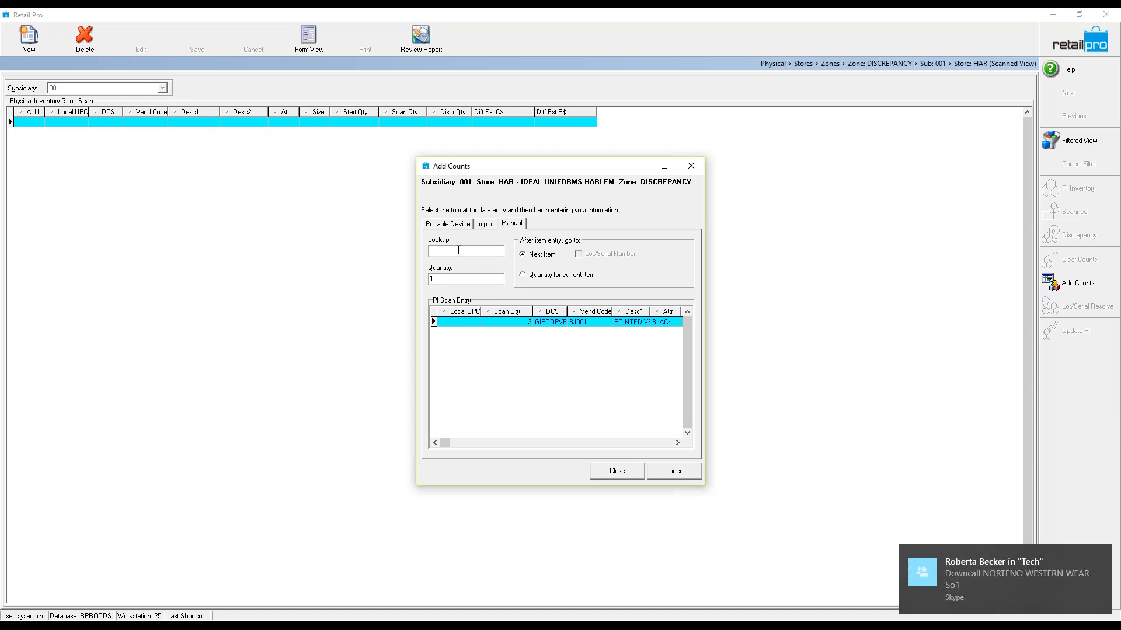
{"action": "type", "text": "500000"}
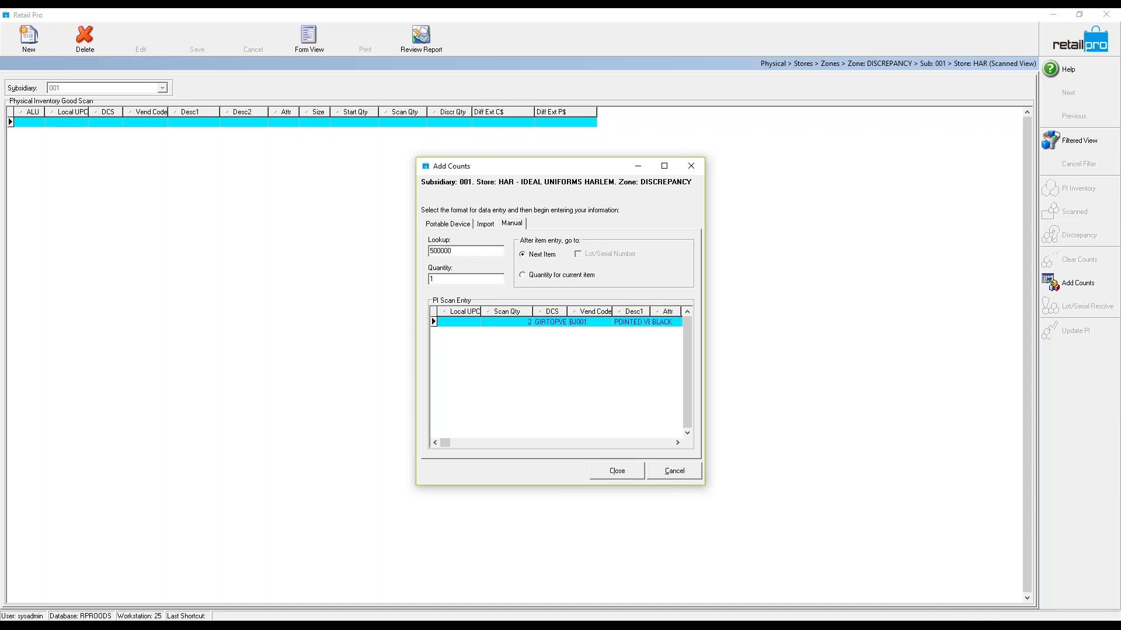
{"action": "key", "text": "Return"}
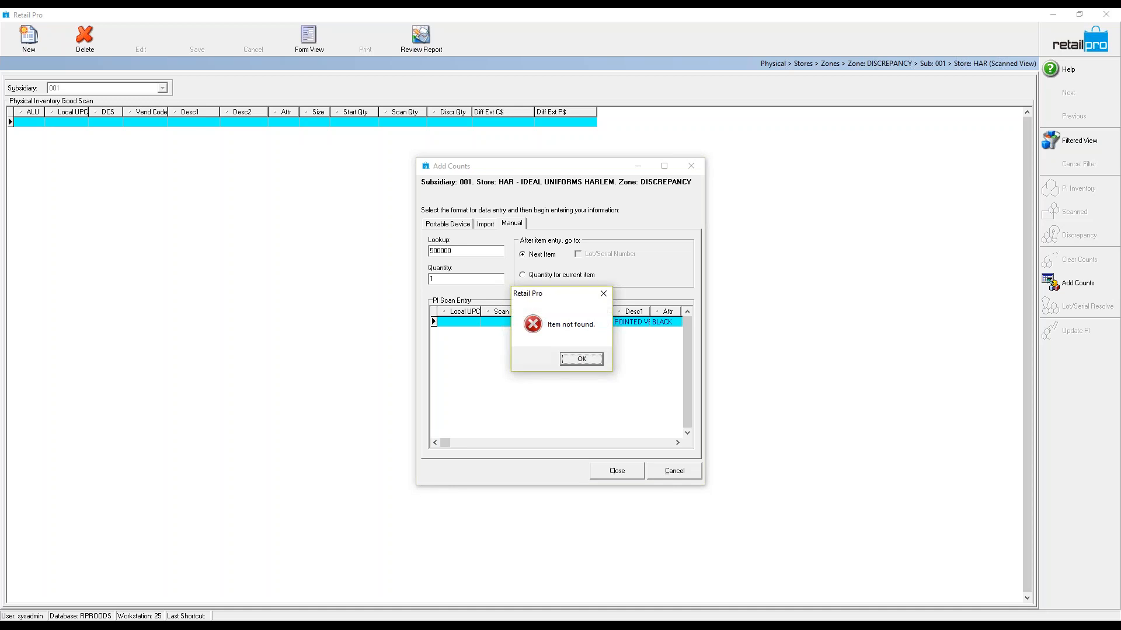
{"action": "left_click", "coordinate": [592, 360]}
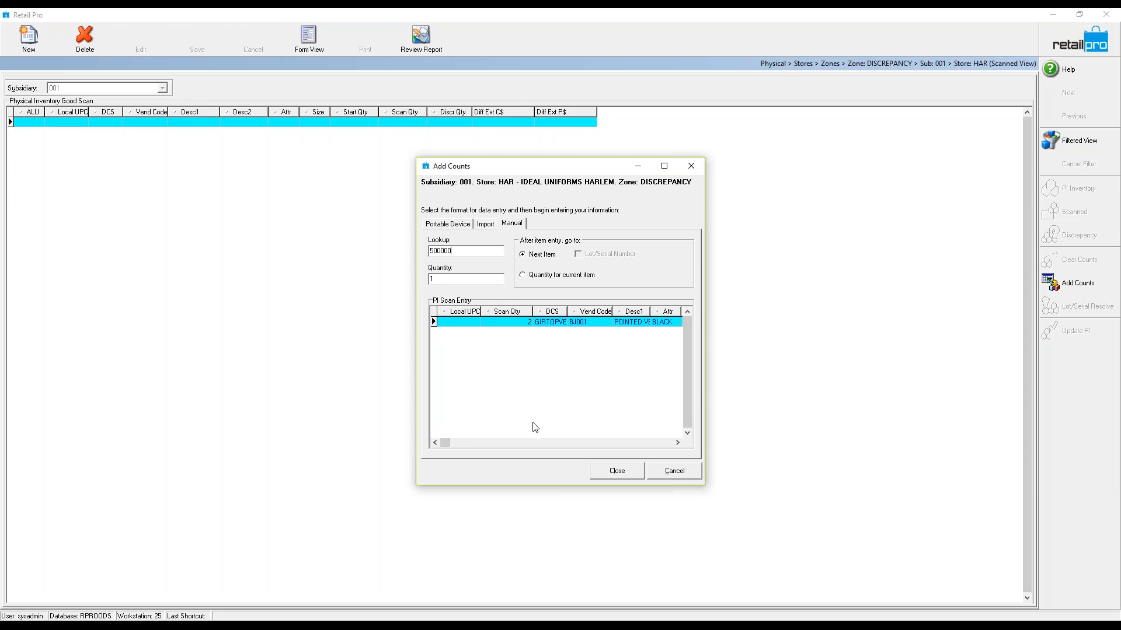
Step: Finish the count entry, return to the zone list and merge the discrepancy zone into the physical inventory
{"action": "left_click", "coordinate": [613, 471]}
{"action": "left_click", "coordinate": [1058, 53]}
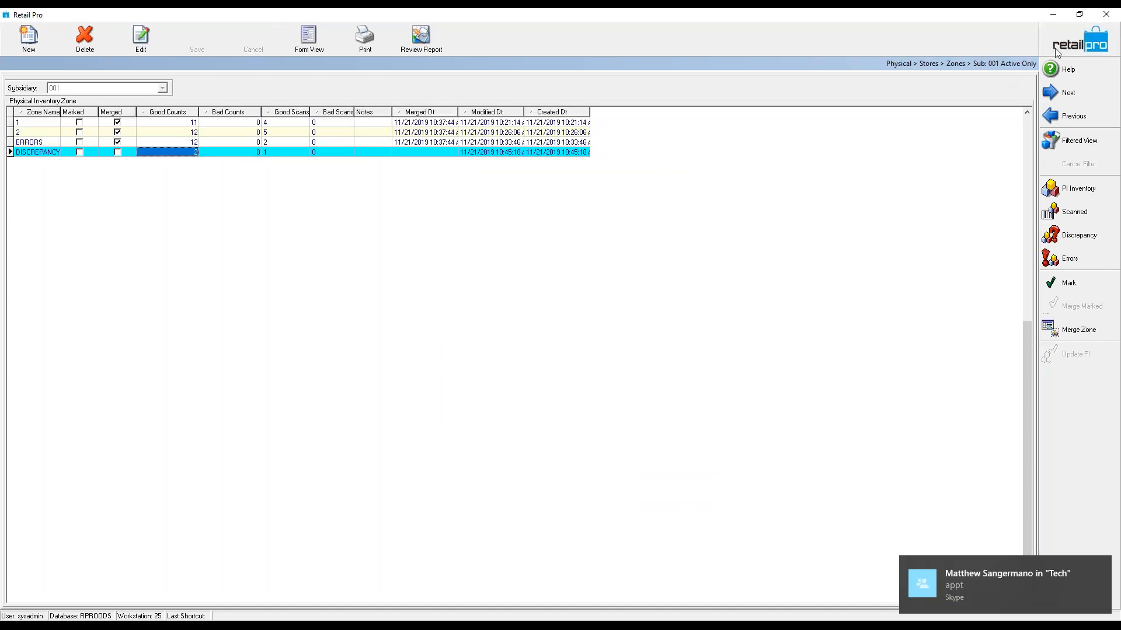
{"action": "left_click", "coordinate": [1077, 331]}
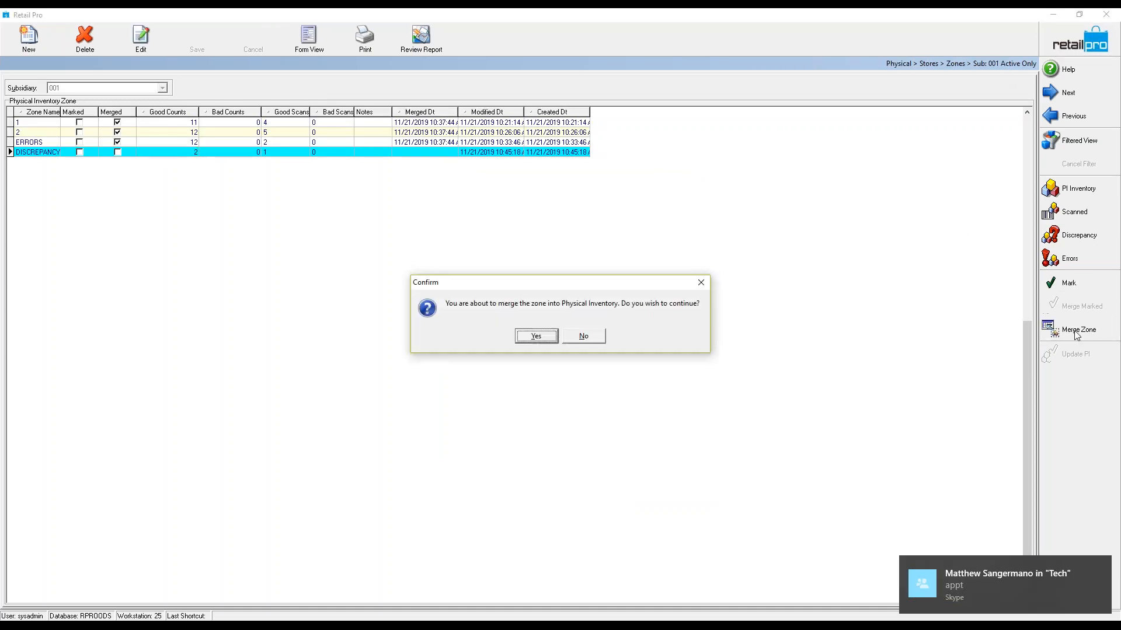
{"action": "left_click", "coordinate": [534, 336]}
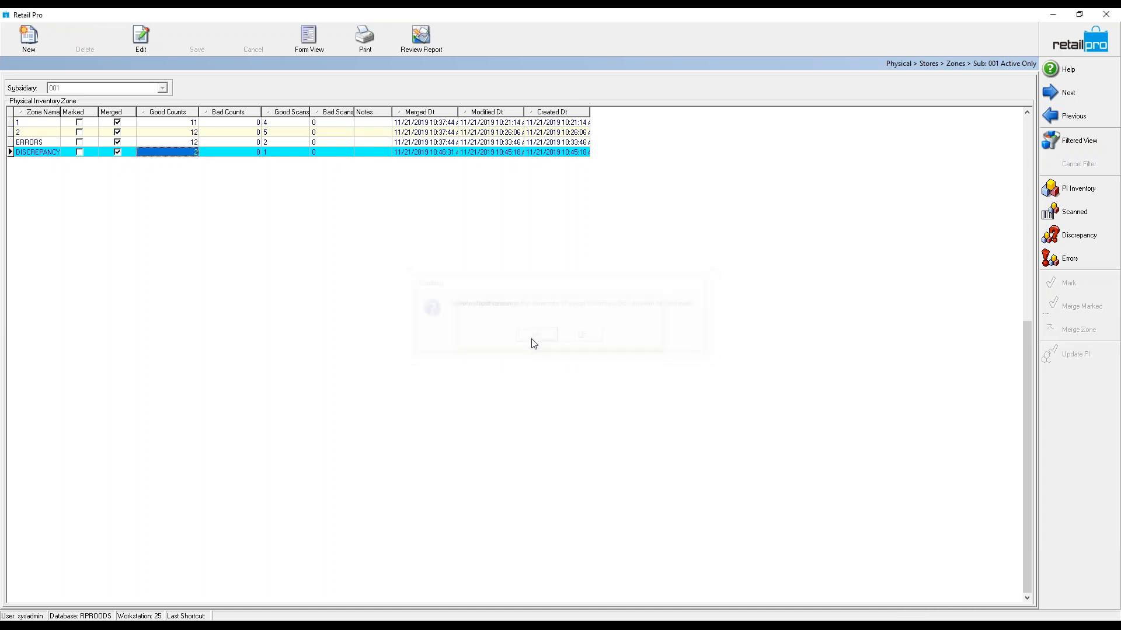
Step: Review the training sheet's discrepancy list again and return to the physical inventory sheet
{"action": "left_click", "coordinate": [1078, 42]}
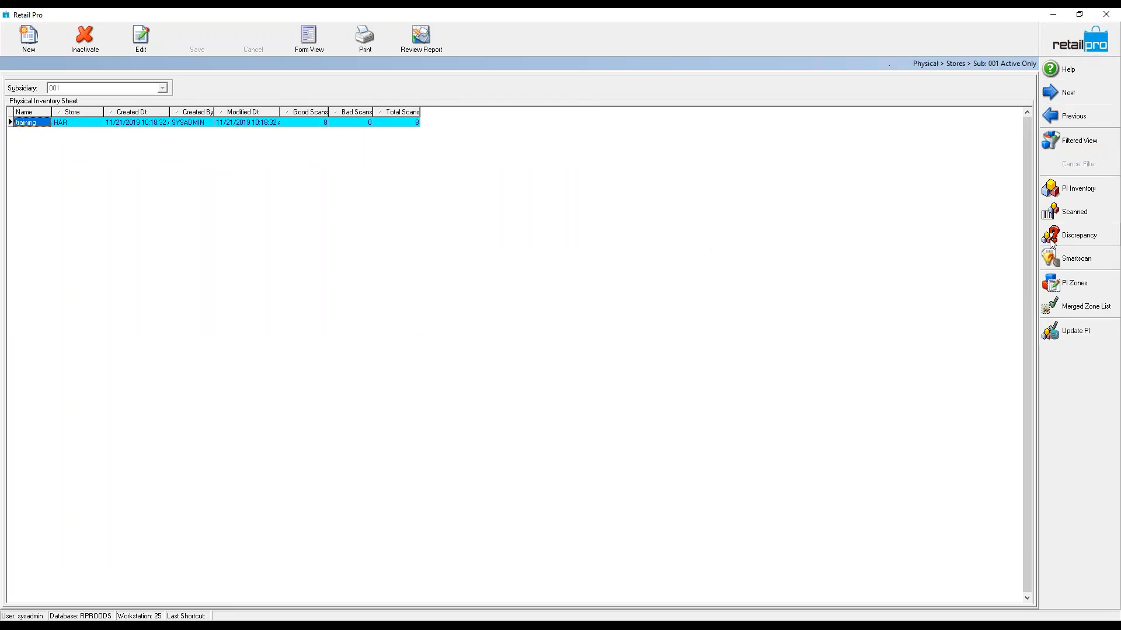
{"action": "left_click", "coordinate": [1079, 246]}
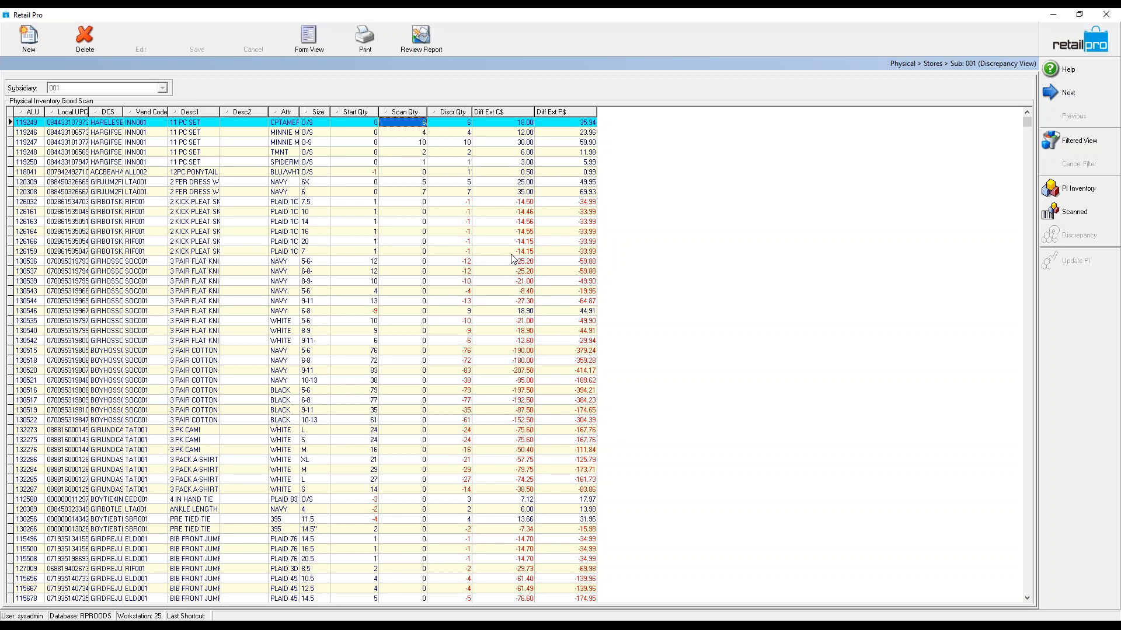
{"action": "left_click", "coordinate": [1078, 39]}
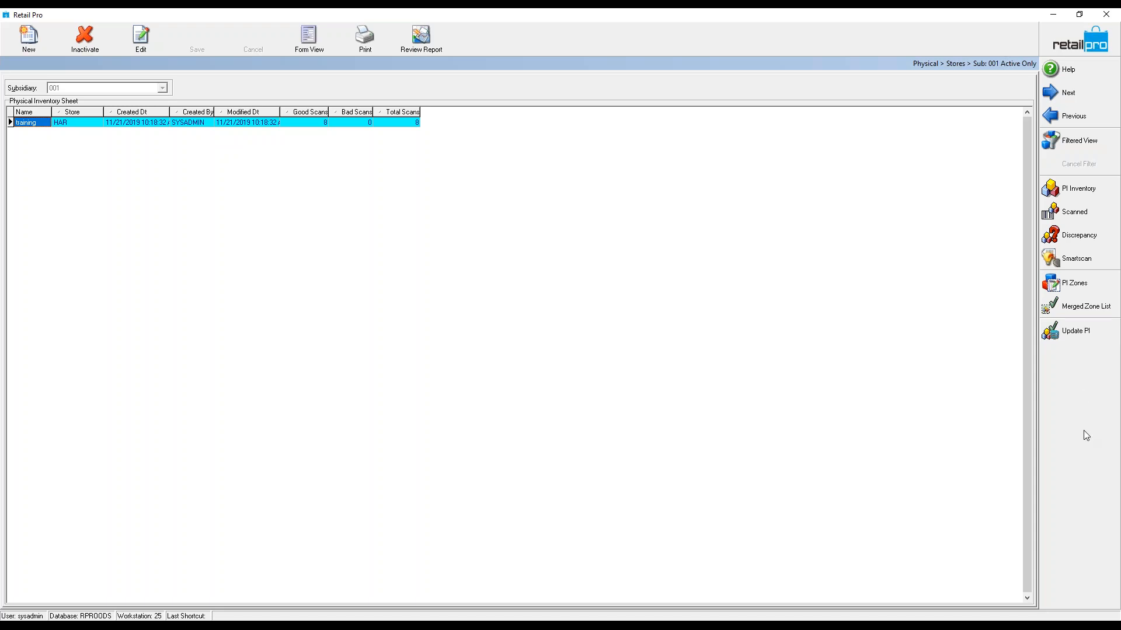
Step: Update the on-hand inventory from the physical inventory for store HAR, using All Inventory and the reason INVENTOR
{"action": "left_click", "coordinate": [1074, 335]}
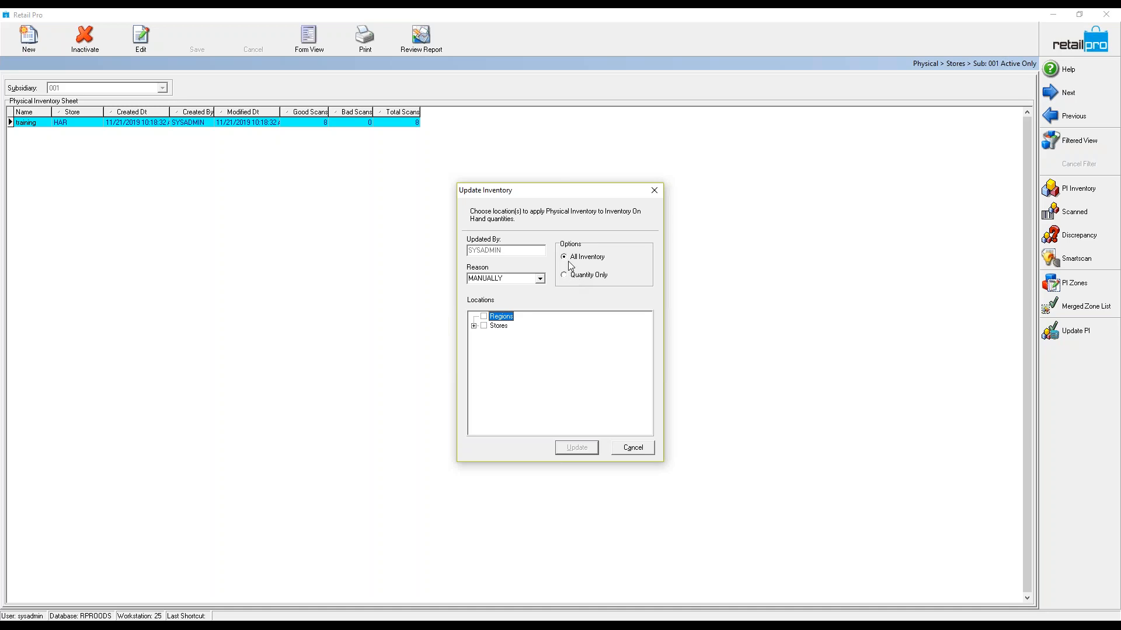
{"action": "left_click", "coordinate": [541, 279]}
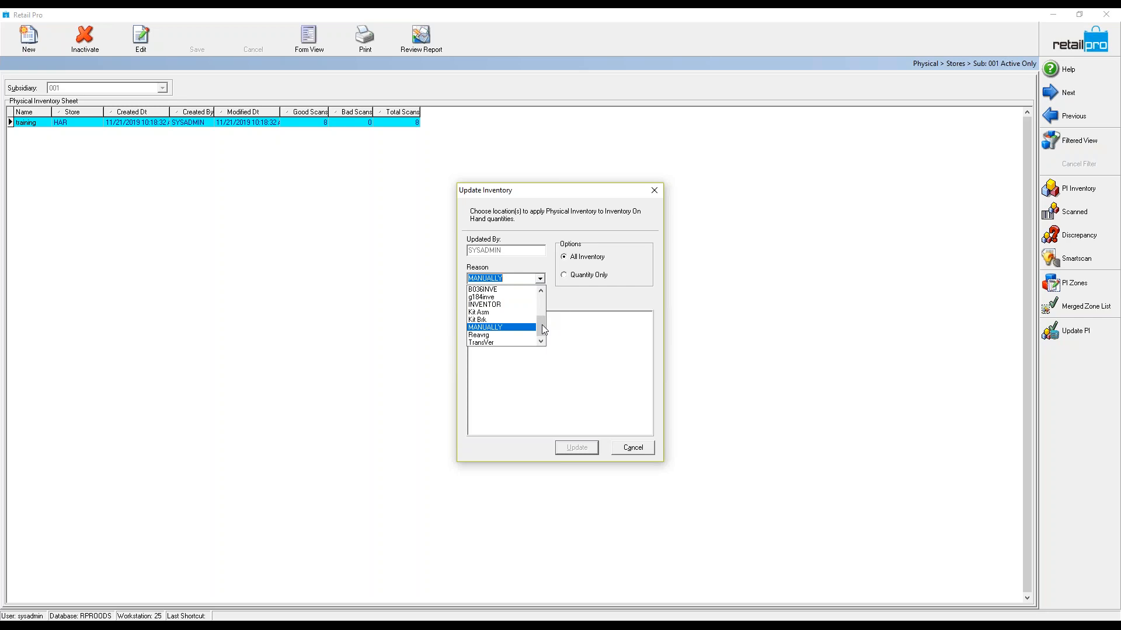
{"action": "left_click", "coordinate": [494, 305]}
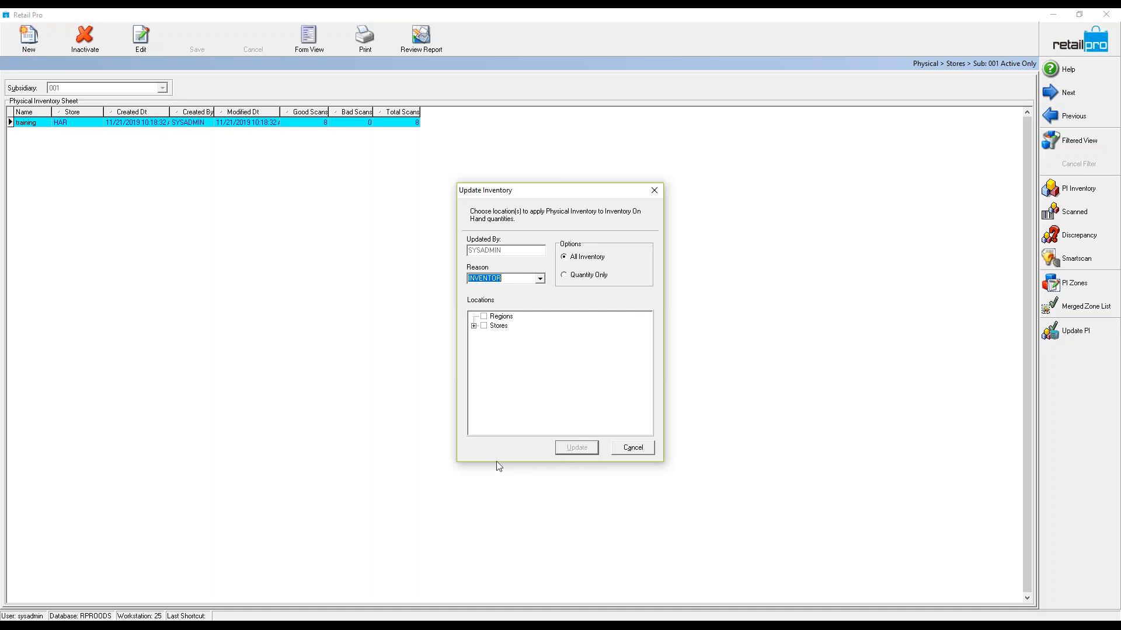
{"action": "left_click", "coordinate": [474, 326]}
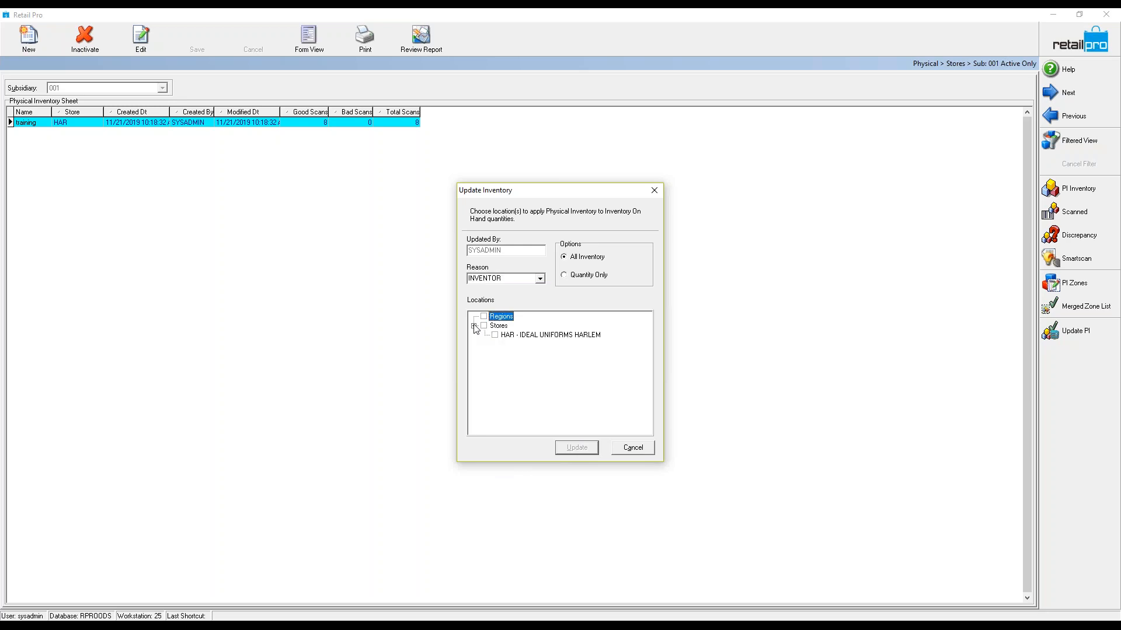
{"action": "left_click", "coordinate": [495, 335]}
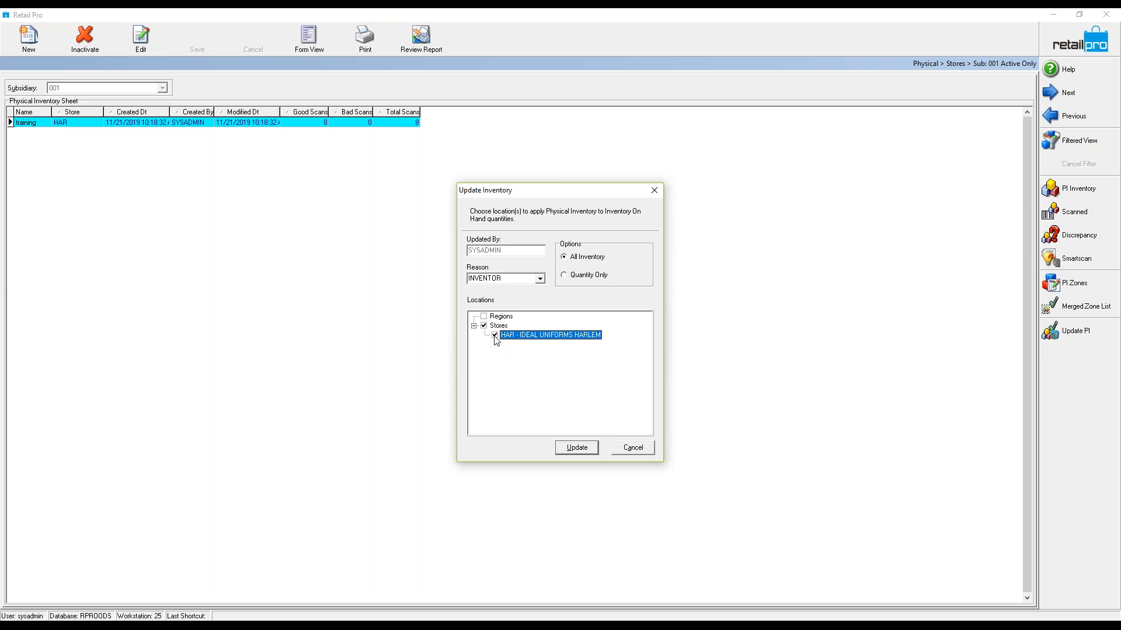
{"action": "left_click", "coordinate": [568, 448]}
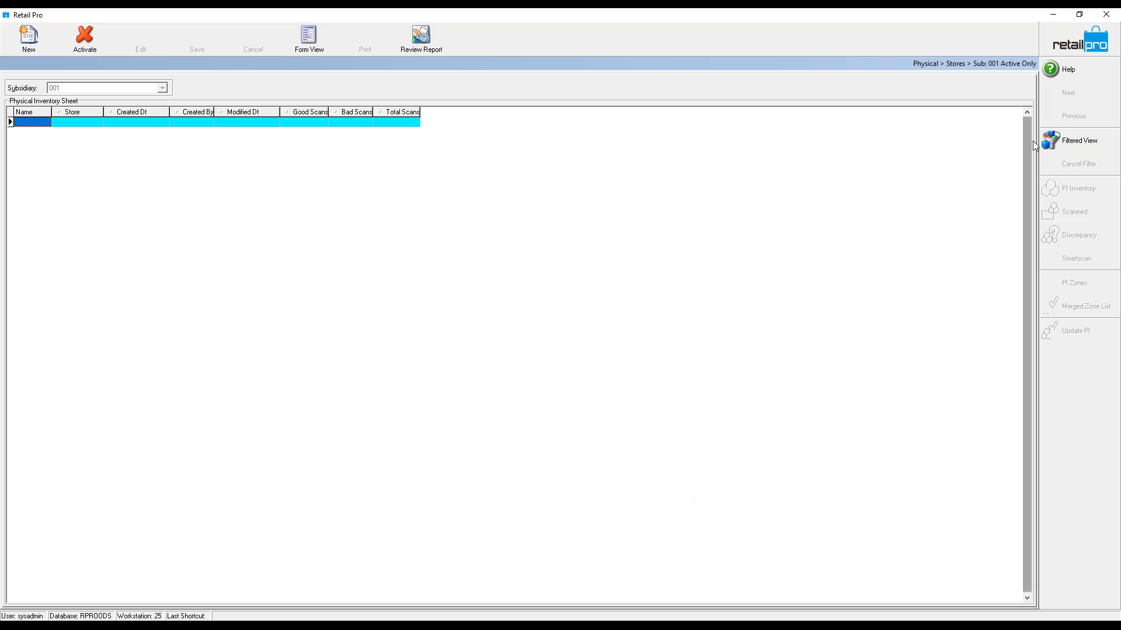
Step: Check the training sheet in the archived store physical inventories, then return to the main inventory list
{"action": "left_click", "coordinate": [1081, 47]}
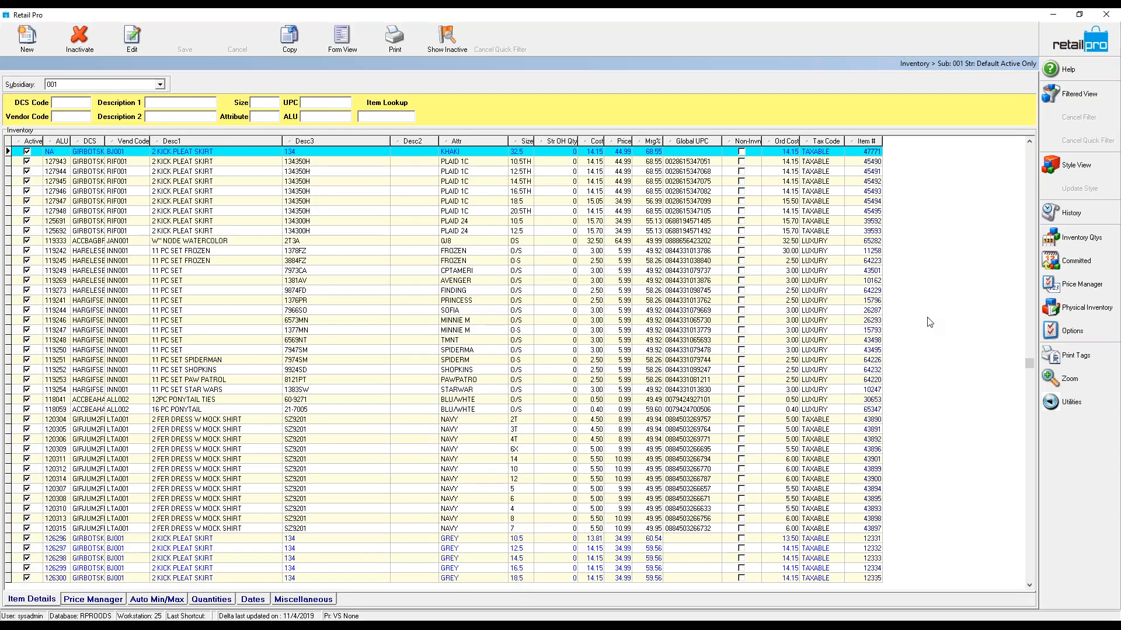
{"action": "left_click", "coordinate": [1074, 309]}
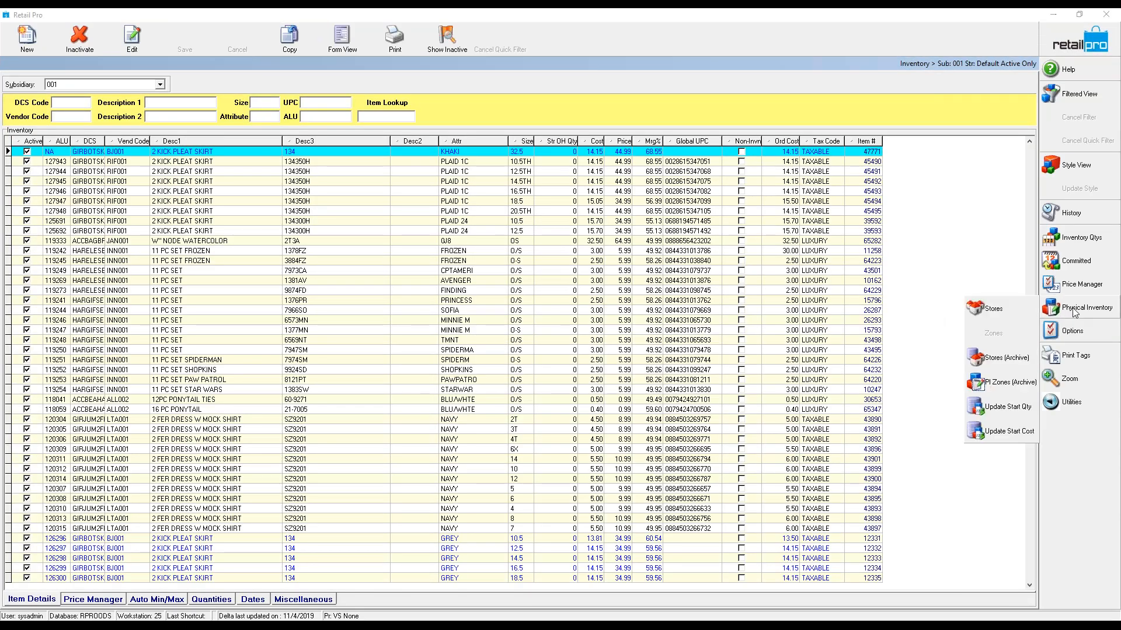
{"action": "left_click", "coordinate": [1021, 362]}
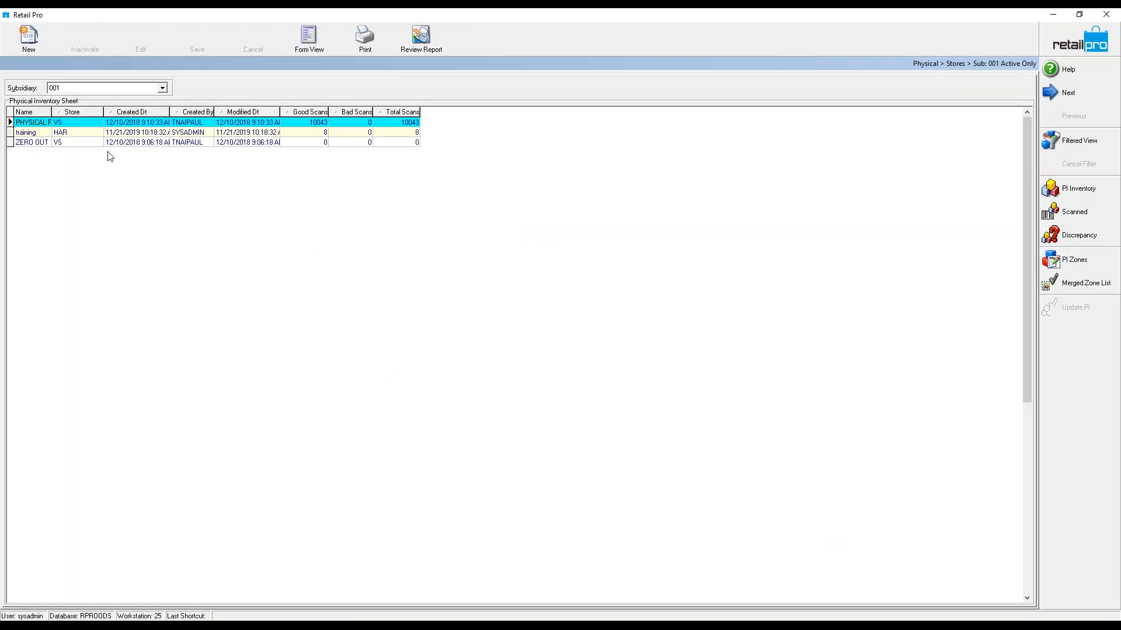
{"action": "left_click", "coordinate": [32, 134]}
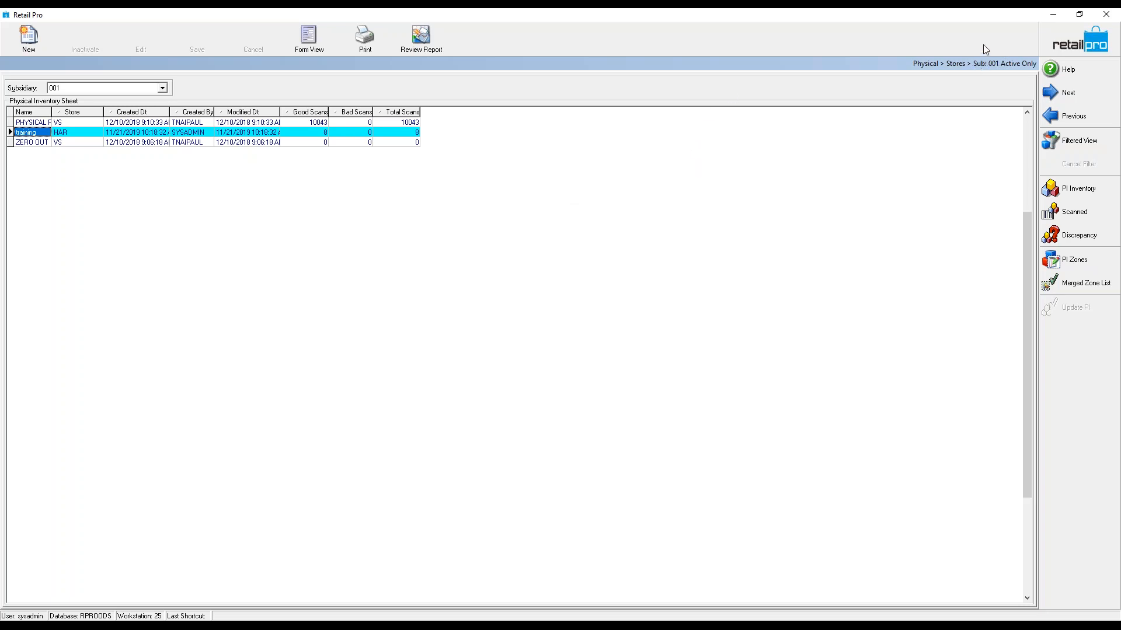
{"action": "left_click", "coordinate": [1084, 44]}
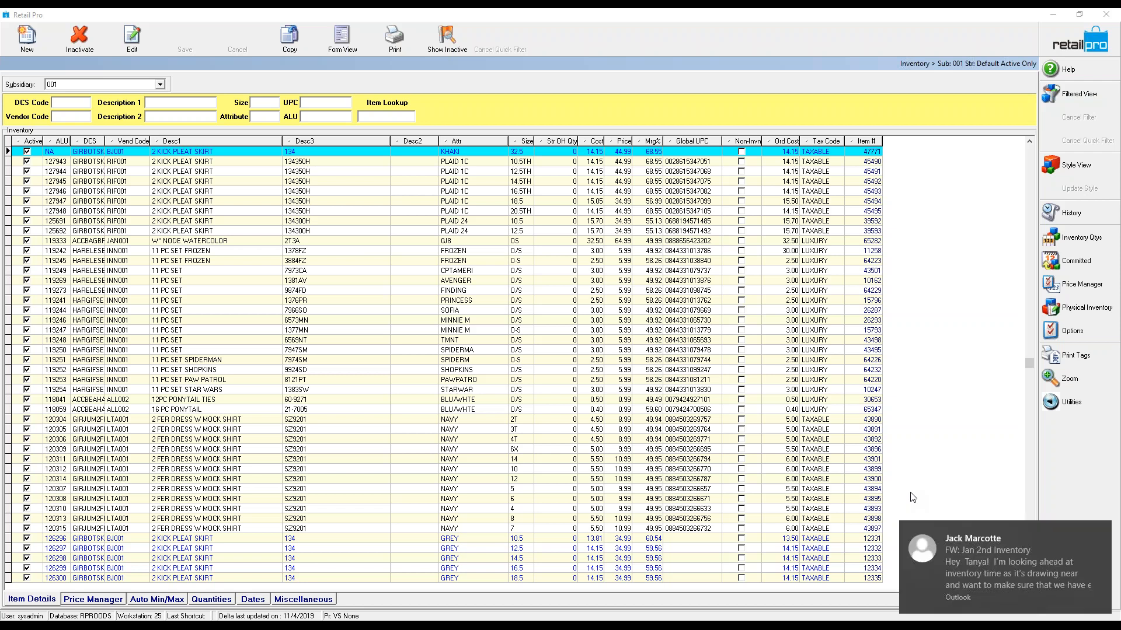
{"action": "left_click", "coordinate": [1100, 534]}
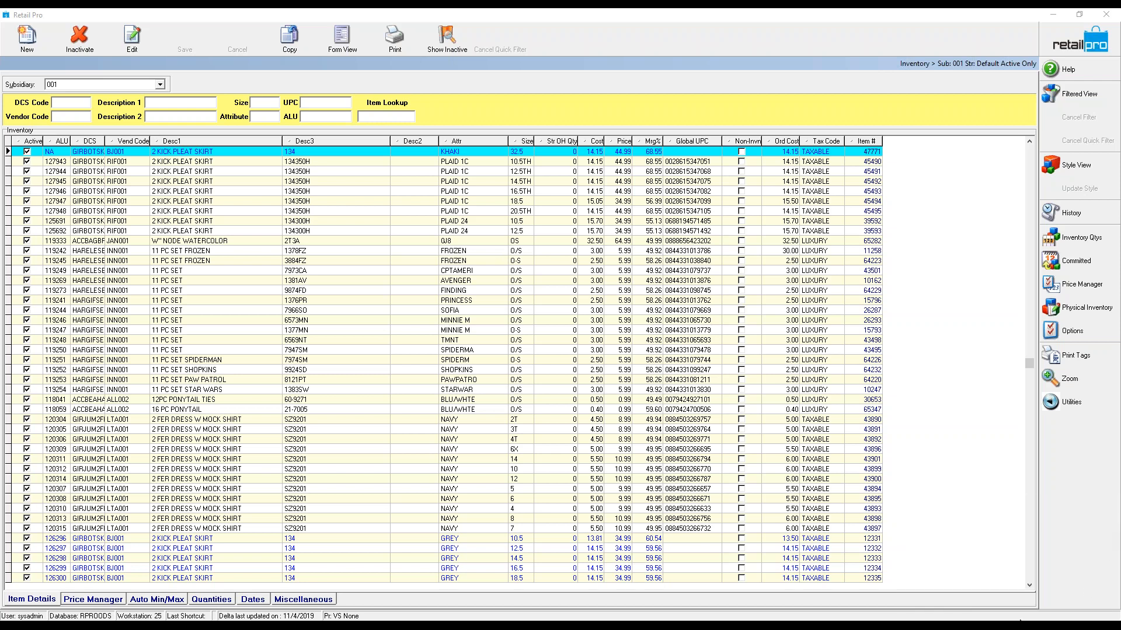